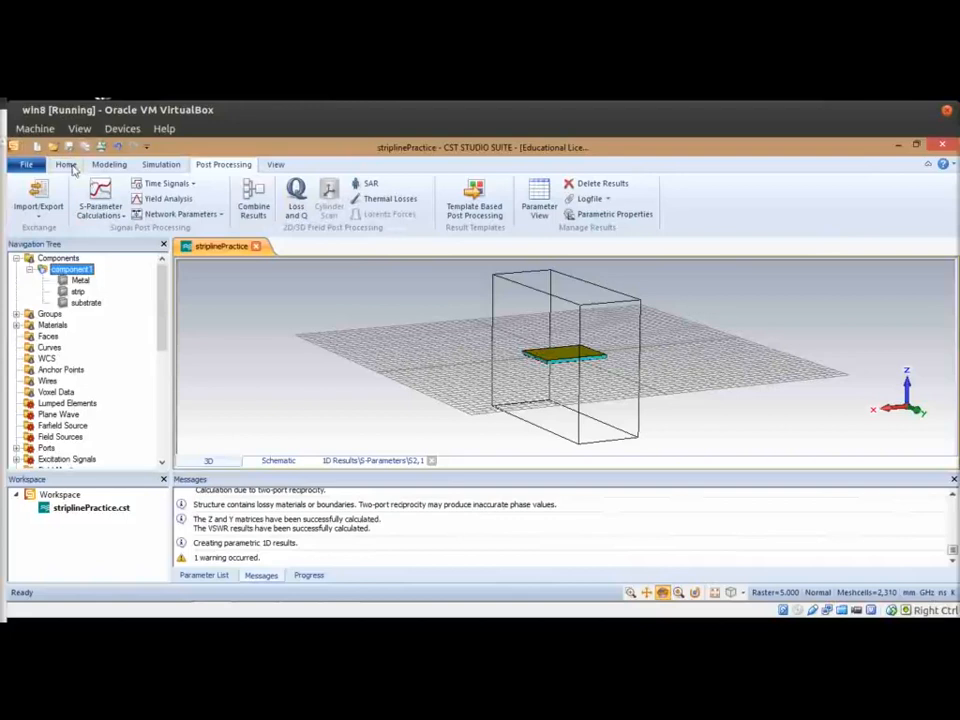
- Delete port1 and port2 from the model, discarding the current simulation results
left_click(631, 593)
left_click_drag(606, 373, 629, 384)
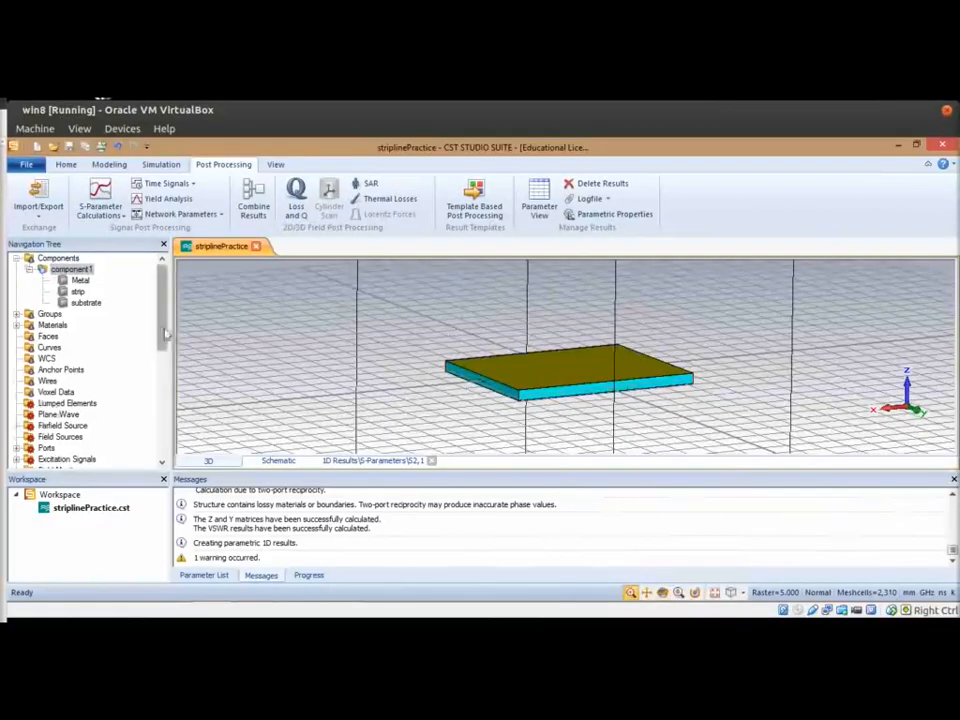
left_click_drag(162, 322, 168, 372)
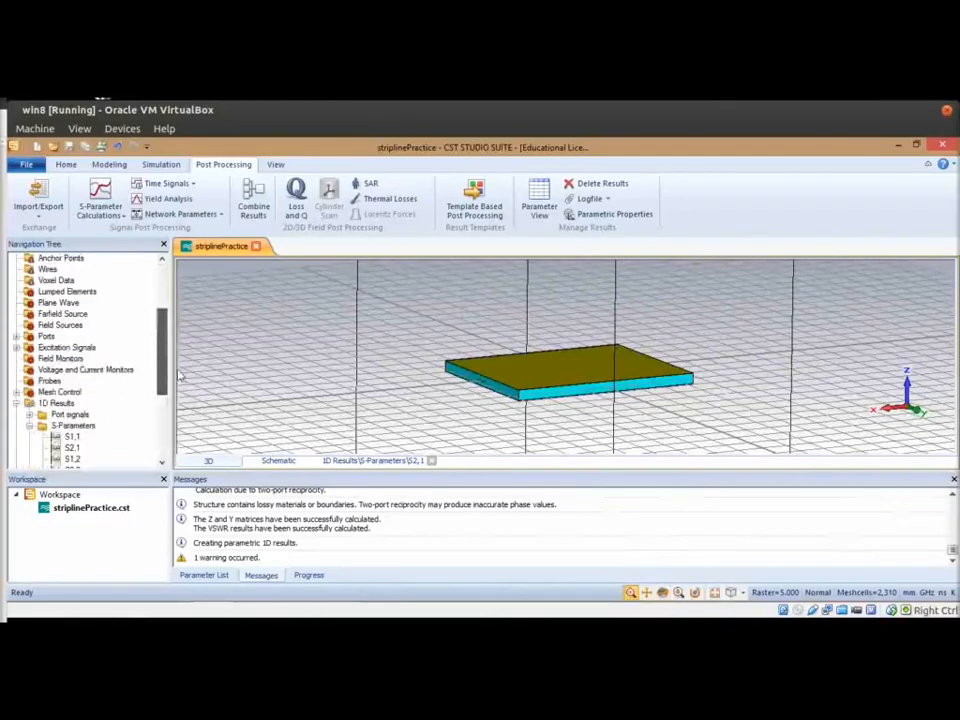
left_click(16, 403)
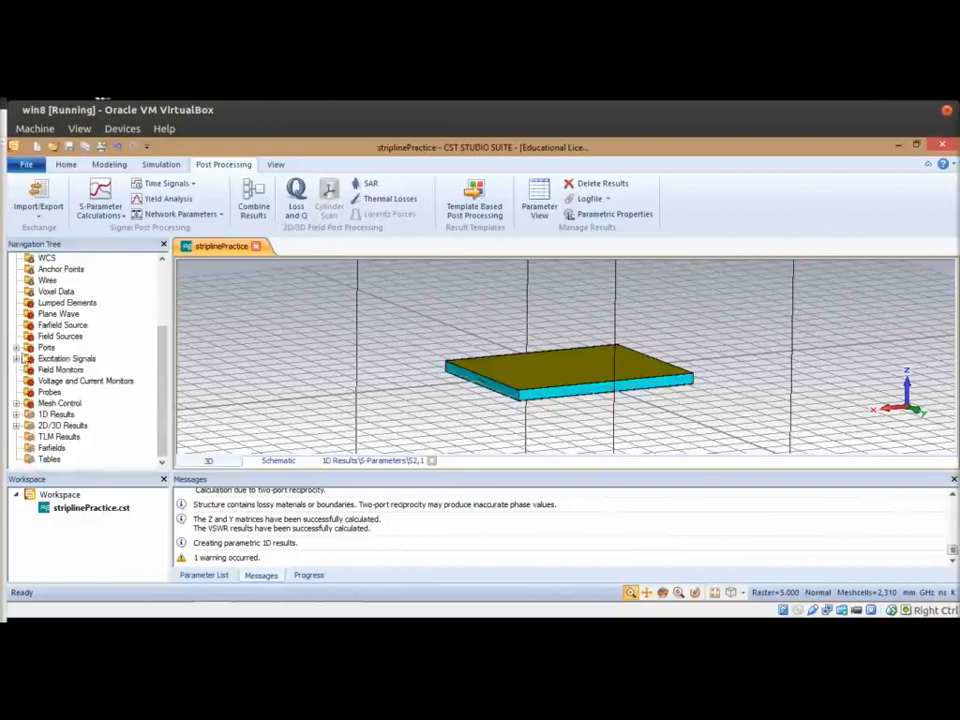
left_click(16, 347)
left_click(66, 369)
left_click(66, 358)
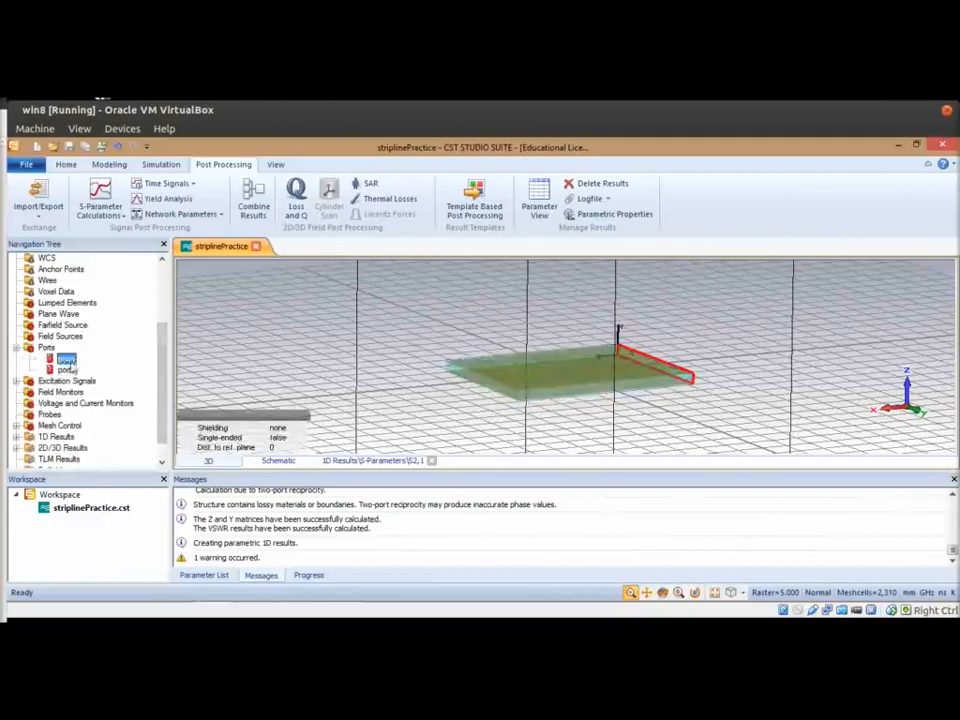
key("Delete")
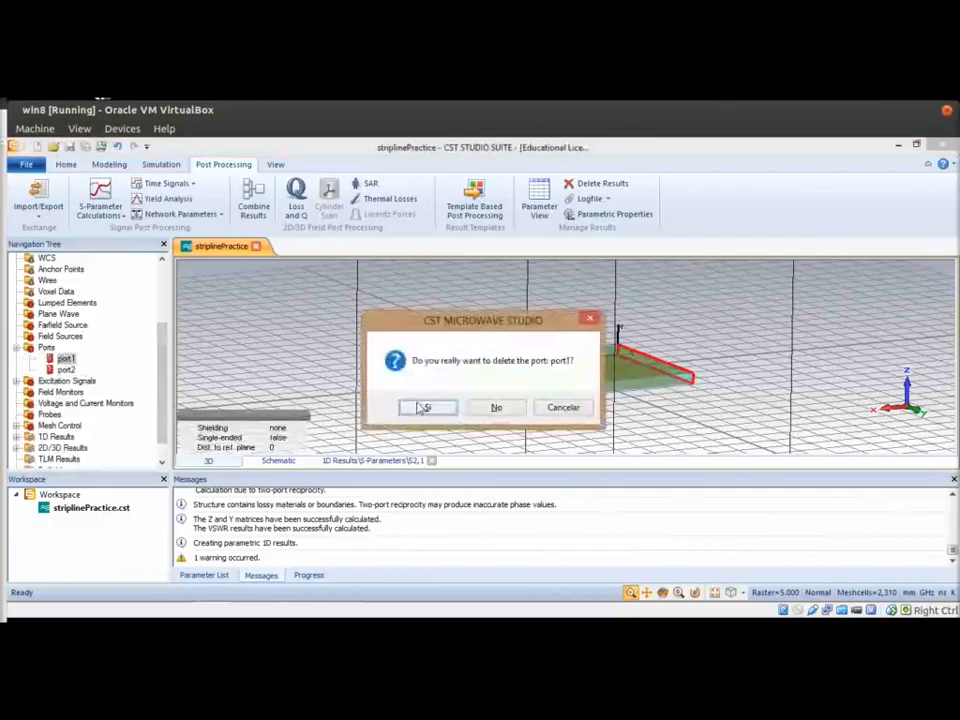
left_click(424, 407)
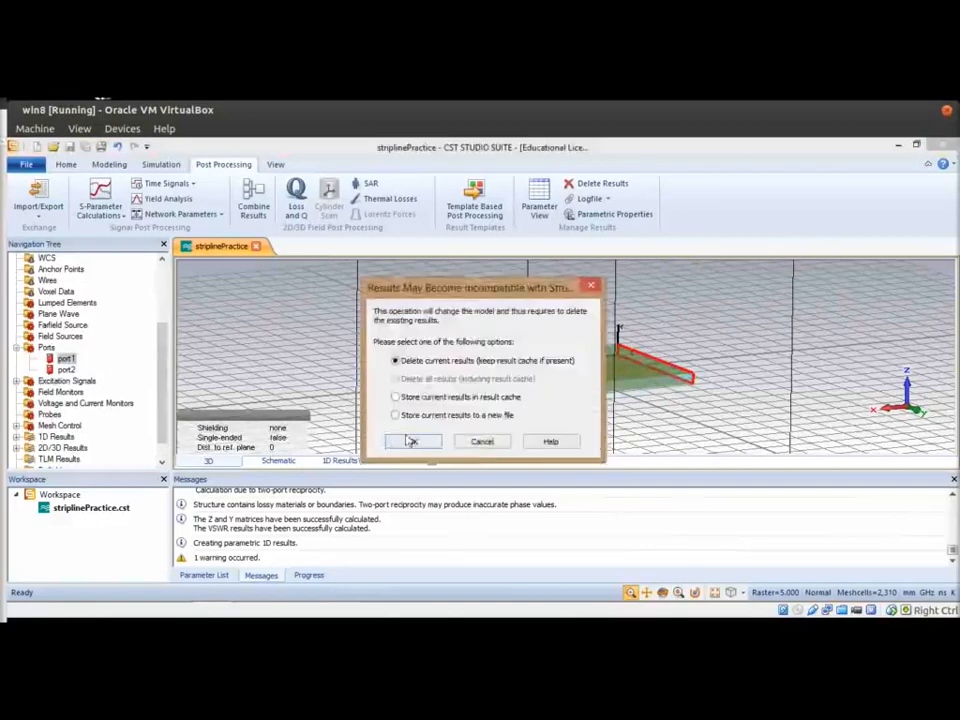
left_click(411, 441)
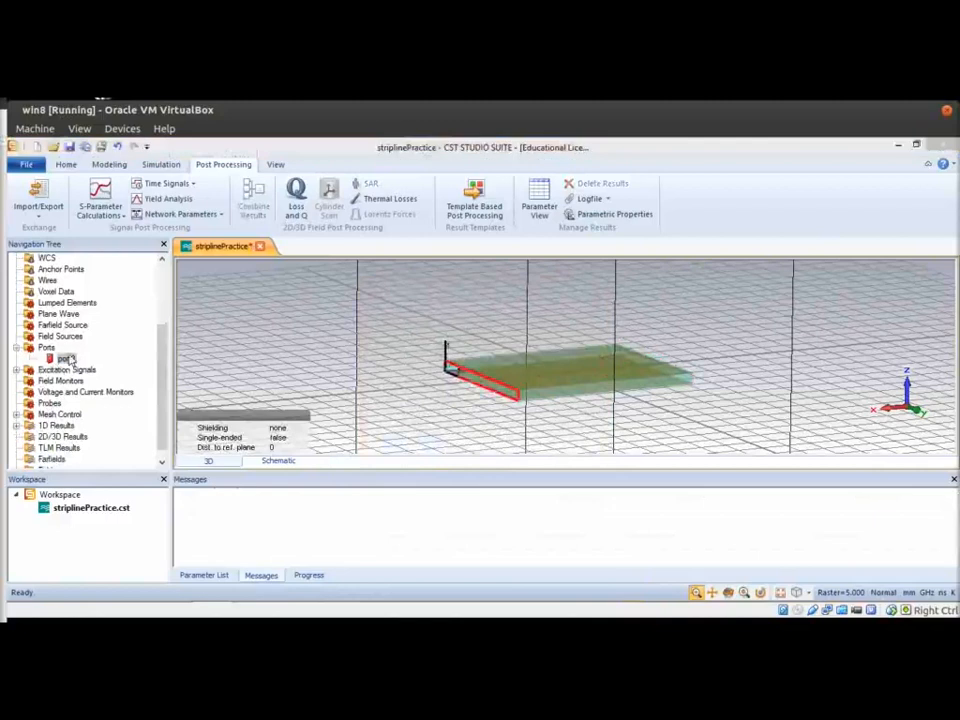
key("Delete")
left_click(424, 405)
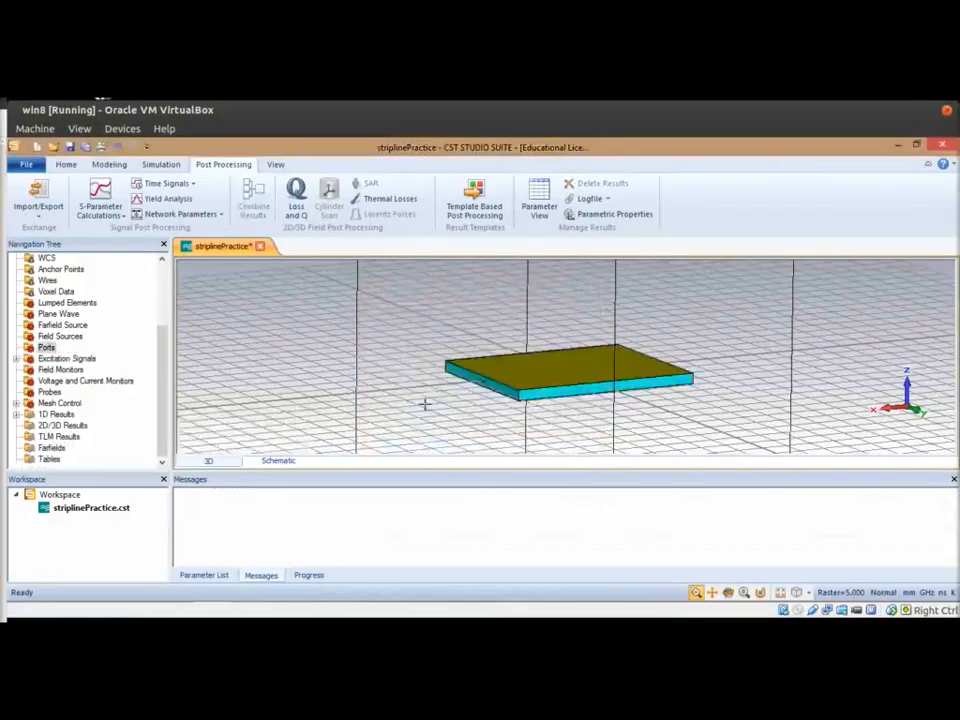
- Reset the model view, enlarge the message area below it and show the parameter list there
scroll(530, 420, "up", 5)
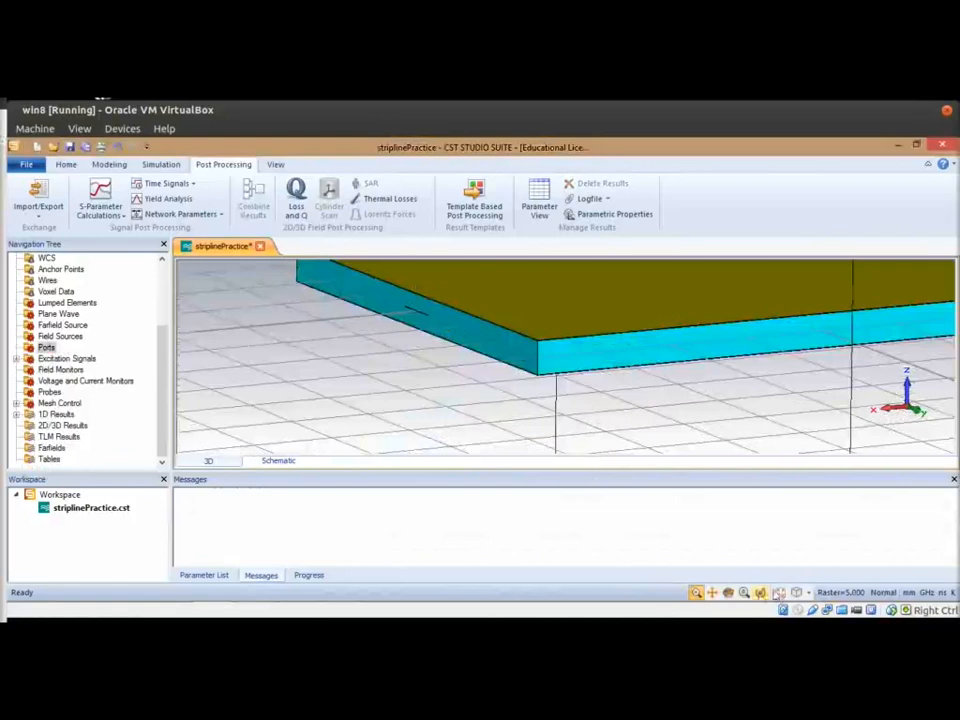
left_click(760, 594)
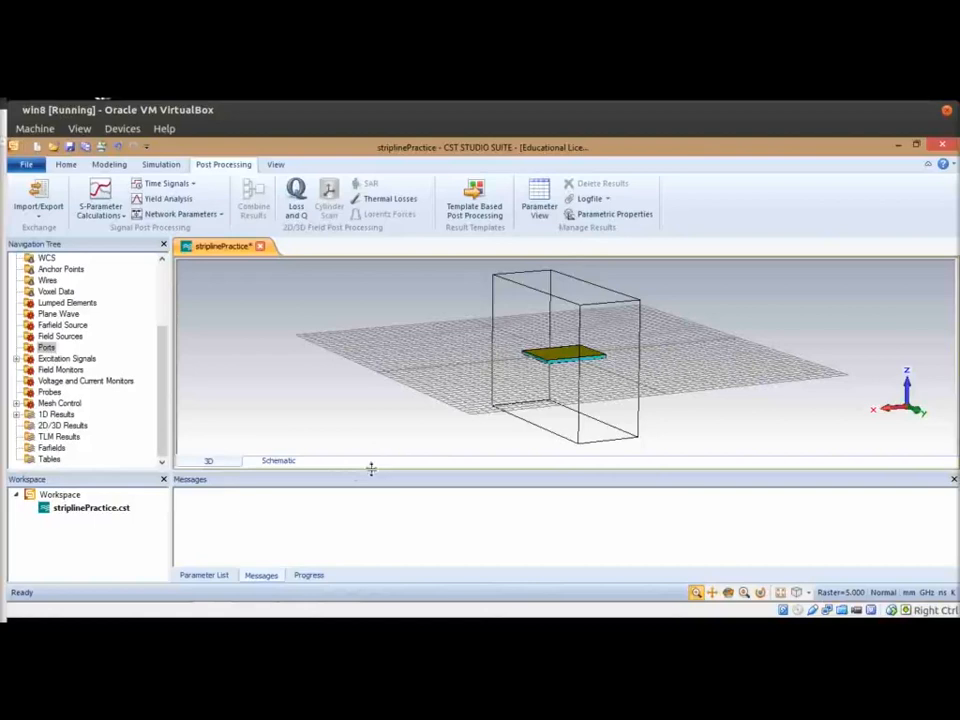
left_click_drag(371, 469, 376, 514)
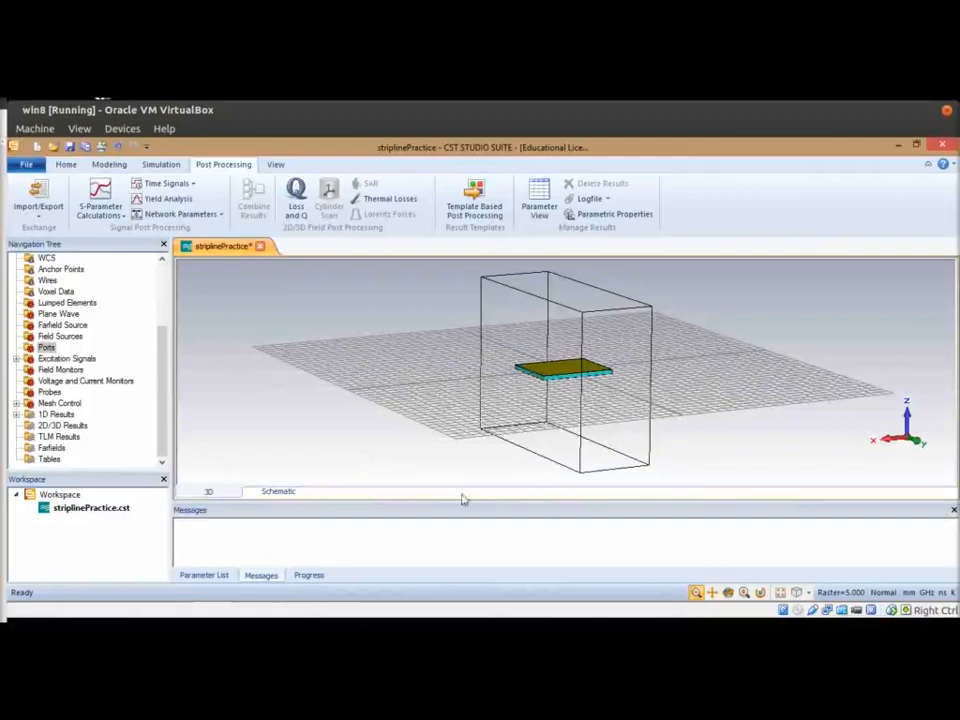
left_click_drag(461, 499, 461, 413)
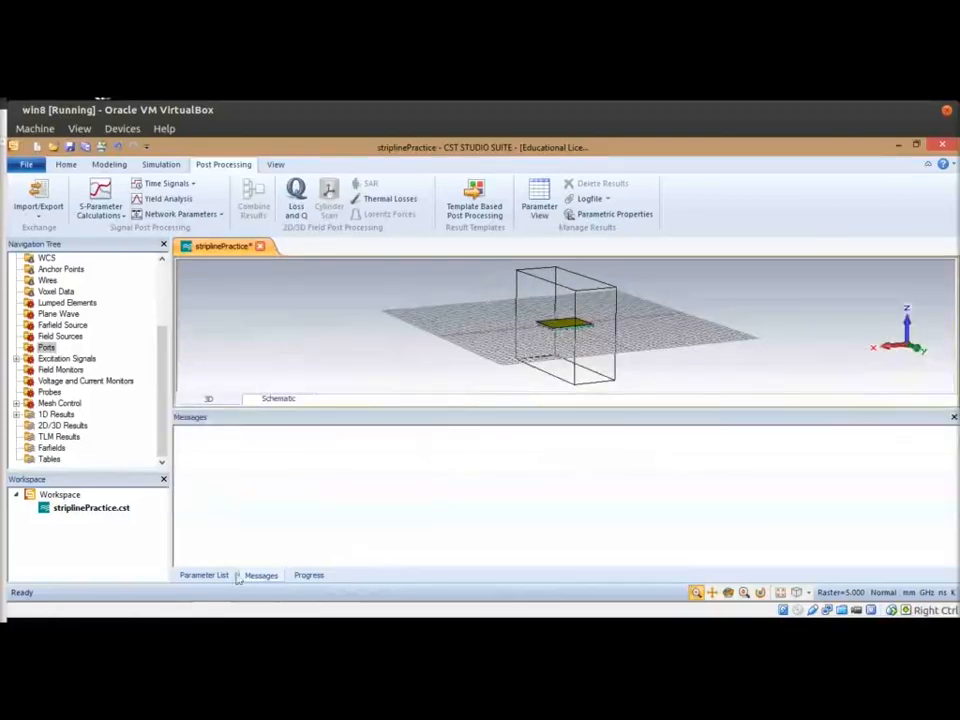
left_click(205, 575)
- Add a parameter d with value 0.0645*25.4 and the description "Coax inner diameter"
left_click(220, 532)
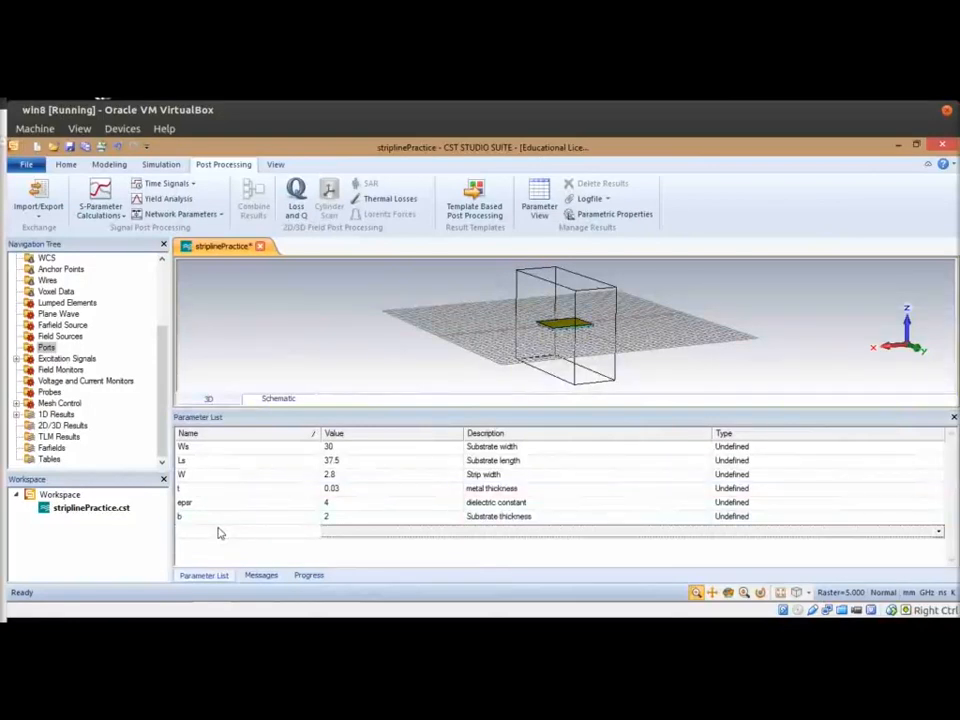
type("d")
key("Tab")
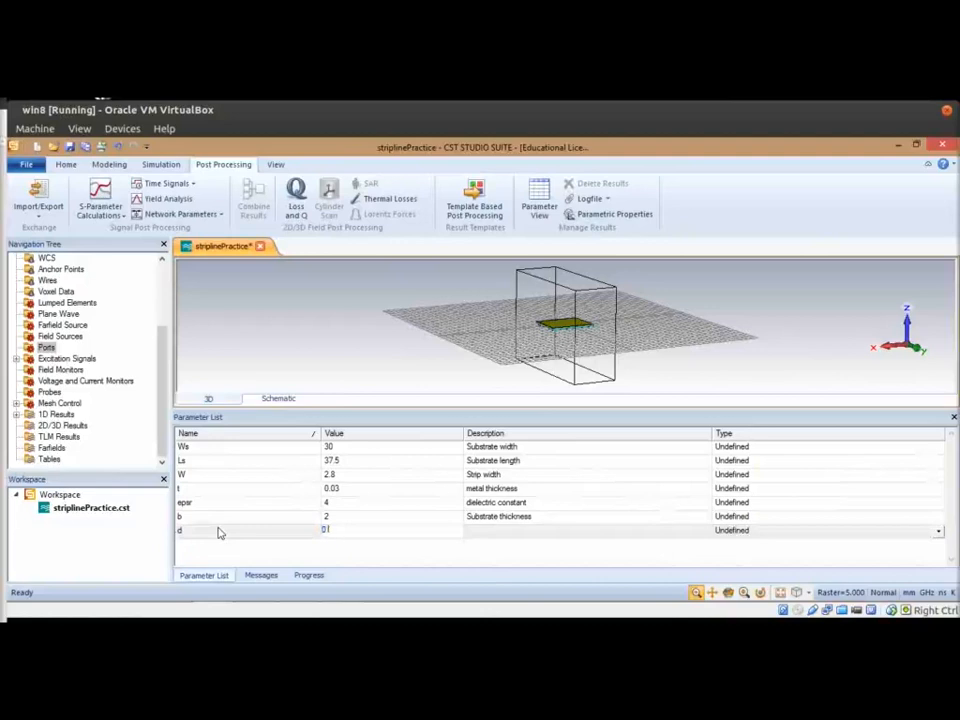
type(".068")
type("5")
type("*2")
type("5.4")
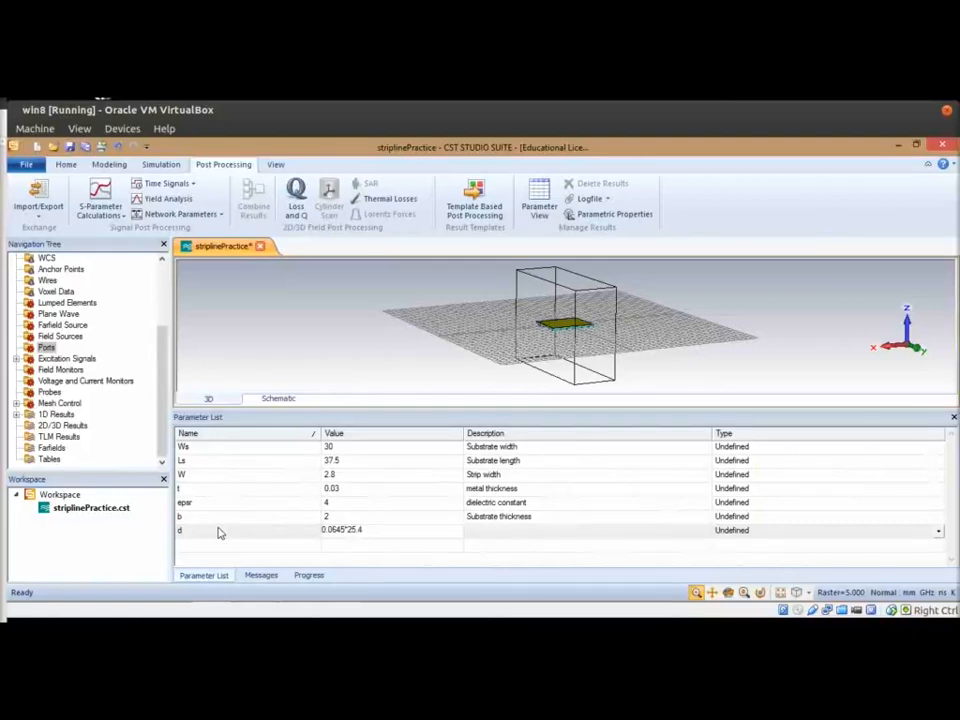
key("Return")
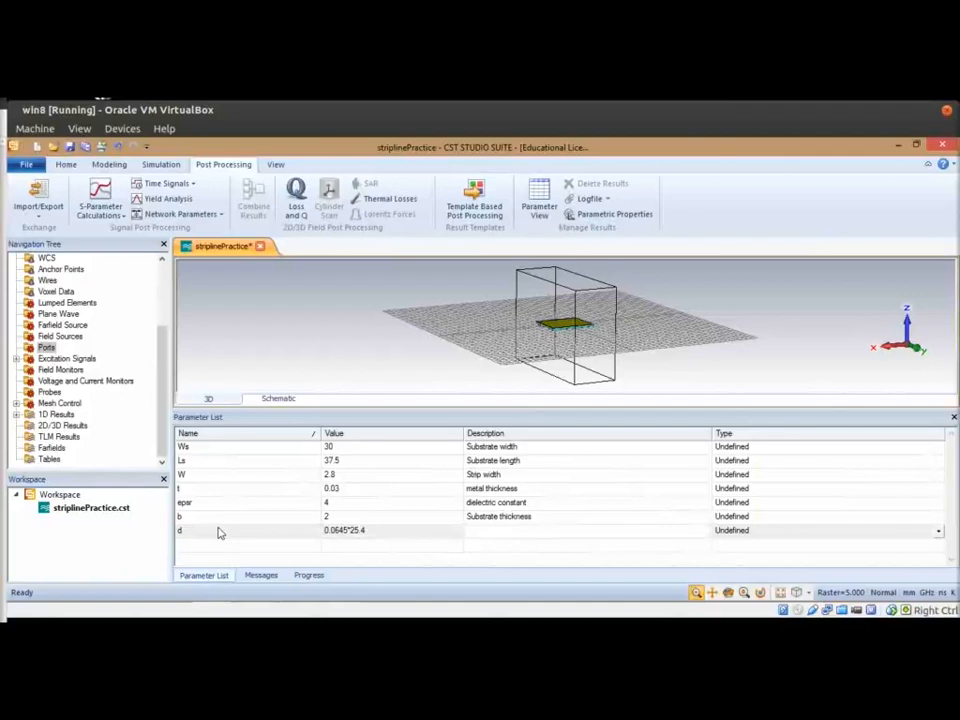
type("Coax inner diameter")
left_click(219, 532)
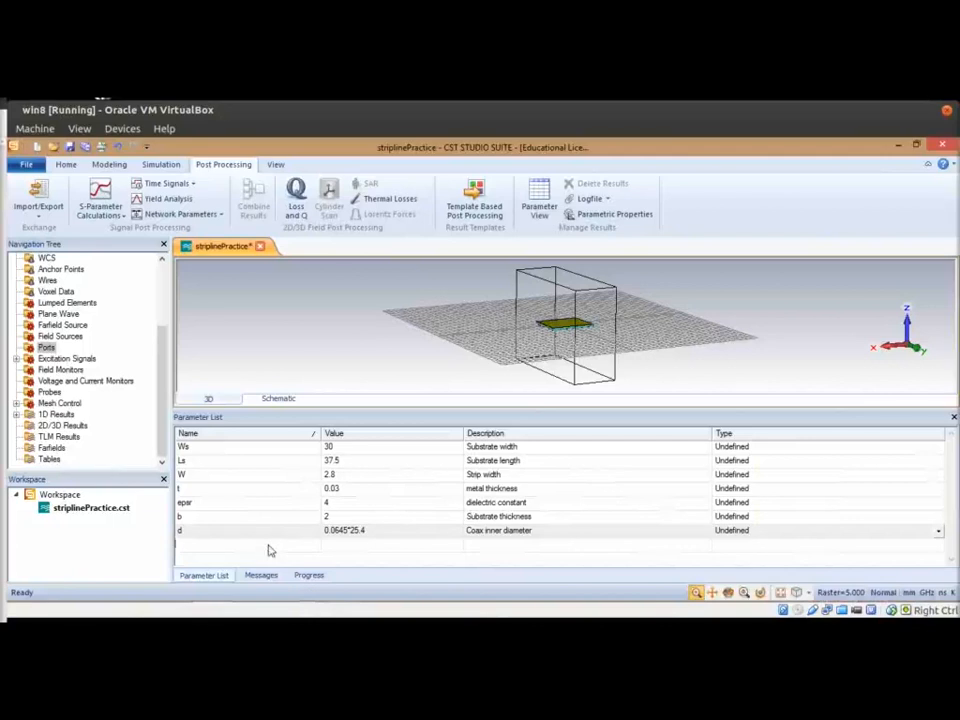
- Try to add another parameter named D
type("D")
key("Tab")
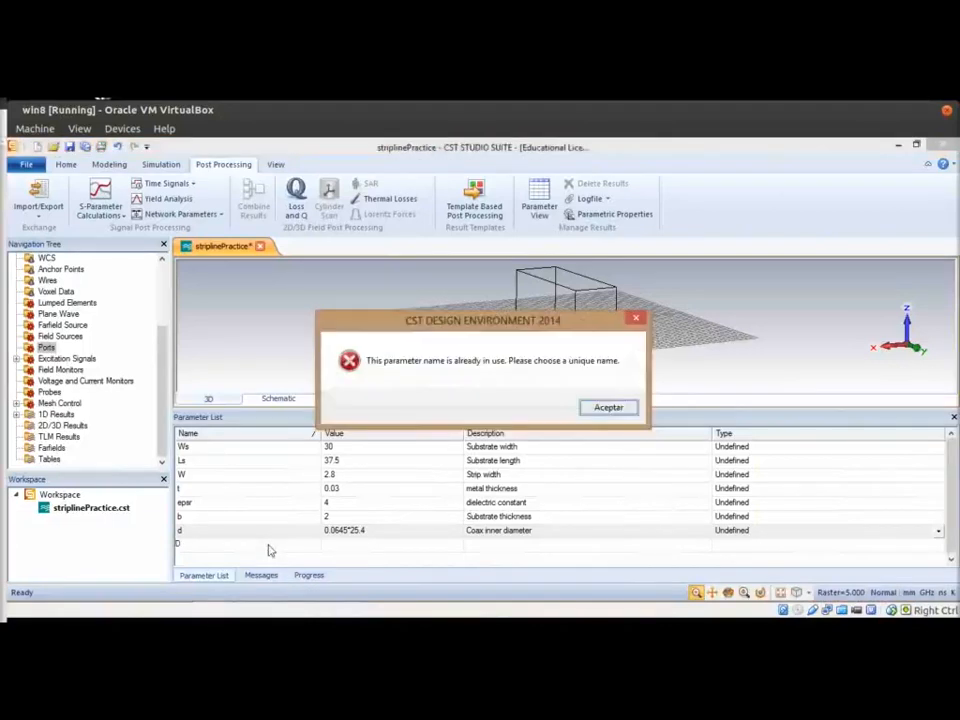
left_click(609, 407)
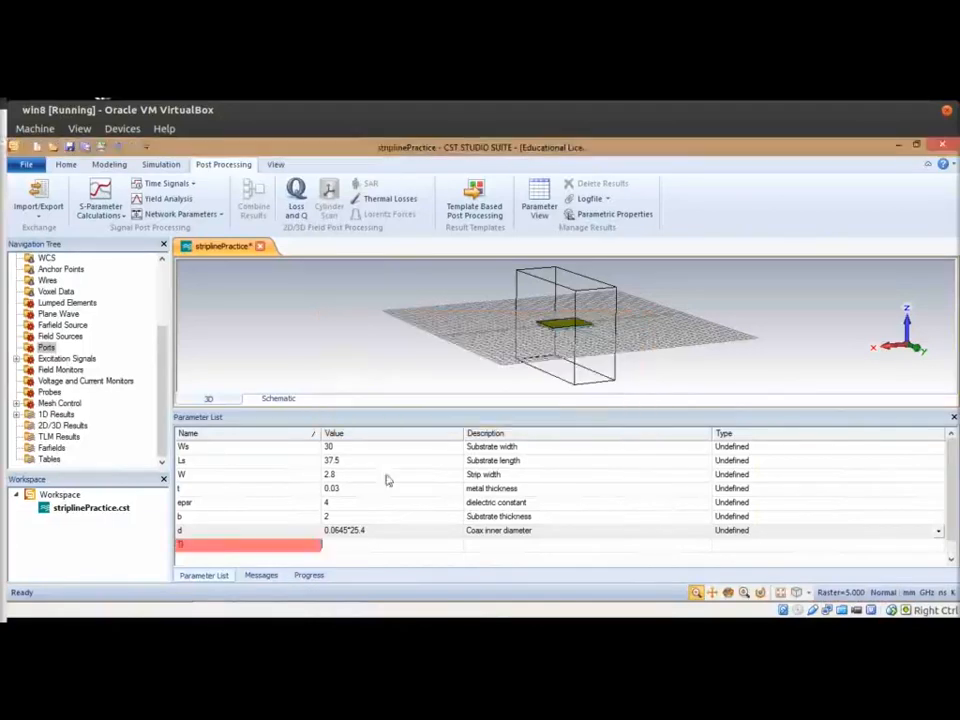
left_click(199, 545)
left_click(215, 540)
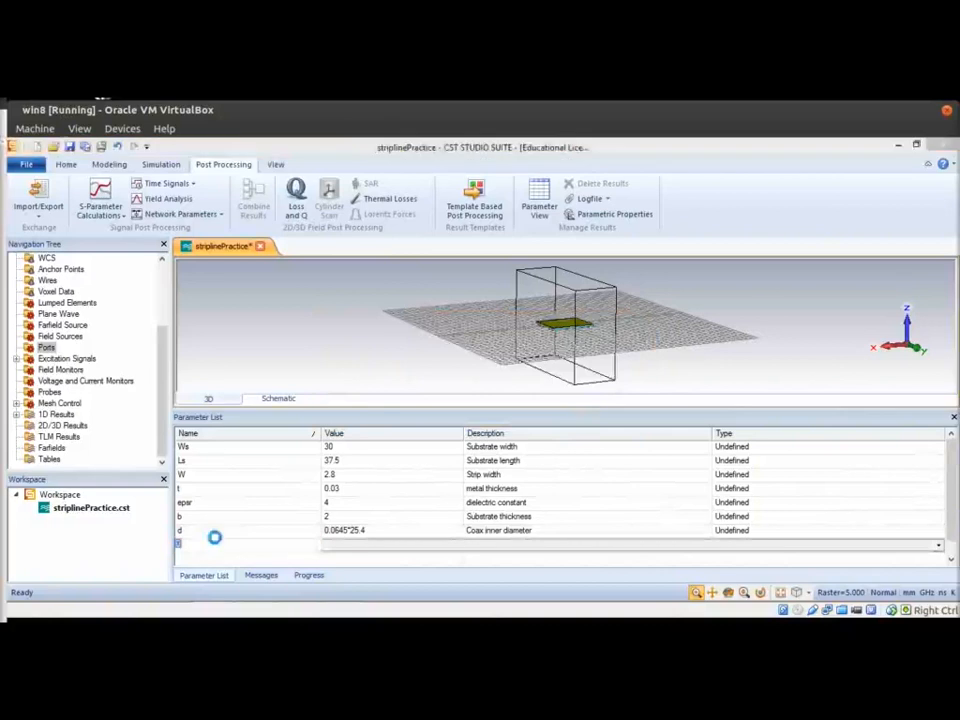
left_click(608, 407)
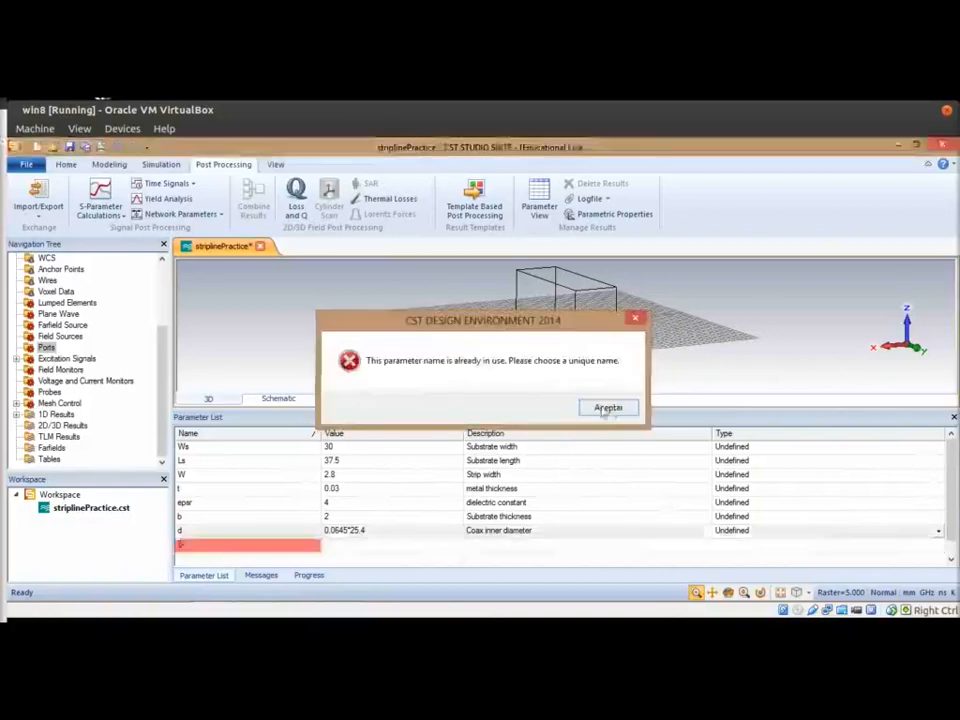
- Name the new parameter Dcoax and set its value to 0.215*25.4
left_click(182, 548)
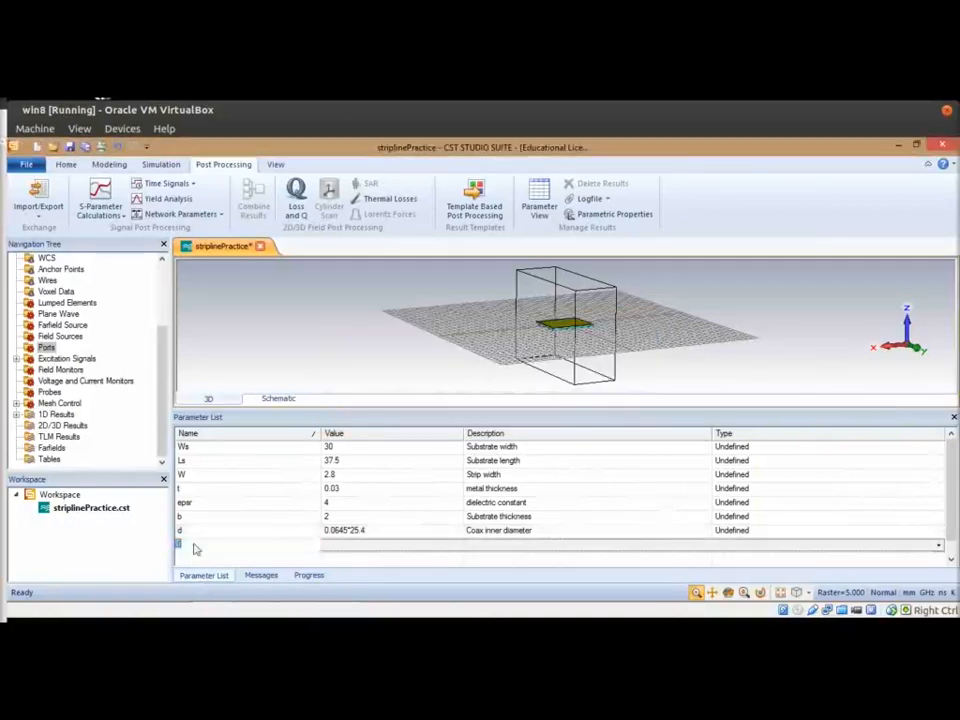
type("Dcoax")
key("Tab")
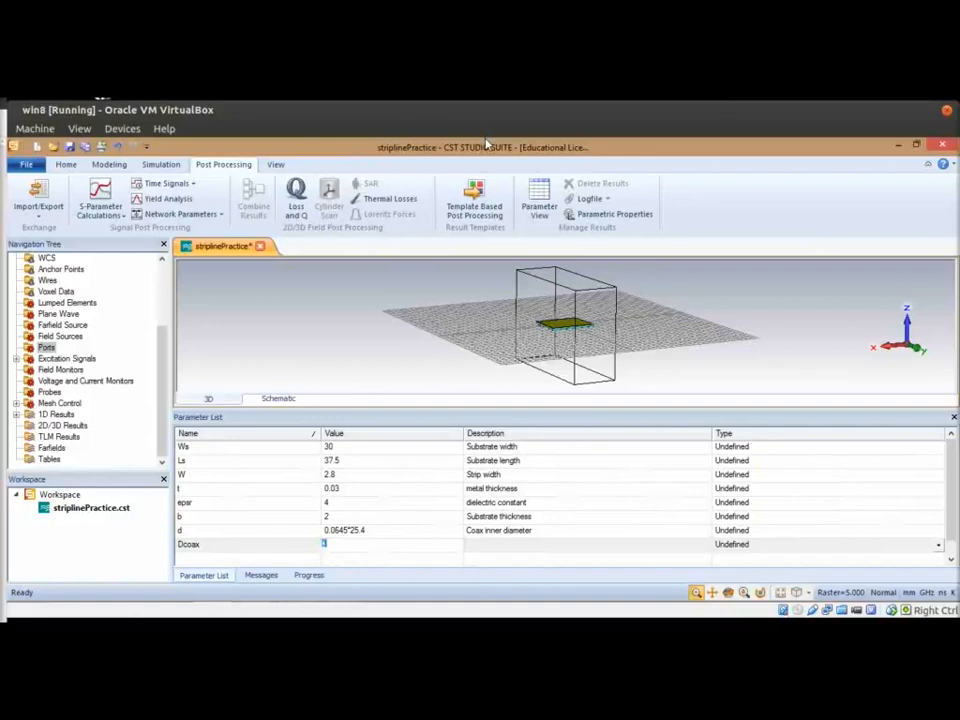
type("0.215*2.54")
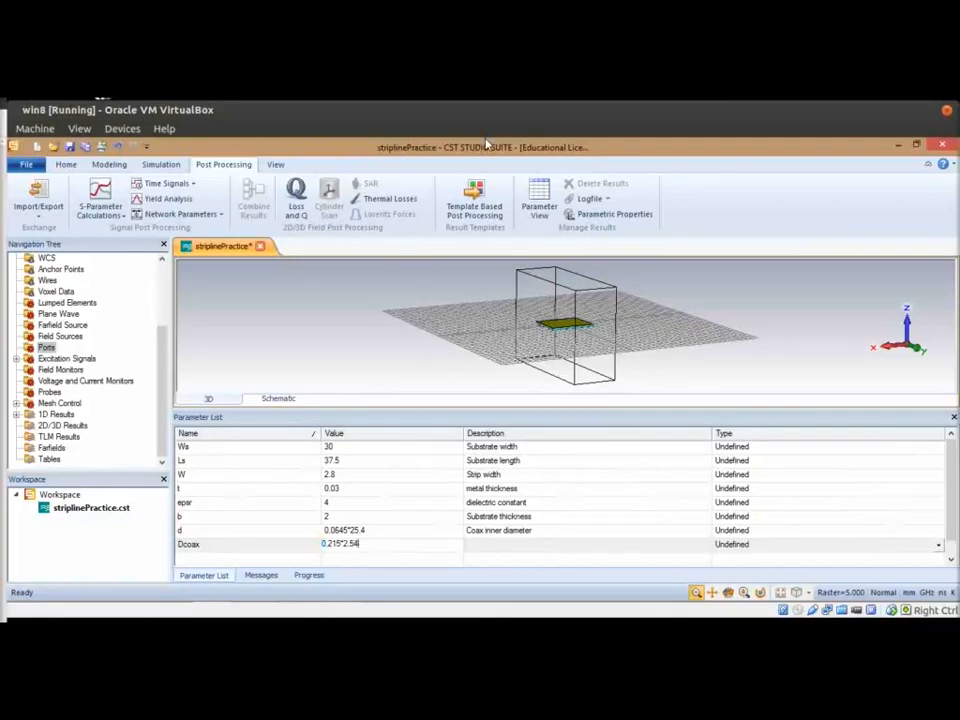
key("Left")
key("Left")
key("BackSpace")
key("Right")
type(".")
key("Tab")
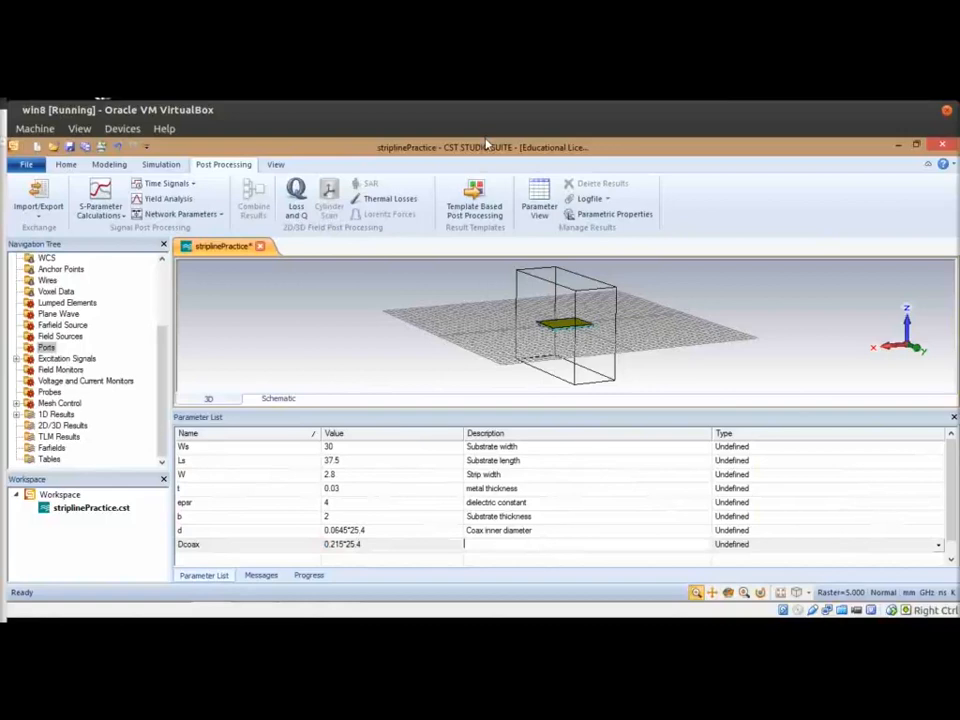
- Describe the Dcoax parameter as "Coax dielectric outer diameter"
type("Coax outer")
key("BackSpace")
key("BackSpace")
key("BackSpace")
key("BackSpace")
key("BackSpace")
key("BackSpace")
type("do")
type("electri")
type("c outer dia")
type("meter")
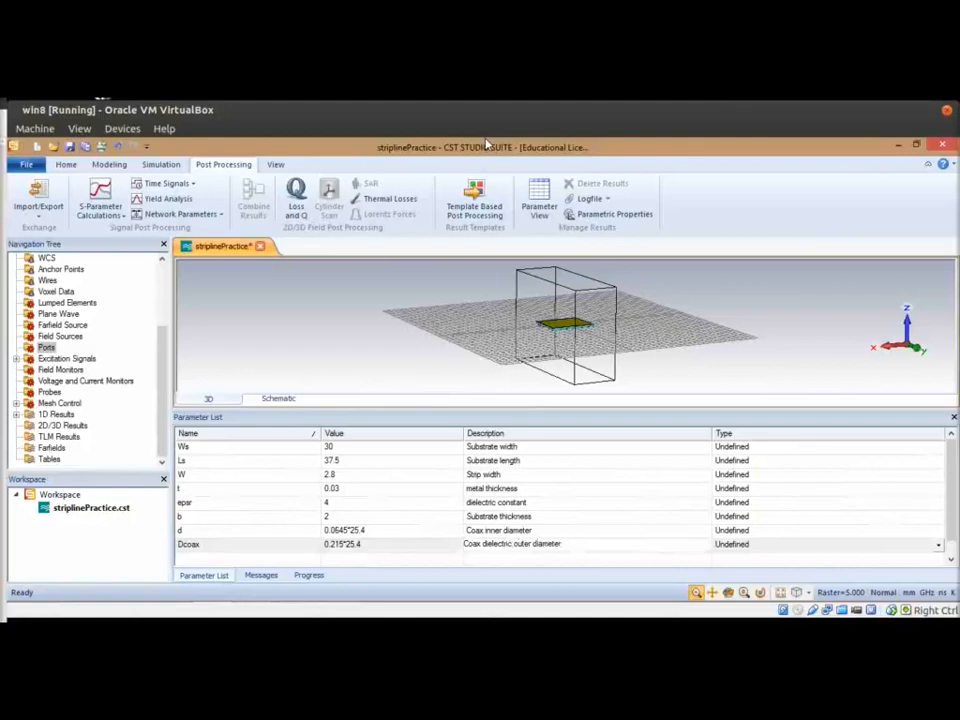
key("Return")
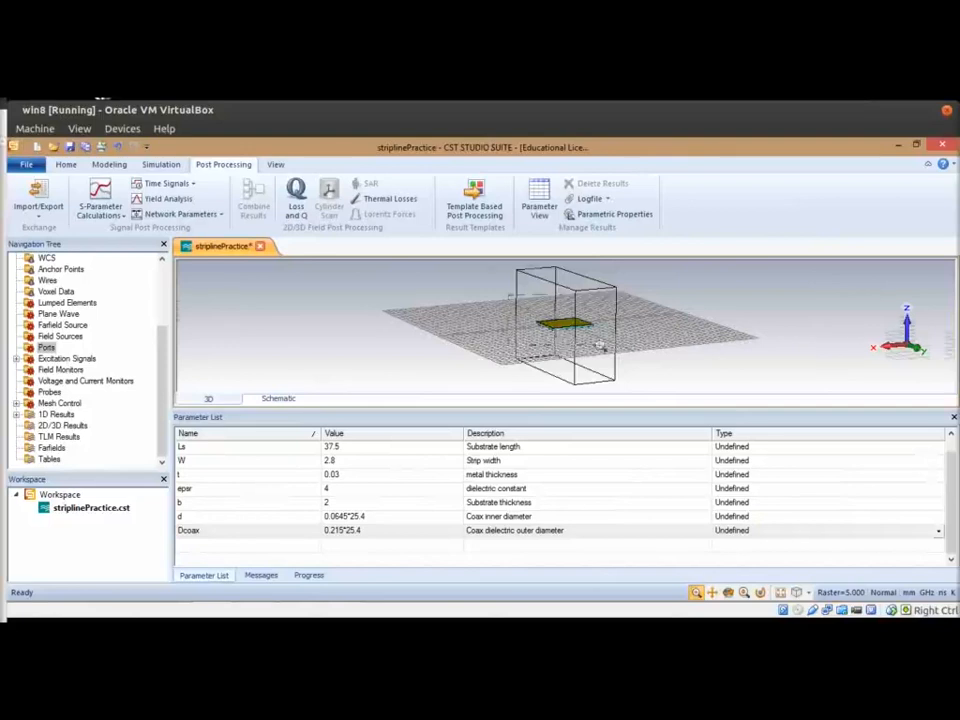
- Try to add a new parameter named epsr below Dcoax
scroll(556, 362, "up", 5)
left_click(214, 548)
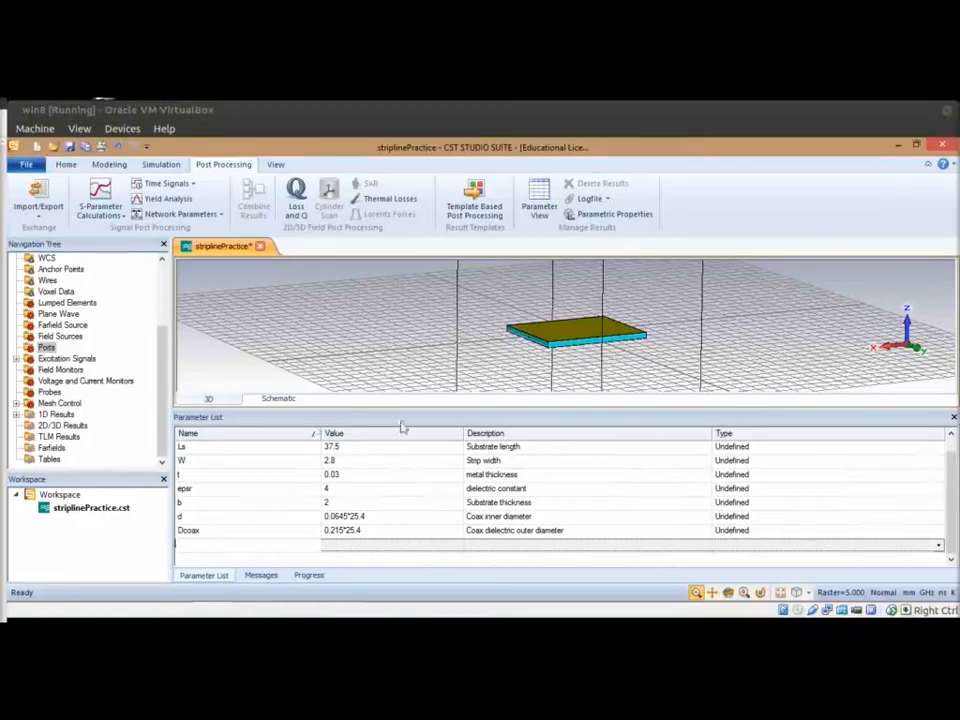
left_click(201, 553)
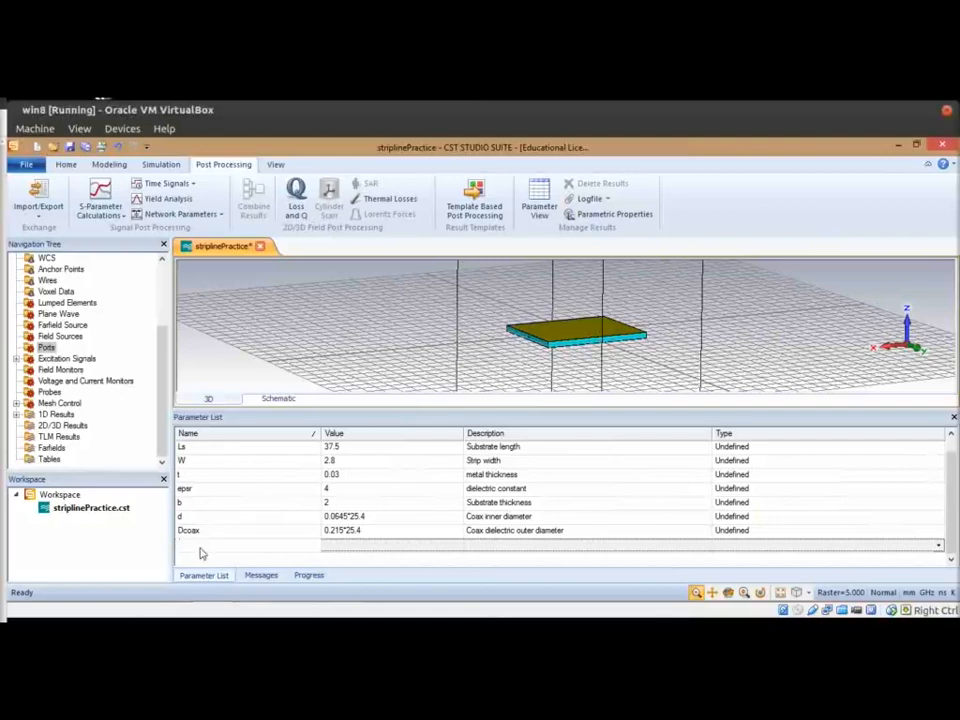
type("epsr")
key("Return")
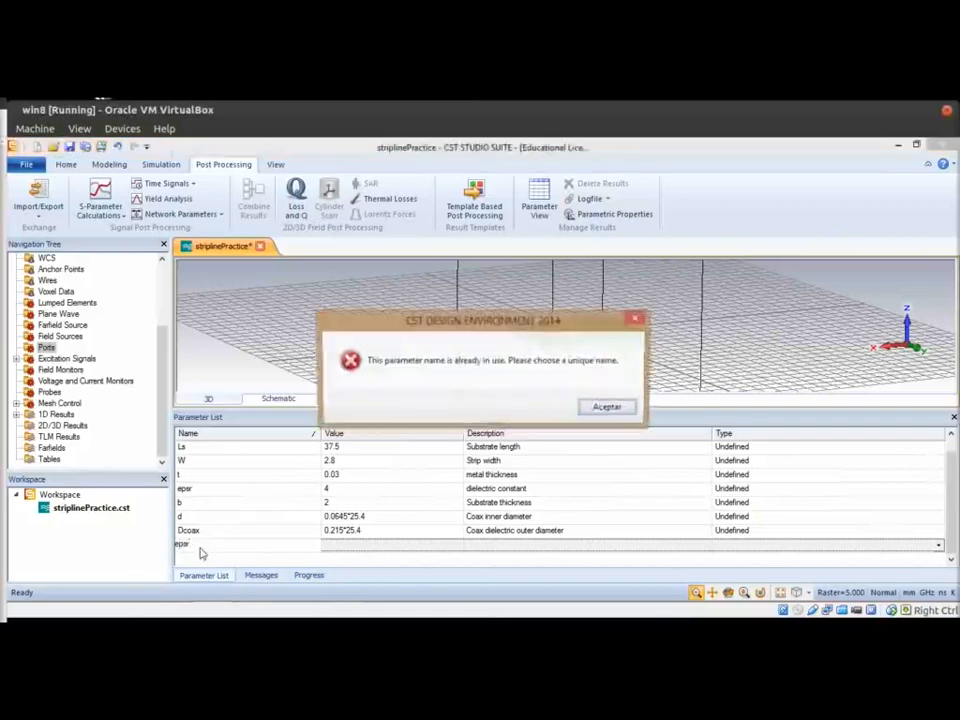
left_click(609, 405)
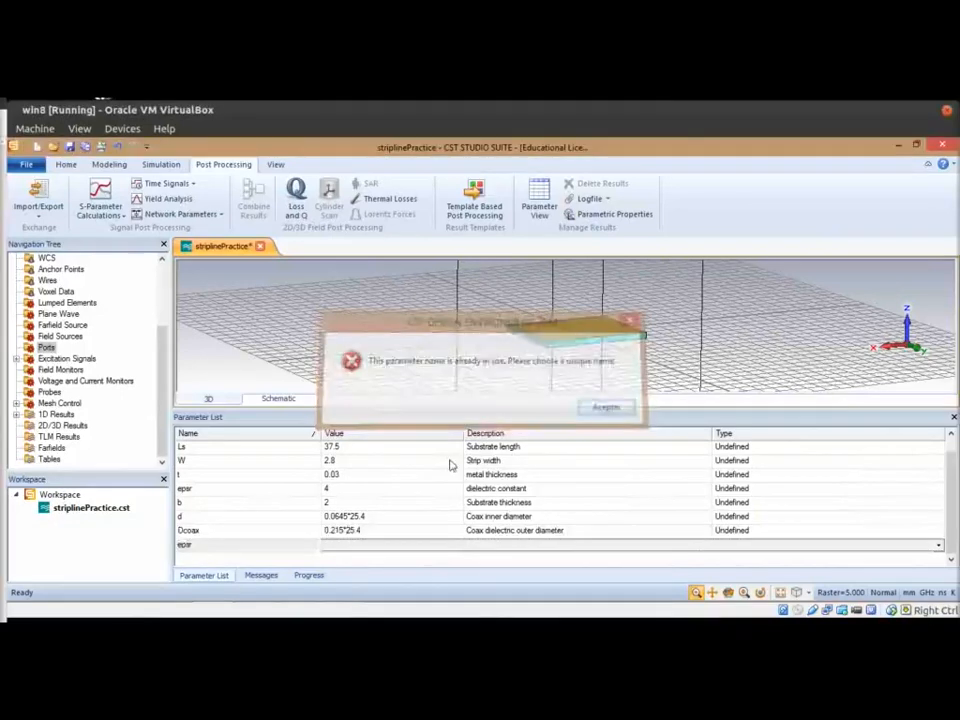
- Extend the new parameter's name to epsrCoax and set its value to 2.08
left_click(235, 548)
left_click(208, 533)
left_click(208, 533)
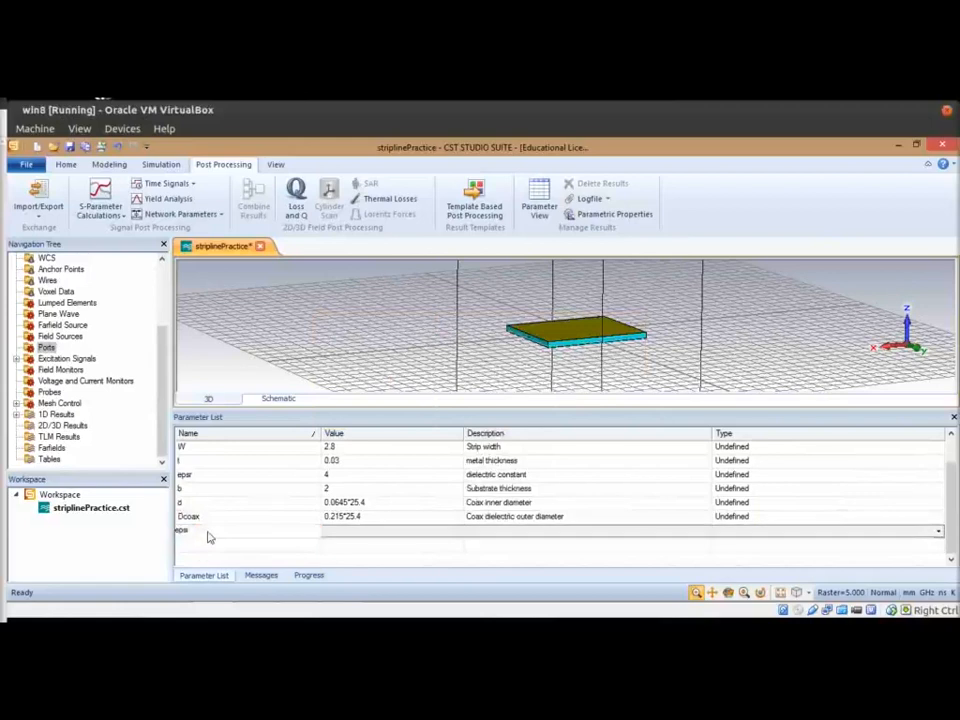
type("Coax")
key("Tab")
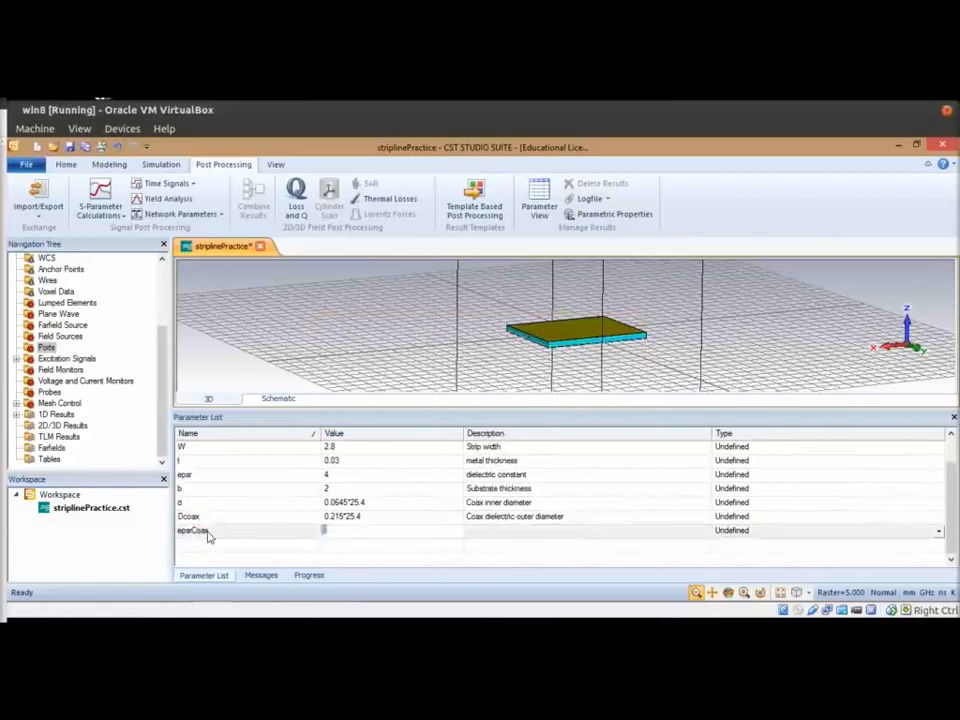
type("2.08")
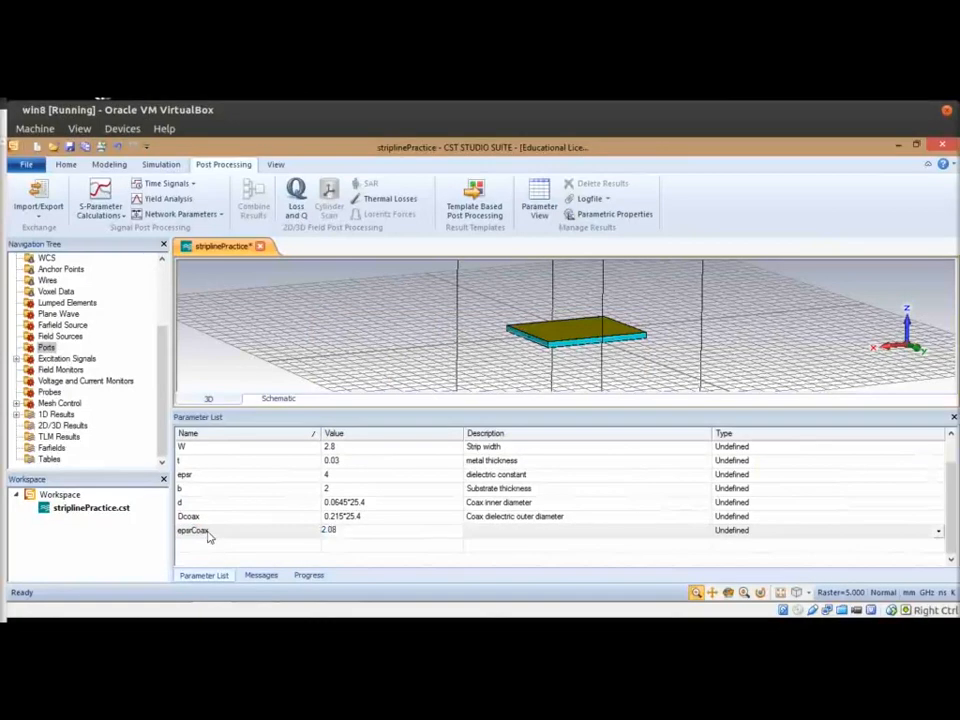
key("Tab")
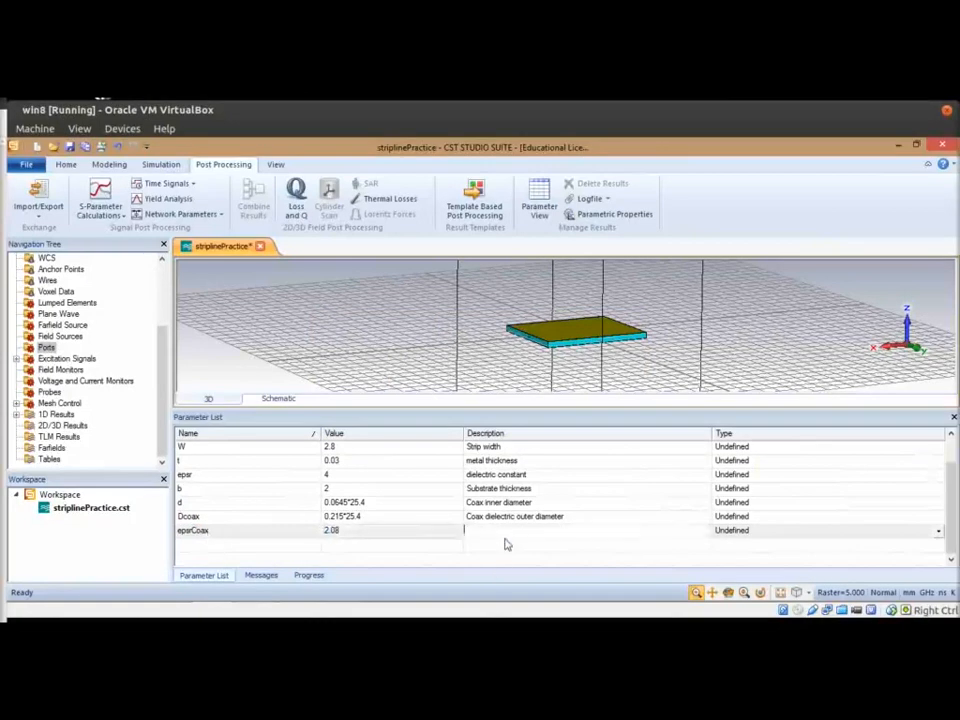
- Describe the epsrCoax parameter as "Coax dielectric constant"
type("Coax dielectric constant")
key("Return")
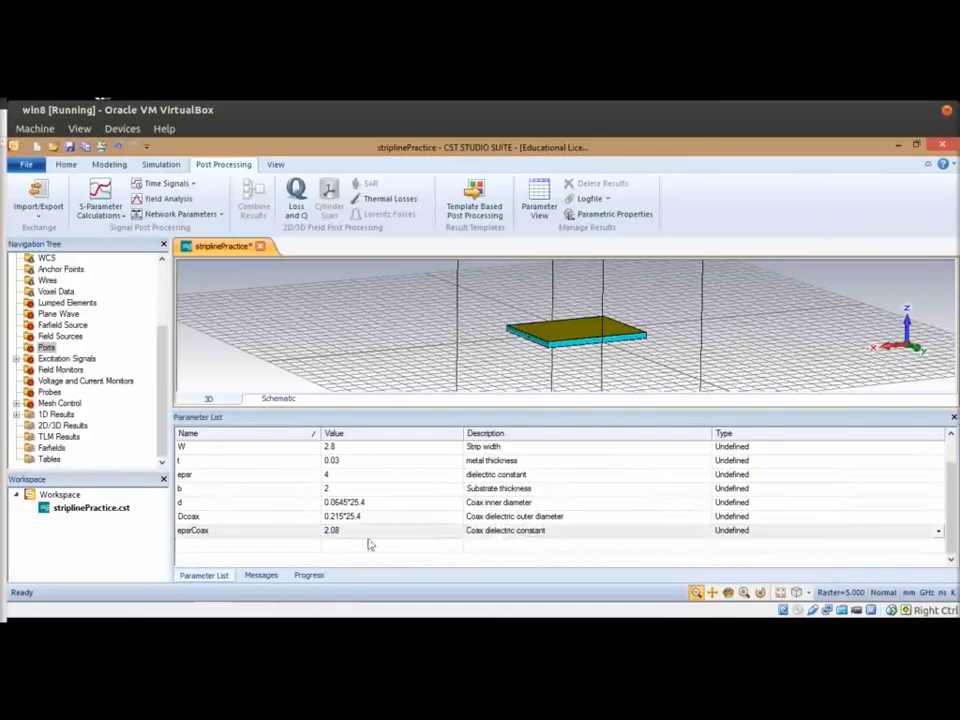
- Add a parameter named tandCoax with the value 0.0004 and the description "Coax loss tangent"
left_click(275, 549)
type("tandCoax")
key("Tab")
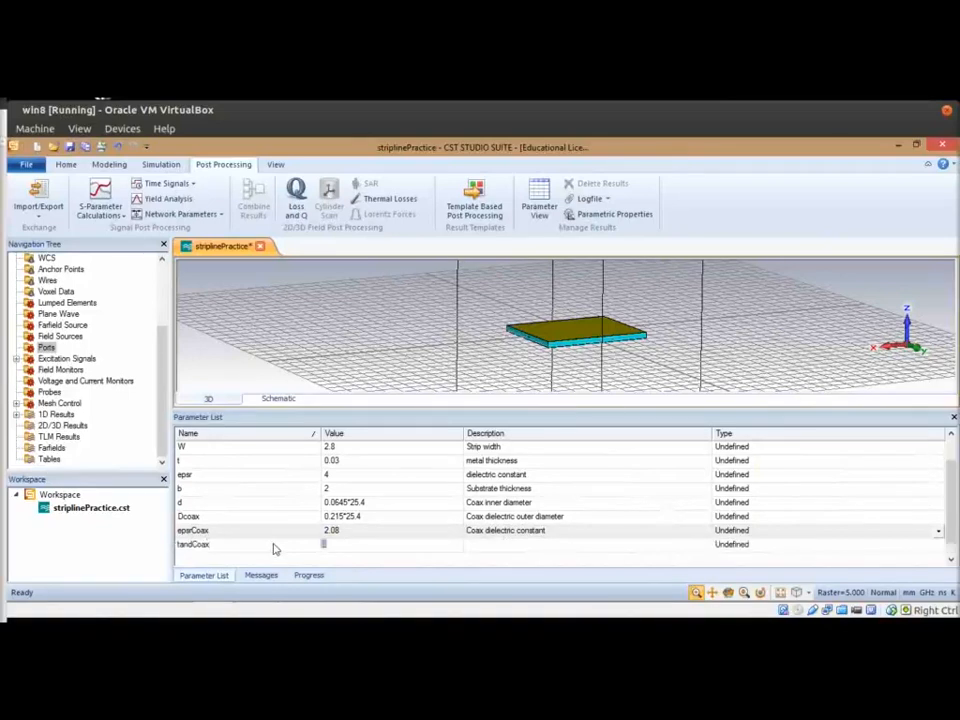
type("0.0004")
key("Tab")
type("Coax loss tangent")
key("Return")
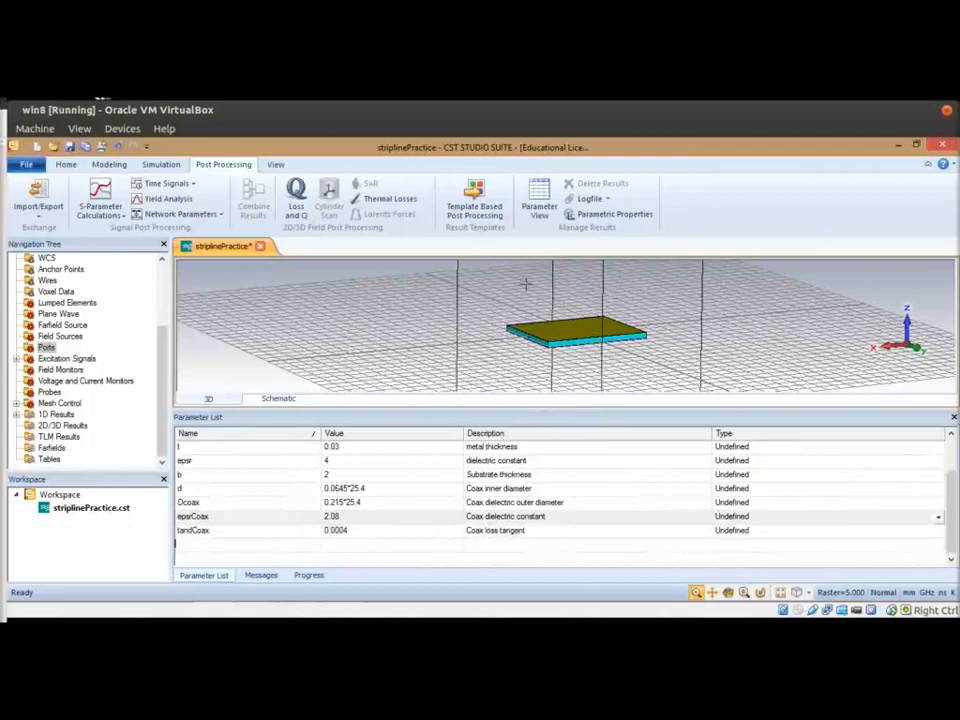
- Examine the stripline board's end face with the exposed strip in an enlarged close-up view
scroll(560, 325, "up", 2)
scroll(560, 325, "up", 3)
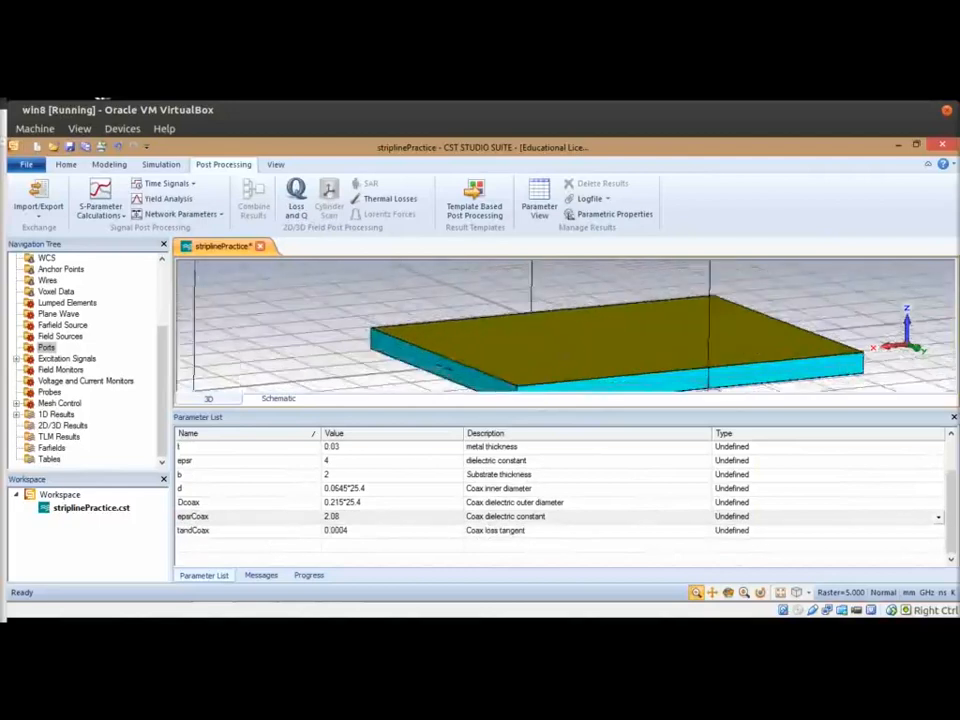
scroll(455, 340, "up", 3)
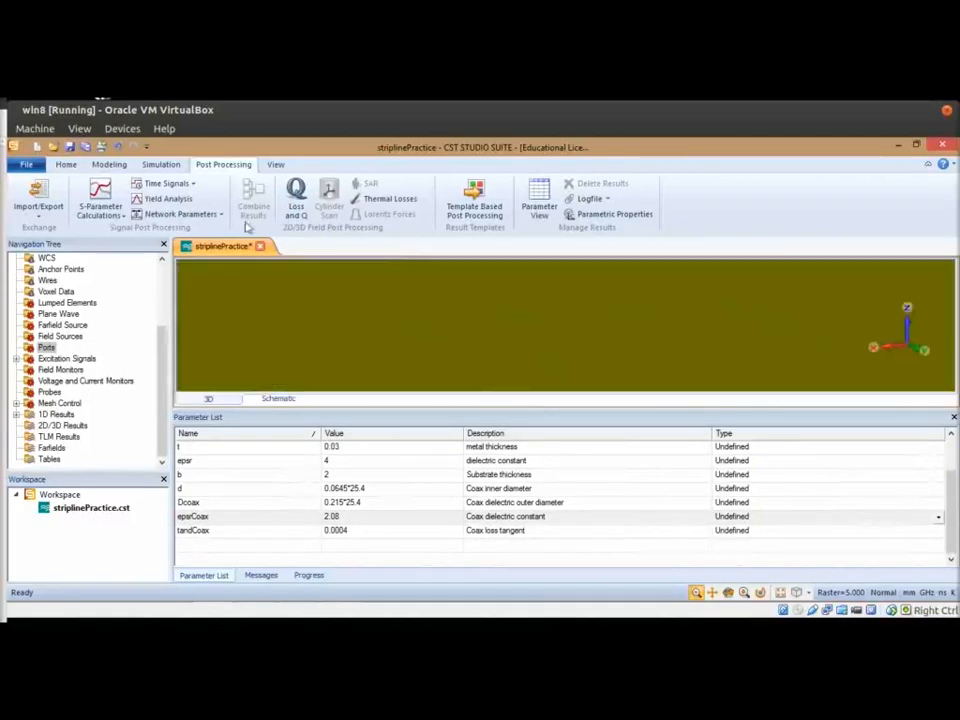
left_click(777, 595)
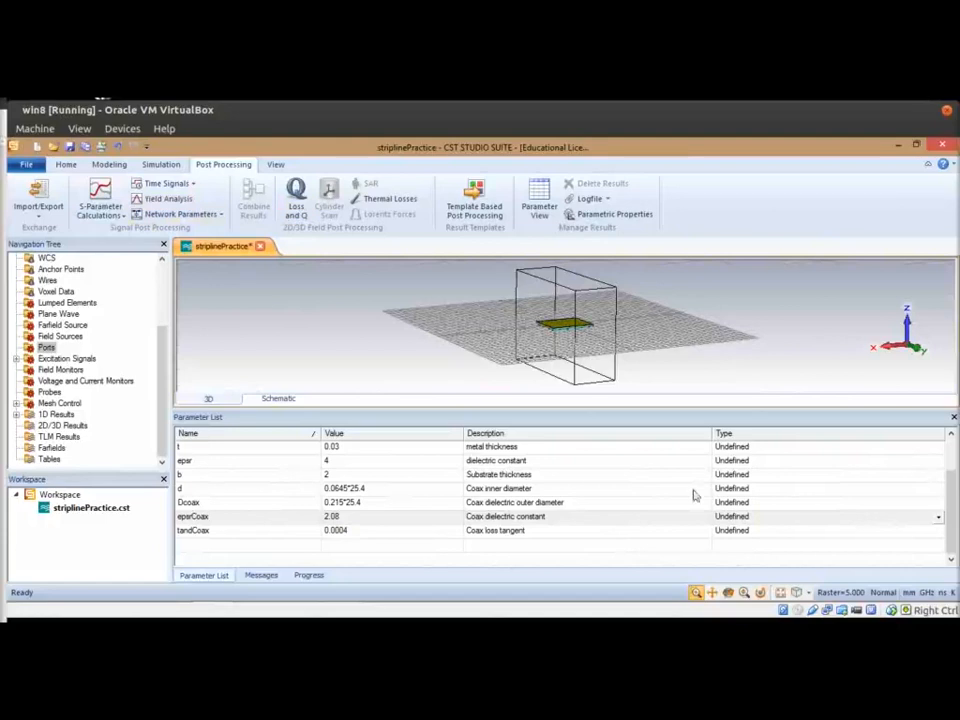
left_click_drag(507, 303, 585, 345)
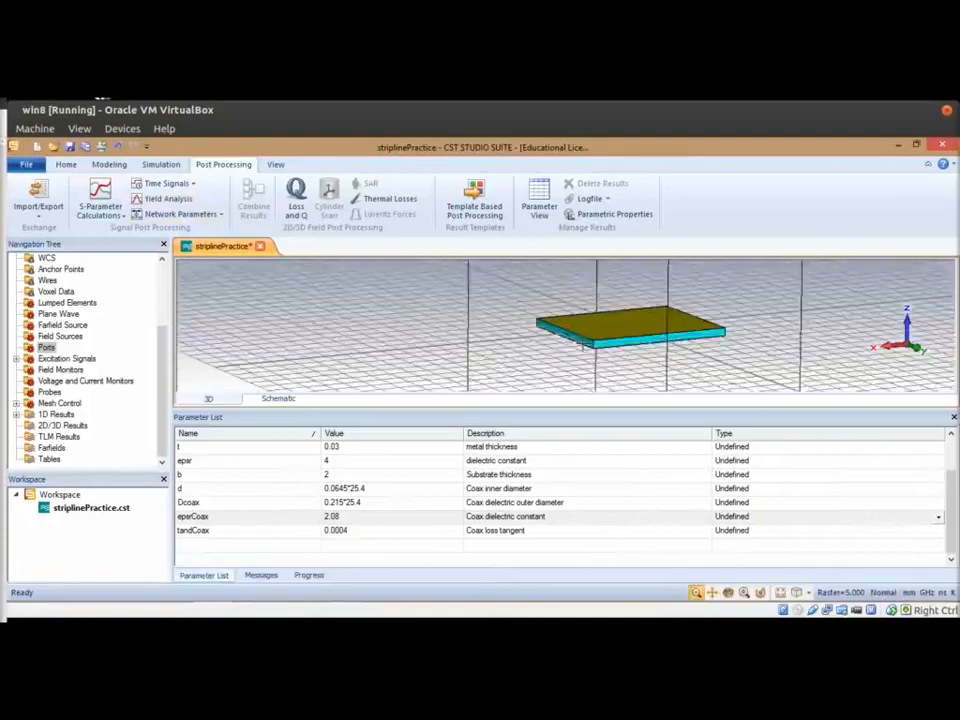
left_click_drag(514, 292, 603, 373)
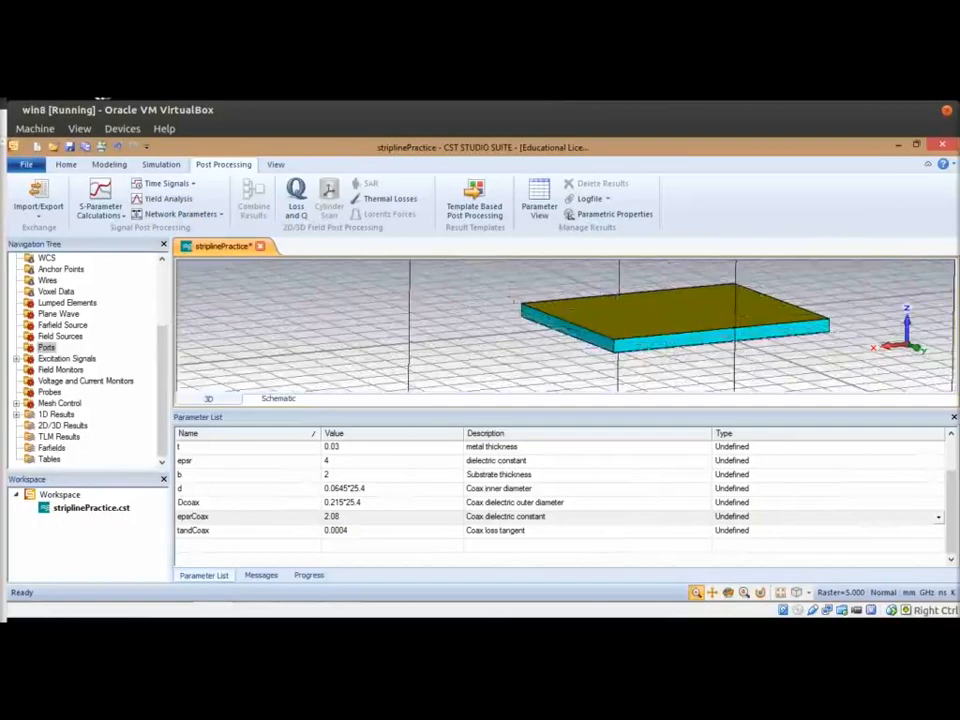
mouse_move(503, 285)
left_mouse_down()
mouse_move(640, 380)
mouse_move(628, 360)
left_mouse_up()
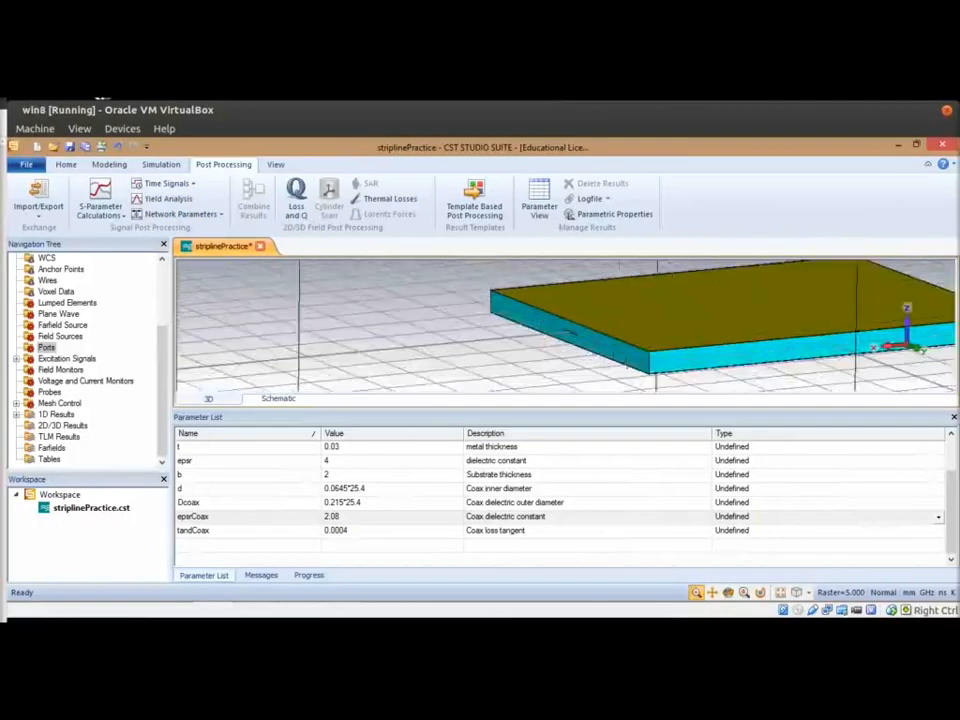
left_click_drag(575, 406, 583, 501)
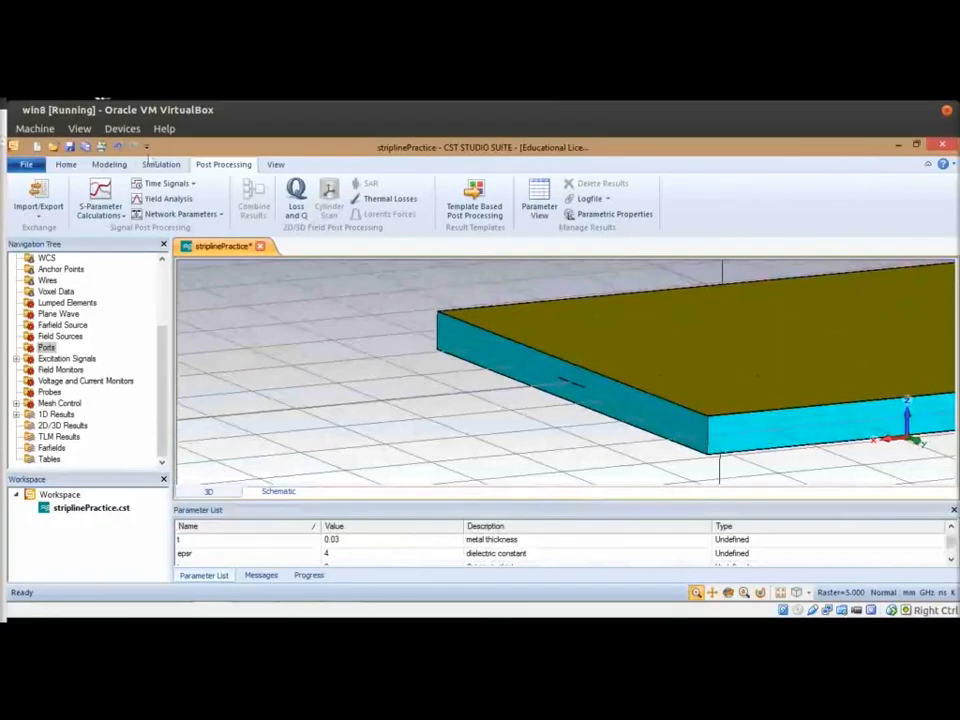
- Start a numerically defined cylinder oriented along X, with an outer radius of Dcoax/2+t
left_click(112, 164)
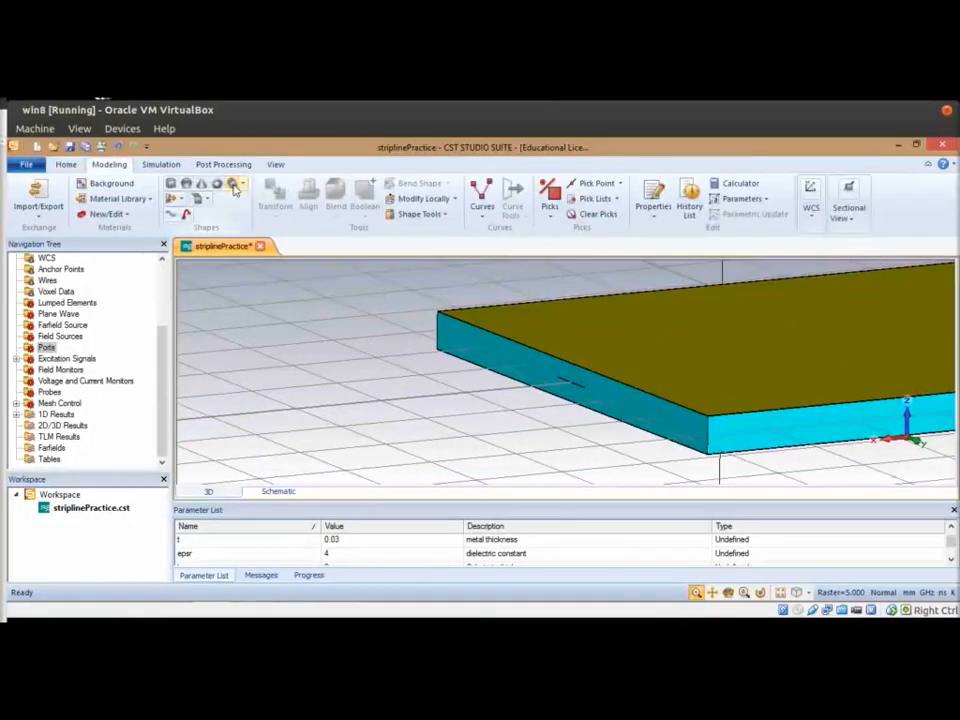
left_click(232, 184)
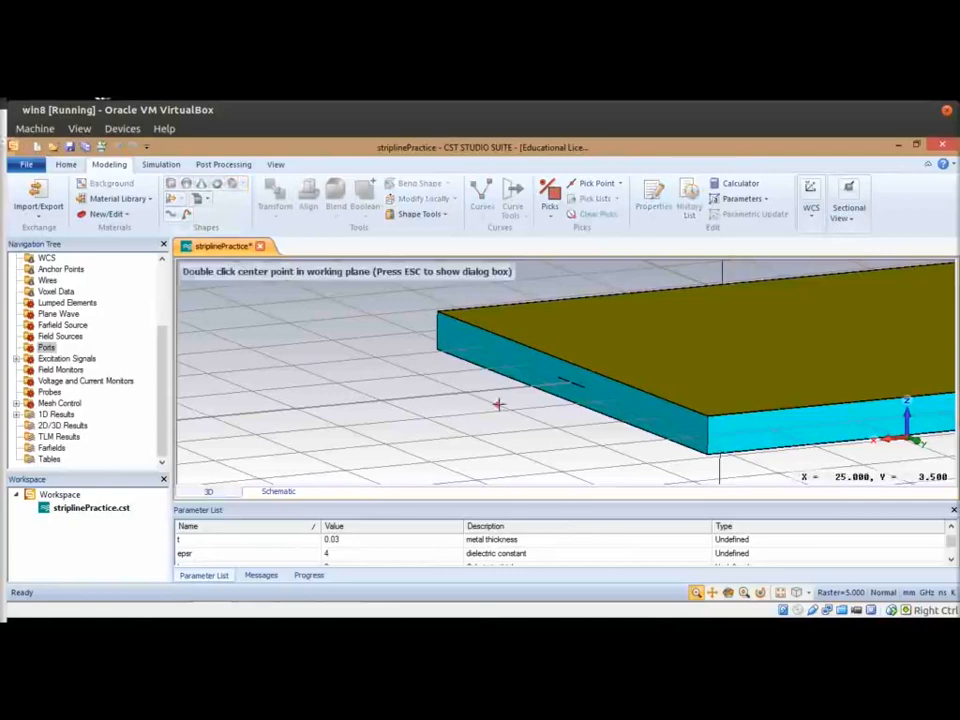
key("Escape")
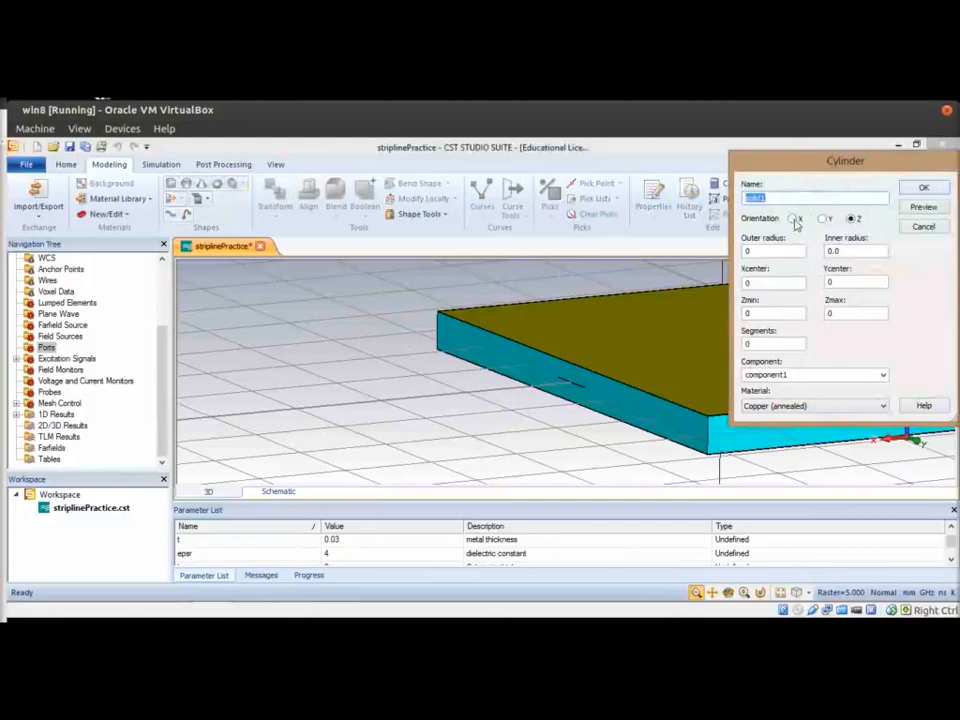
left_click(795, 219)
left_click_drag(831, 159, 716, 275)
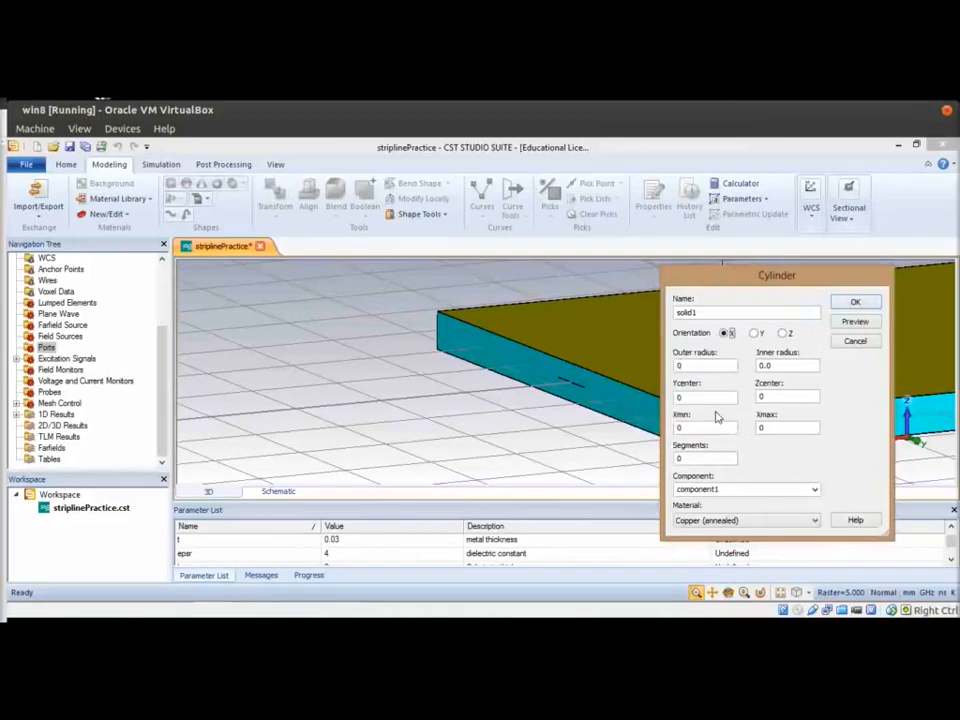
double_click(695, 366)
left_click_drag(350, 496, 340, 425)
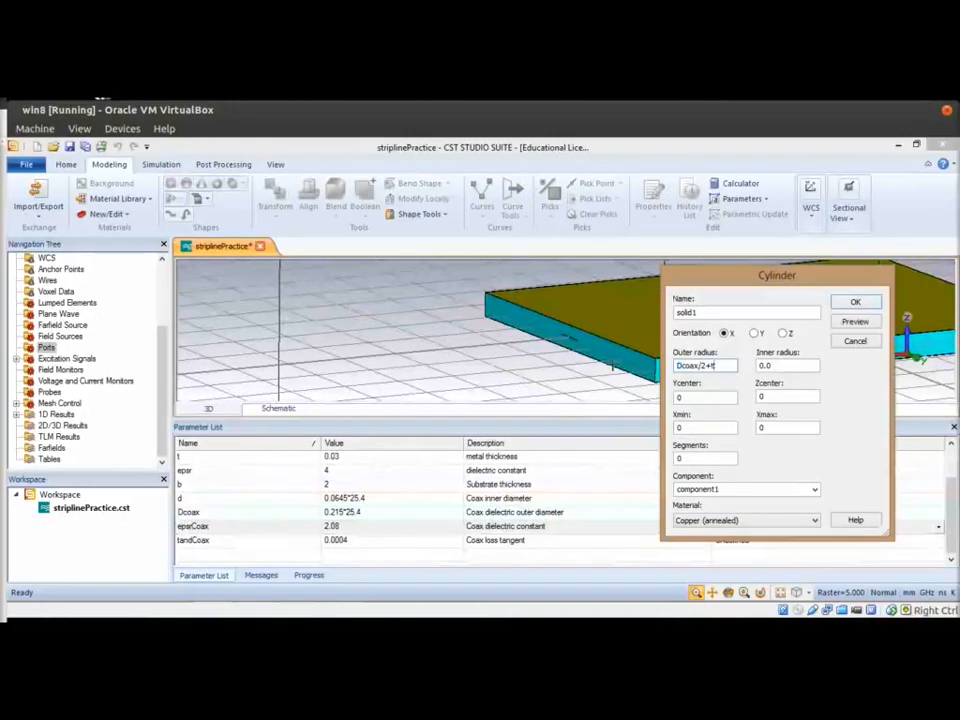
key("Tab")
key("Tab")
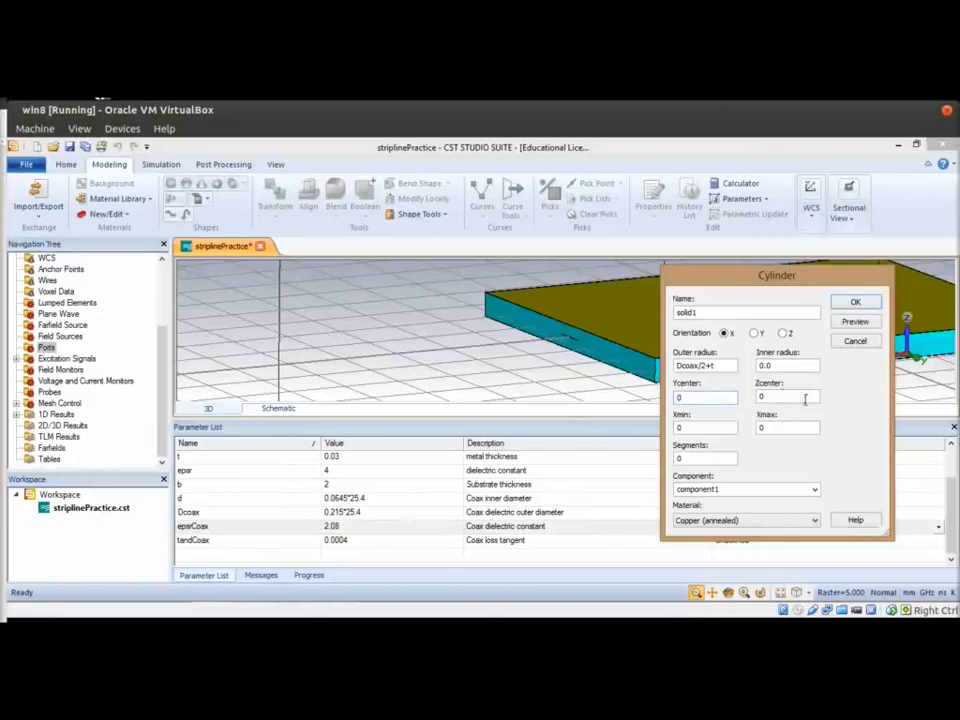
- Set the cylinder's X extent with Xmin at -Ls/2-Lcoax and Xmax at -Ls/2
left_click(762, 397)
left_click_drag(697, 424, 615, 418)
type("-Ls/2-Lcoa-Ls/2")
- Preview the cylinder and define the missing parameter Lcoax as 20 with the description "Coax length"
left_click(853, 322)
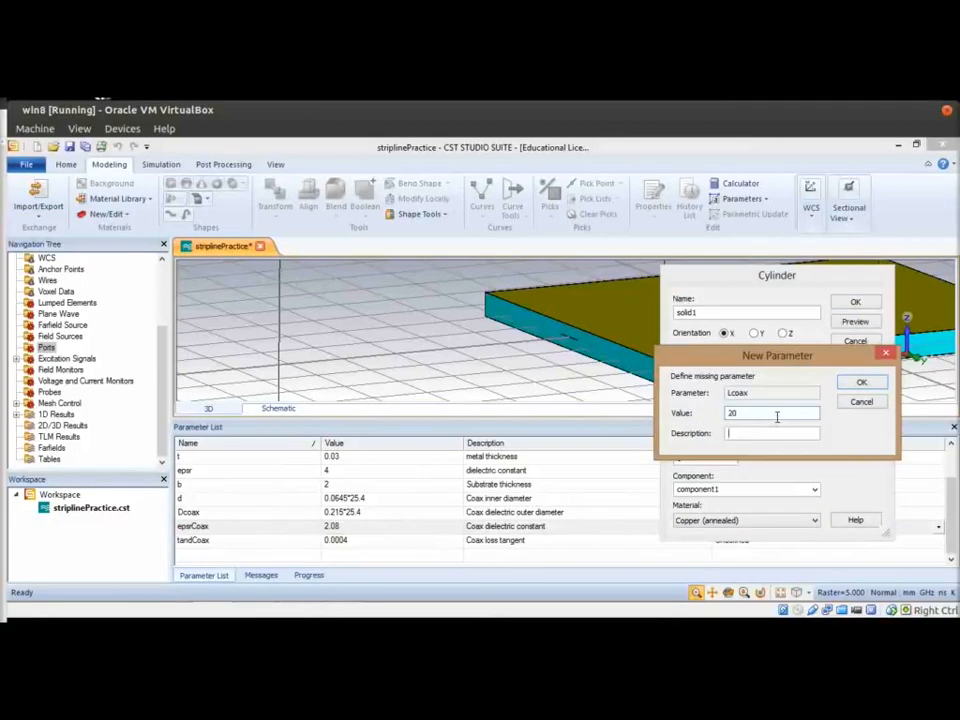
key("Tab")
type("Coax lengt")
left_click(859, 382)
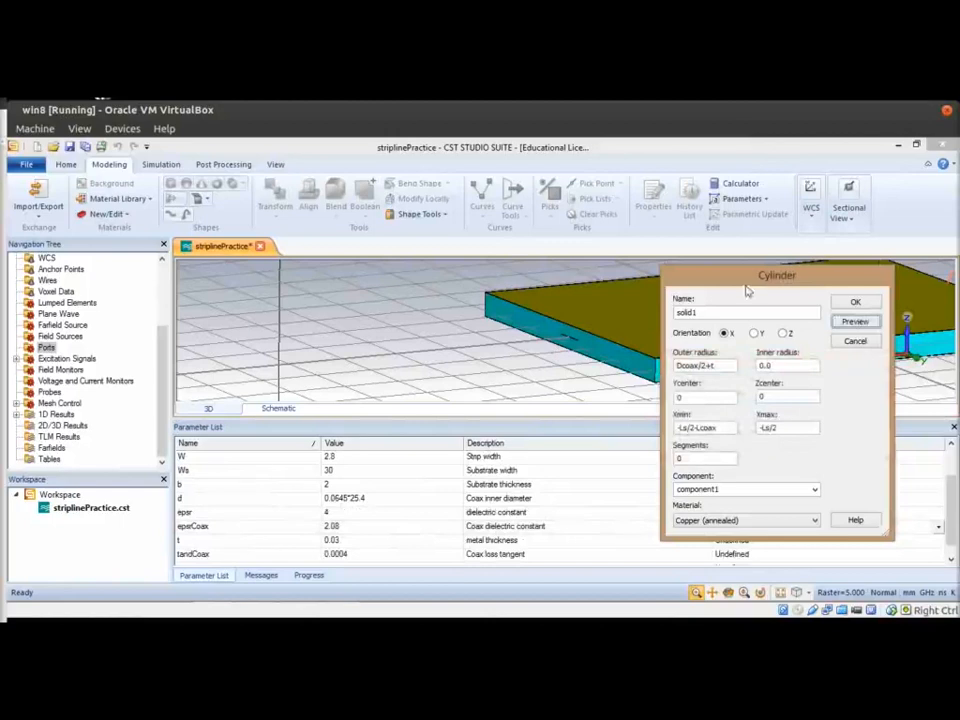
- Examine the previewed coax cylinder's position and size relative to the stripline board's edge
left_click_drag(738, 277, 794, 382)
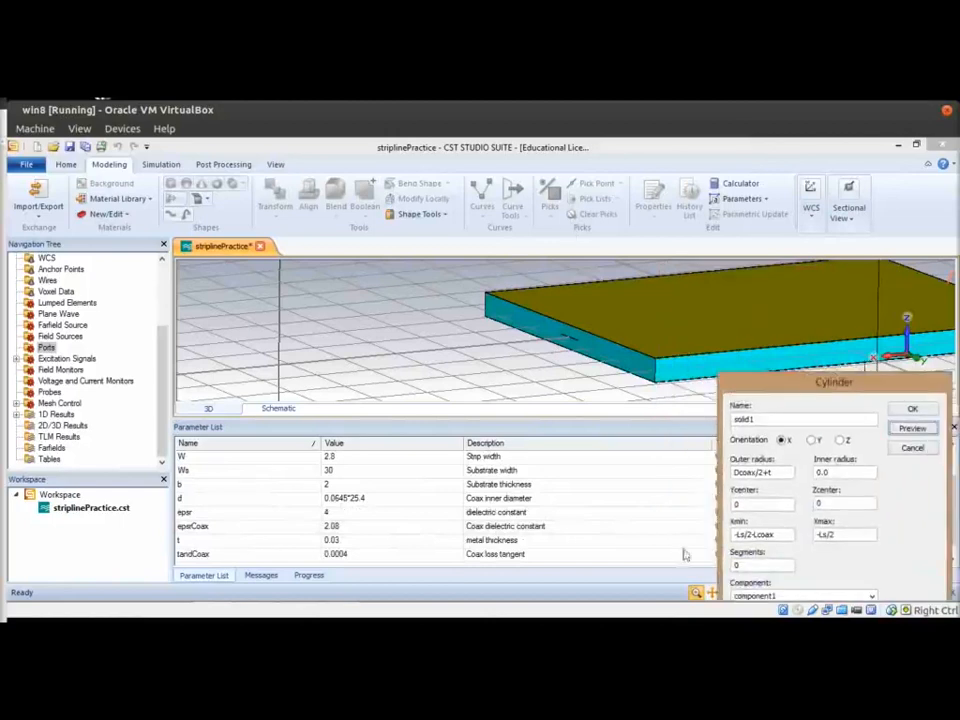
left_click_drag(646, 393, 345, 384)
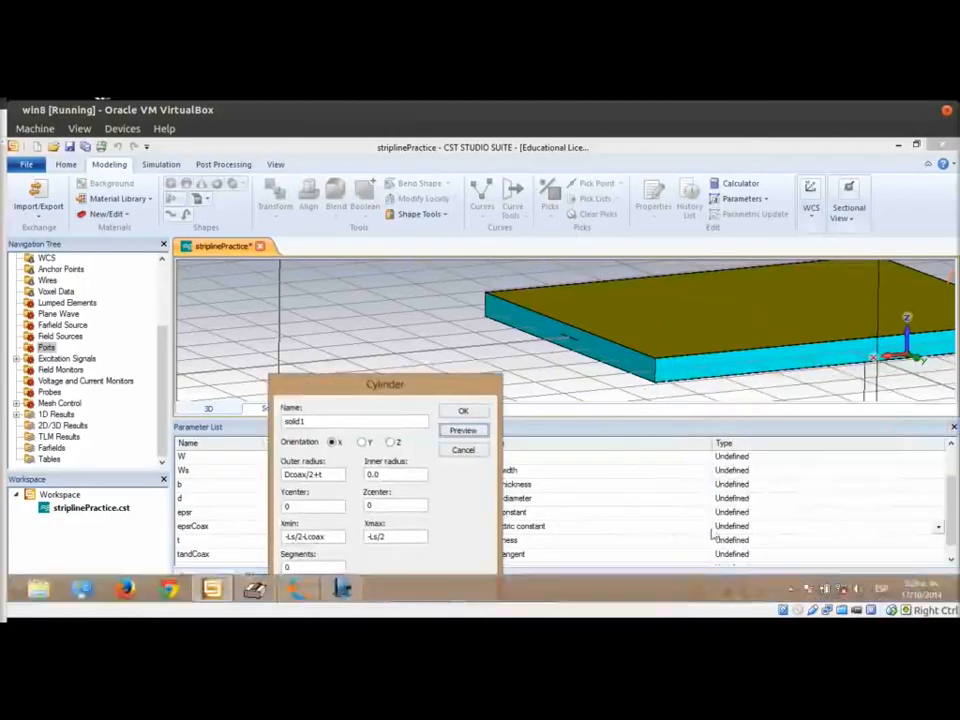
left_click(791, 593)
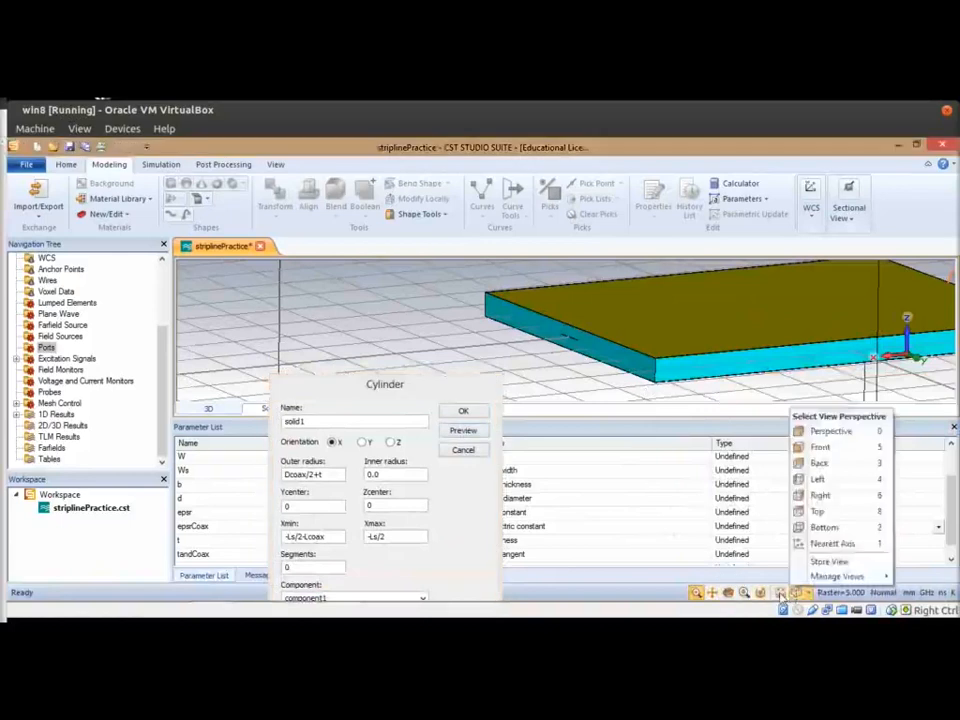
left_click(780, 595)
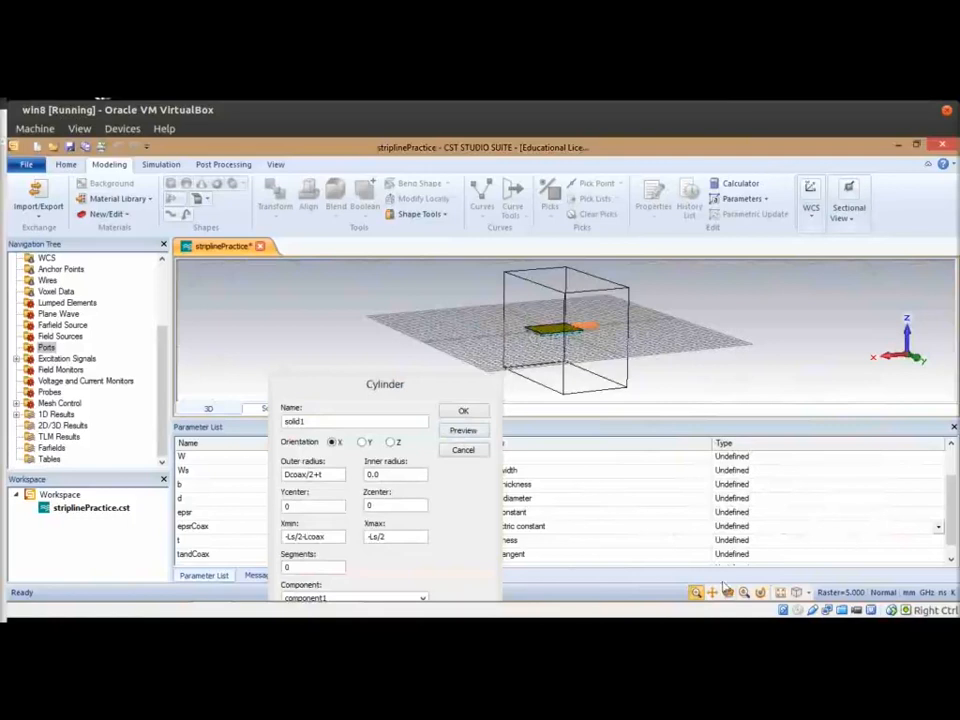
scroll(583, 364, "up", 2)
scroll(584, 350, "up", 4)
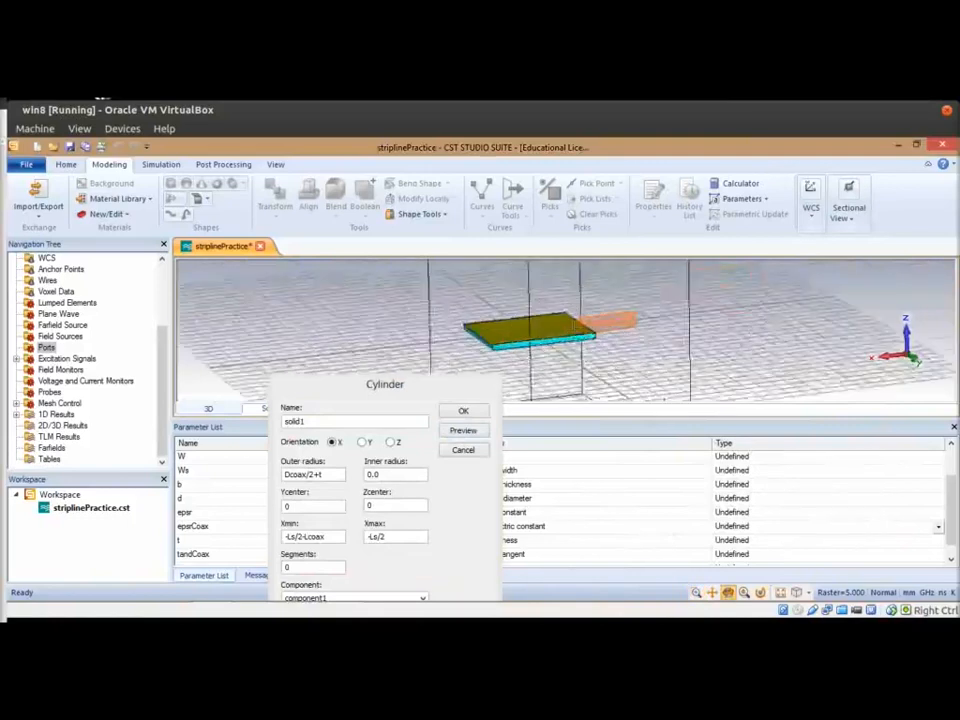
left_click_drag(547, 342, 709, 337)
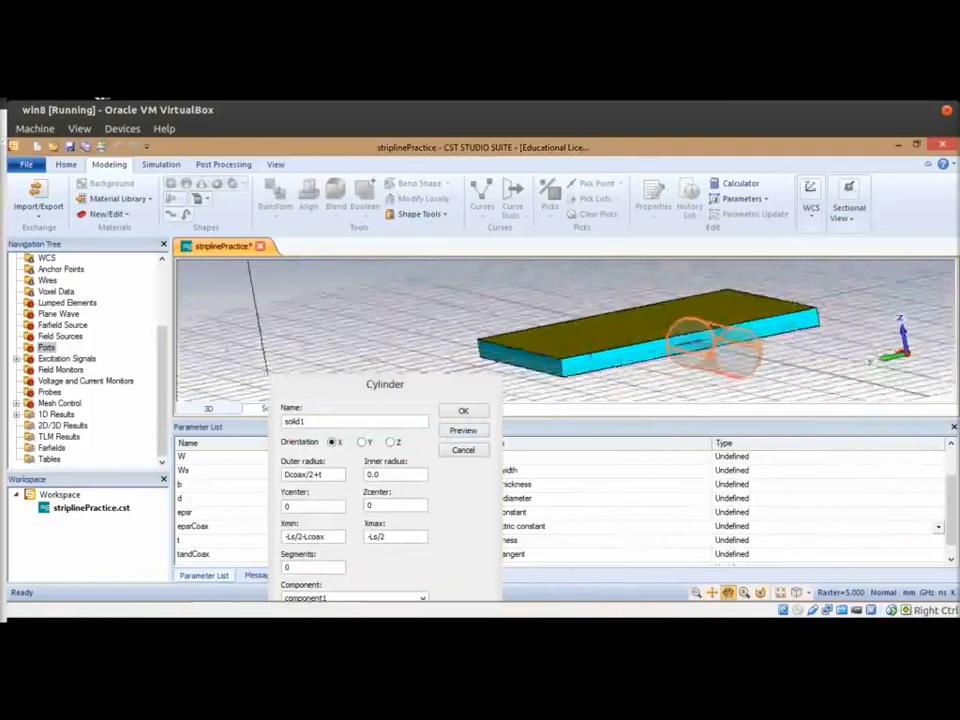
scroll(709, 337, "up", 3)
scroll(710, 338, "up", 2)
scroll(675, 339, "down", 4)
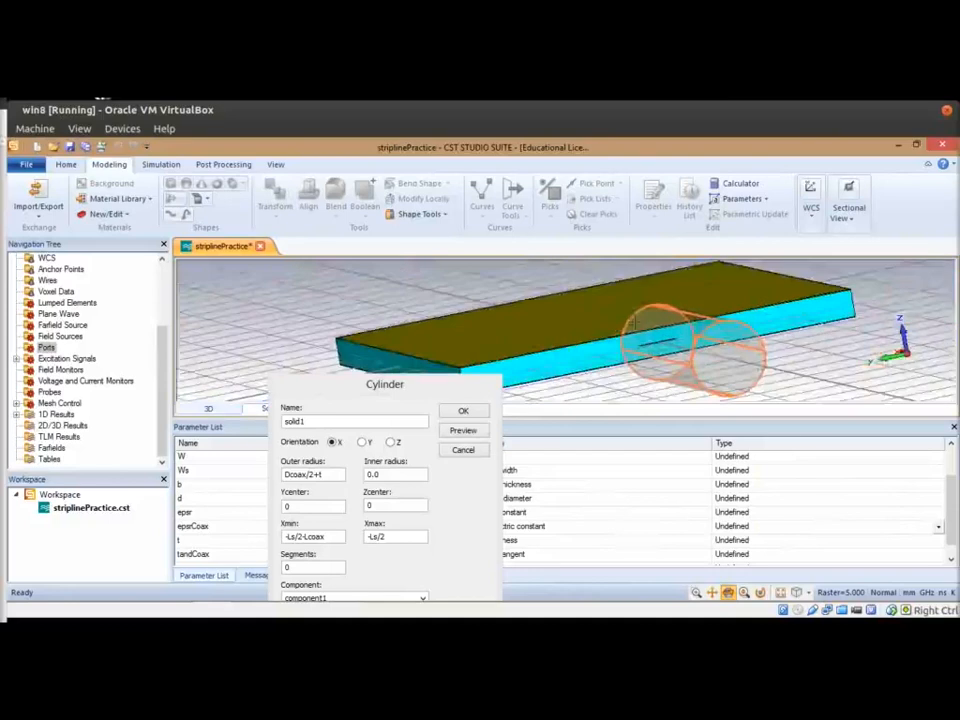
left_click_drag(589, 342, 697, 317)
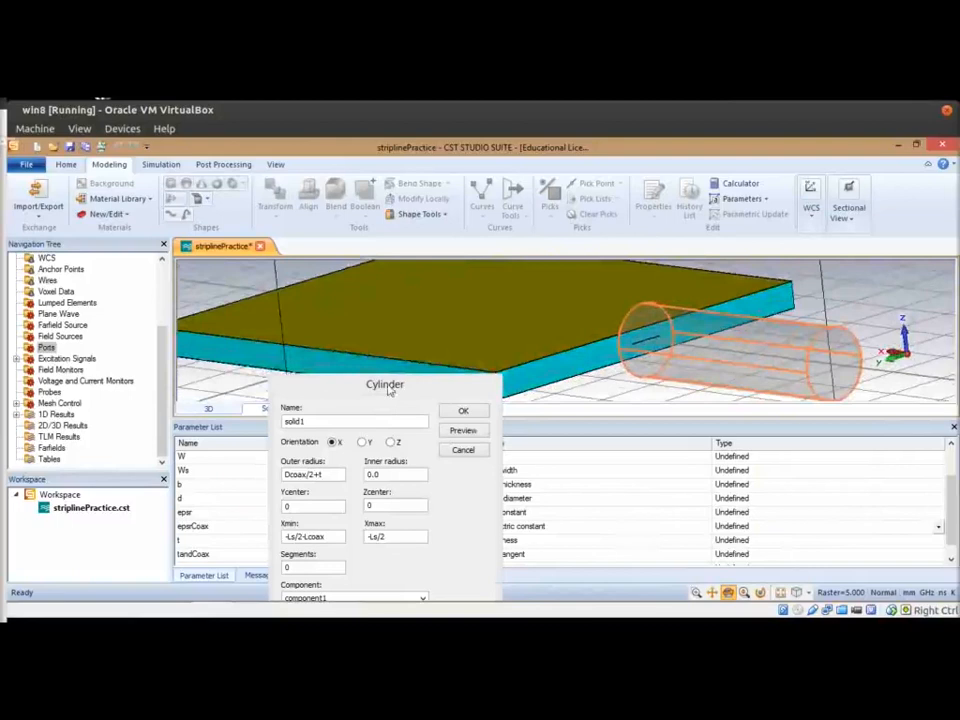
- Give the previewed coax cylinder a name and create it in component1 with the Copper (annealed) material
left_click_drag(390, 390, 352, 249)
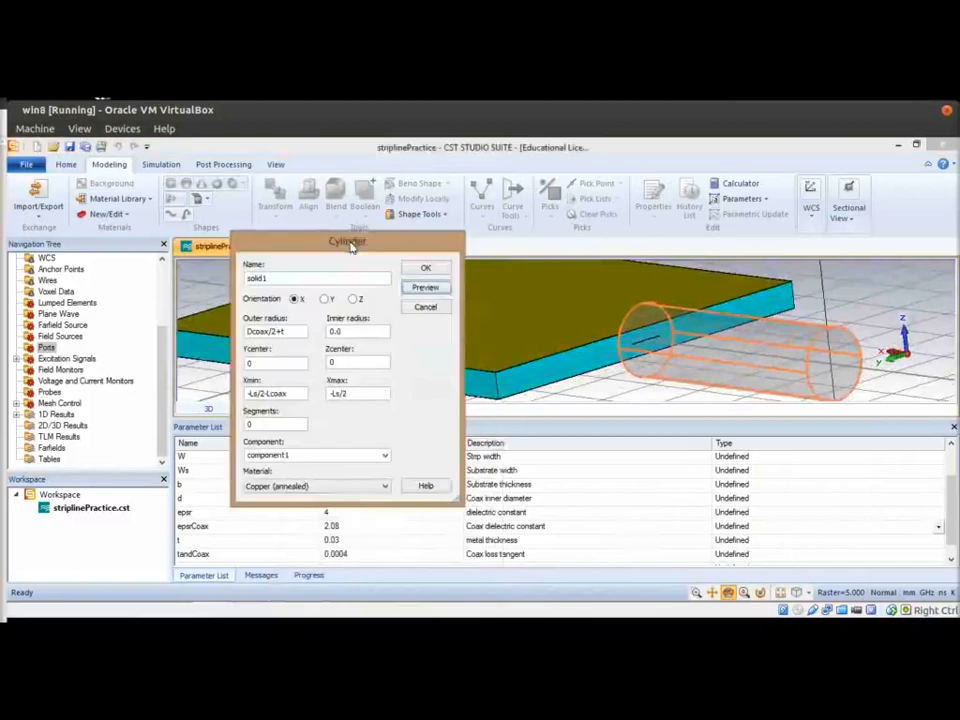
double_click(282, 280)
type("c")
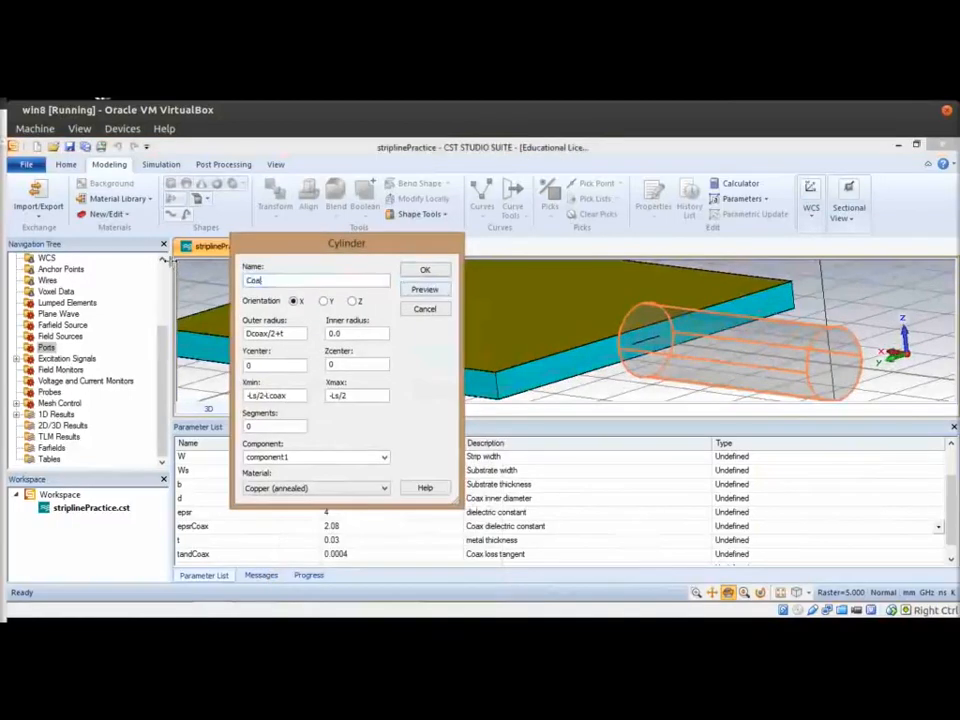
left_click(425, 271)
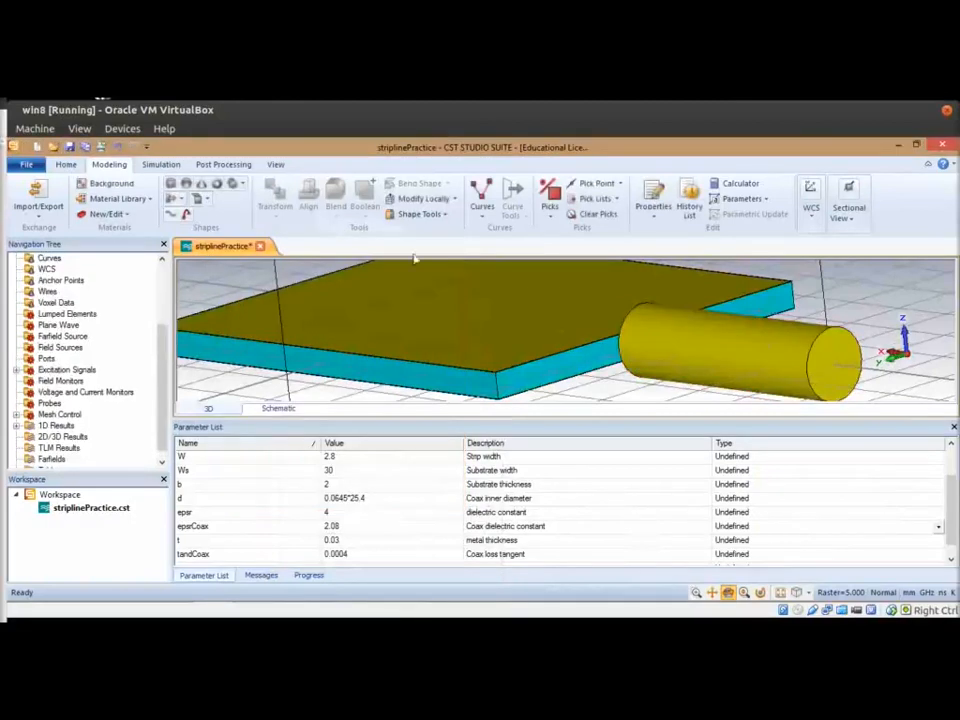
- Start a new cylinder named CoaxDiel and set its outer radius to Dcoax/2
left_click(232, 185)
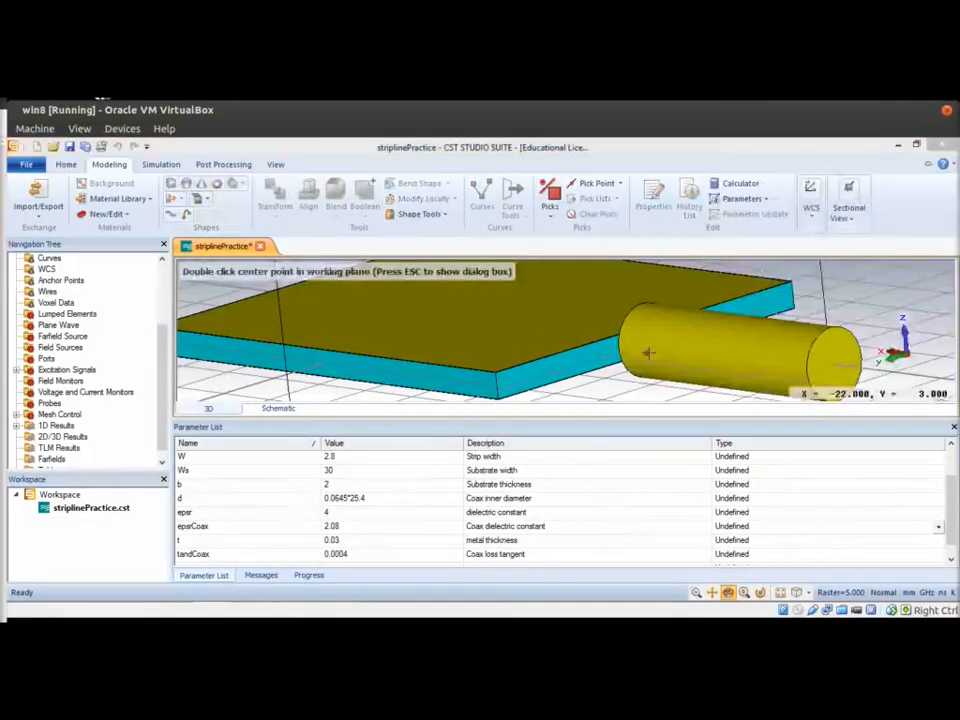
key("Escape")
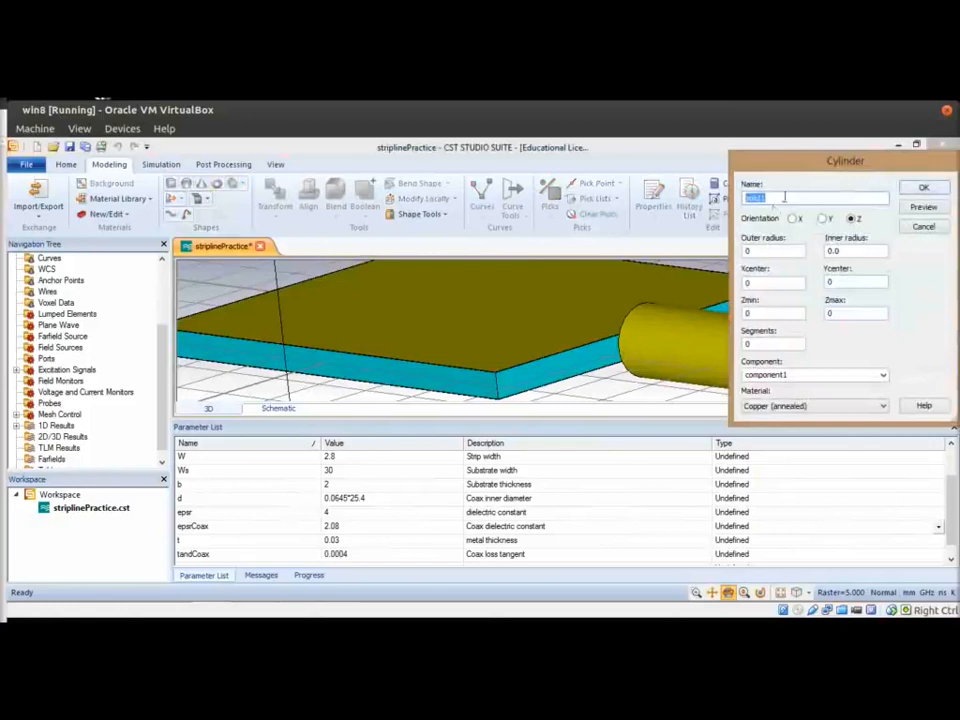
type("c")
double_click(768, 251)
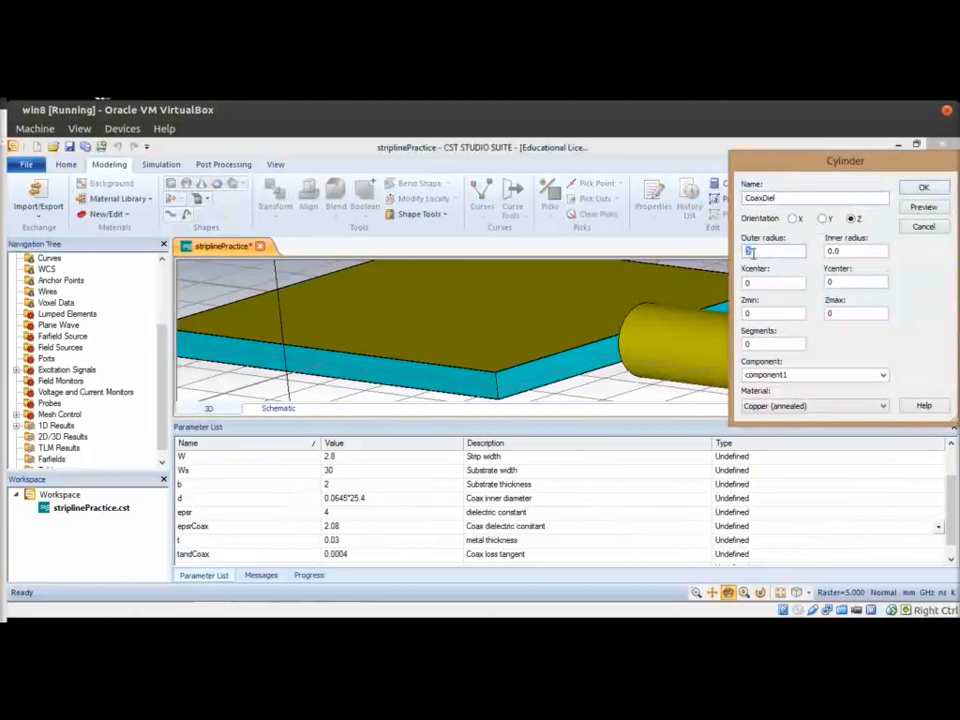
type("Dcoax/2")
- Check the coax diameter entries in the parameter list and set the CoaxDiel cylinder's inner radius to d/2
left_click_drag(373, 419, 371, 446)
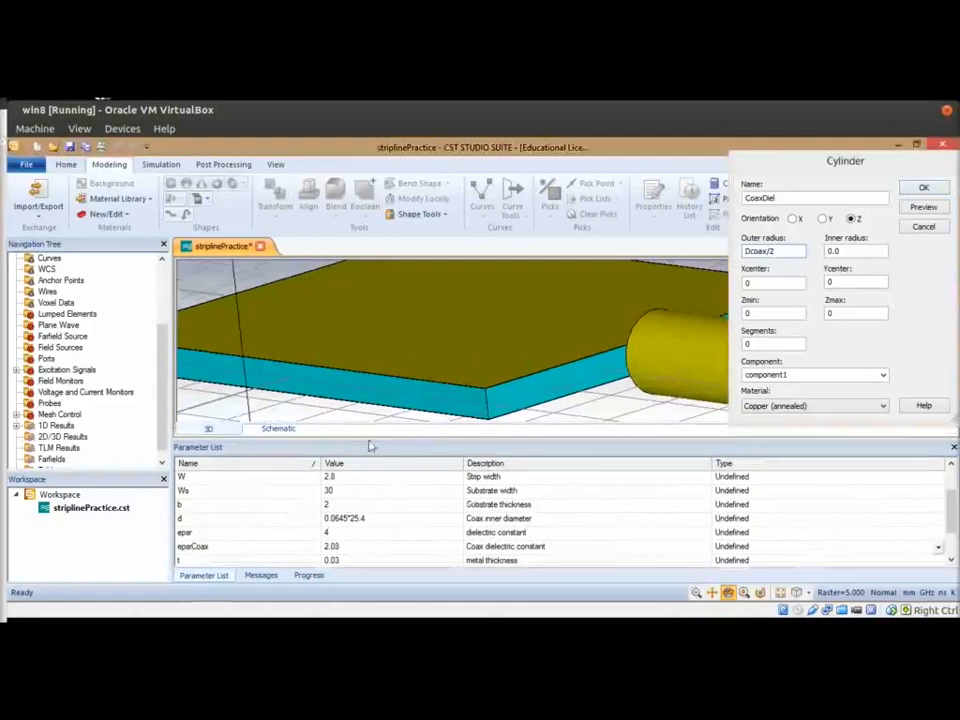
scroll(949, 510, "down", 1)
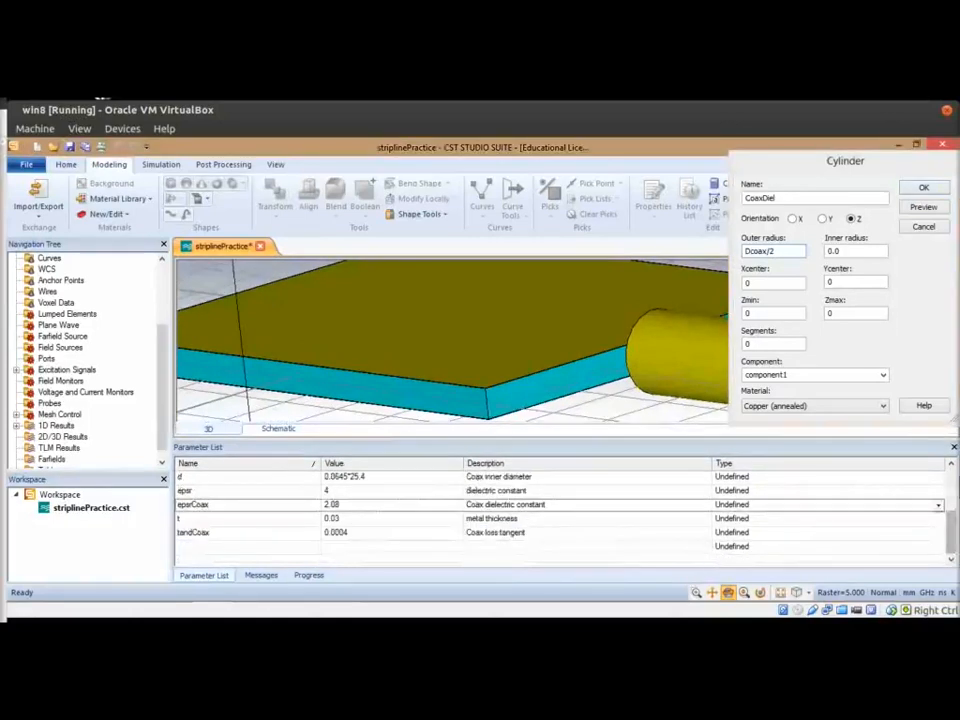
left_click(950, 464)
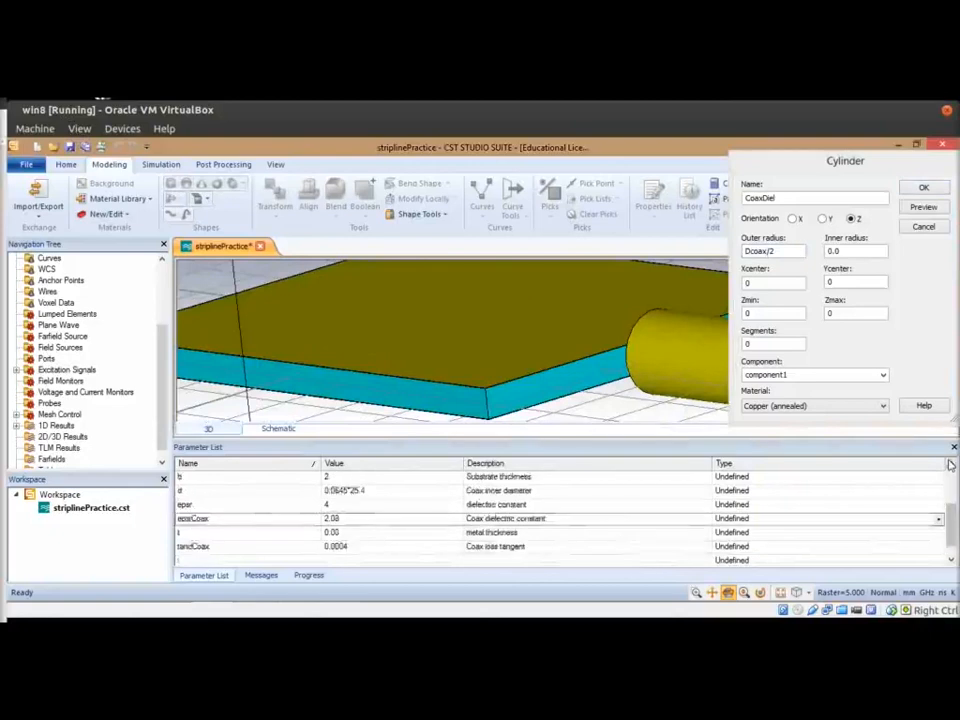
left_click(950, 464)
left_click(950, 464)
left_click(950, 464)
left_click(950, 464)
left_click(950, 464)
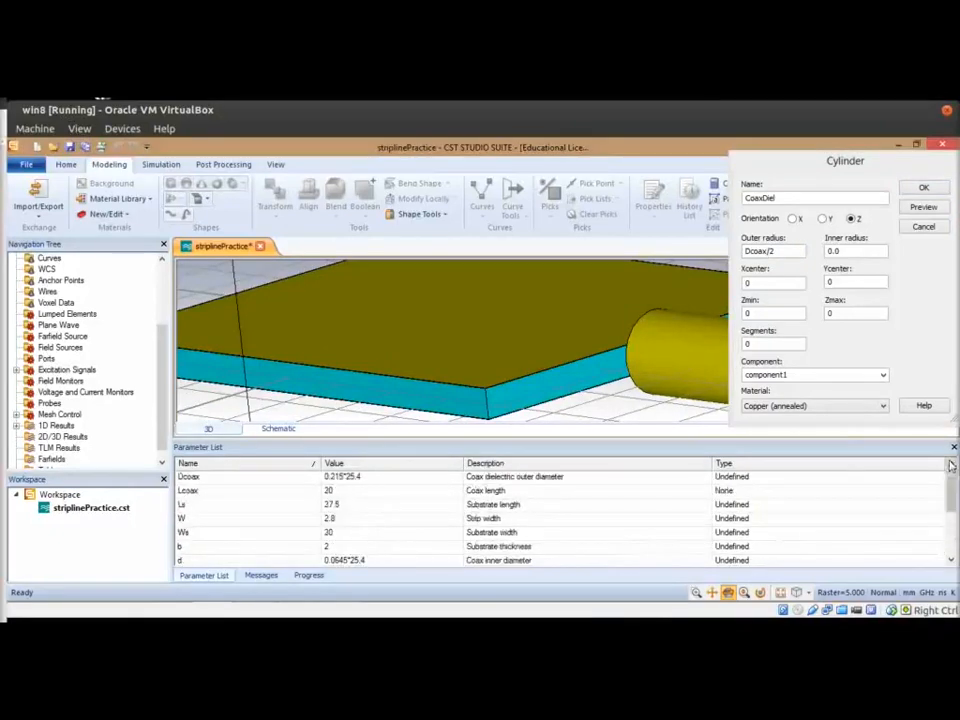
left_click(852, 252)
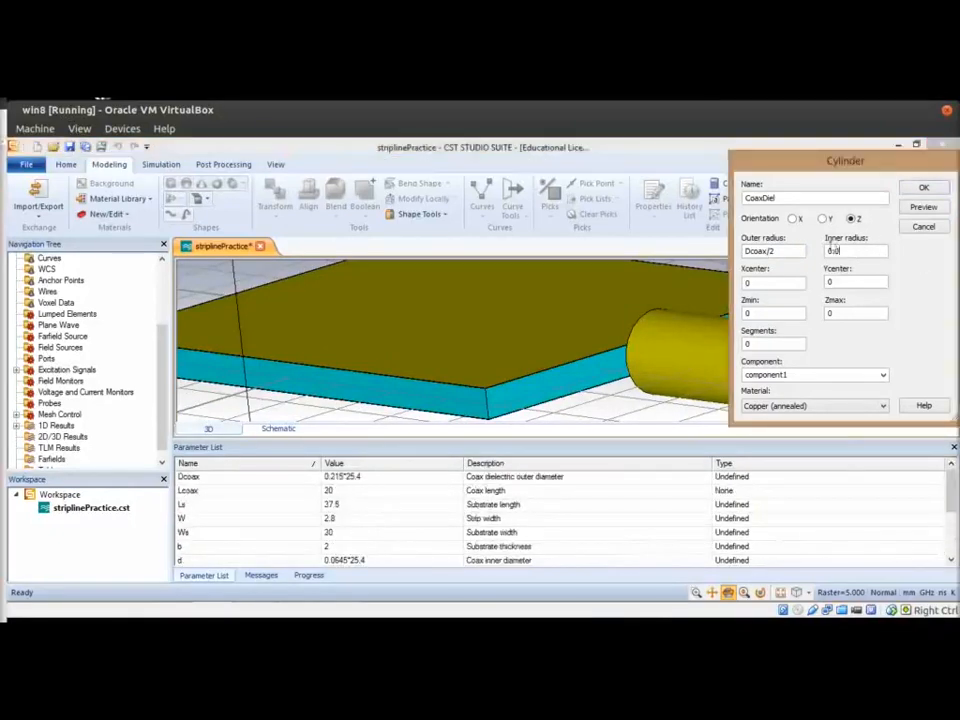
double_click(848, 252)
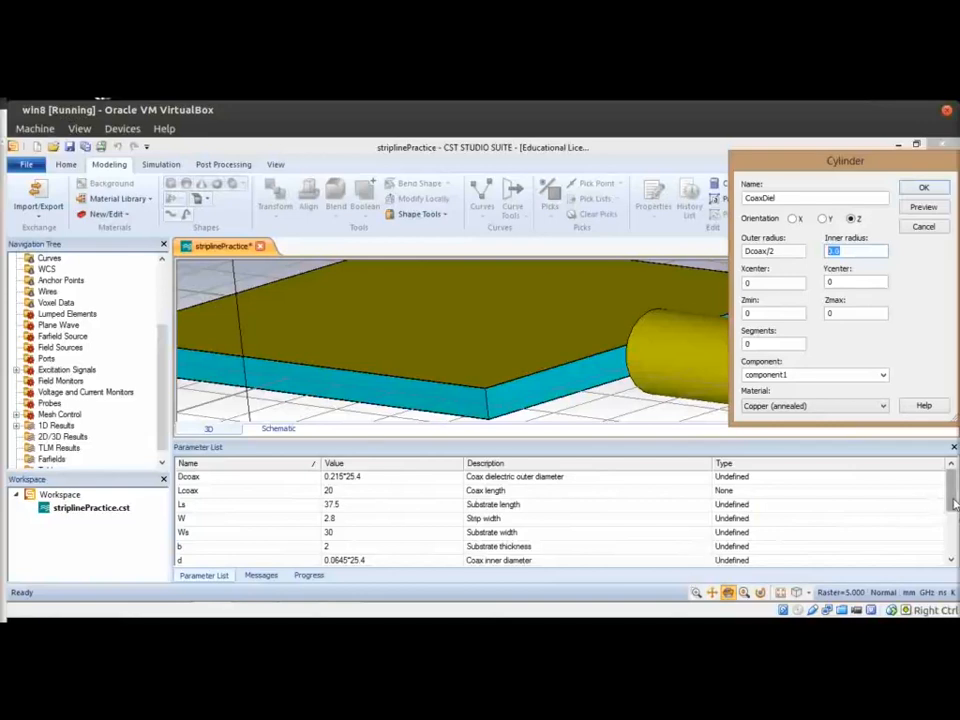
left_click_drag(953, 505, 951, 558)
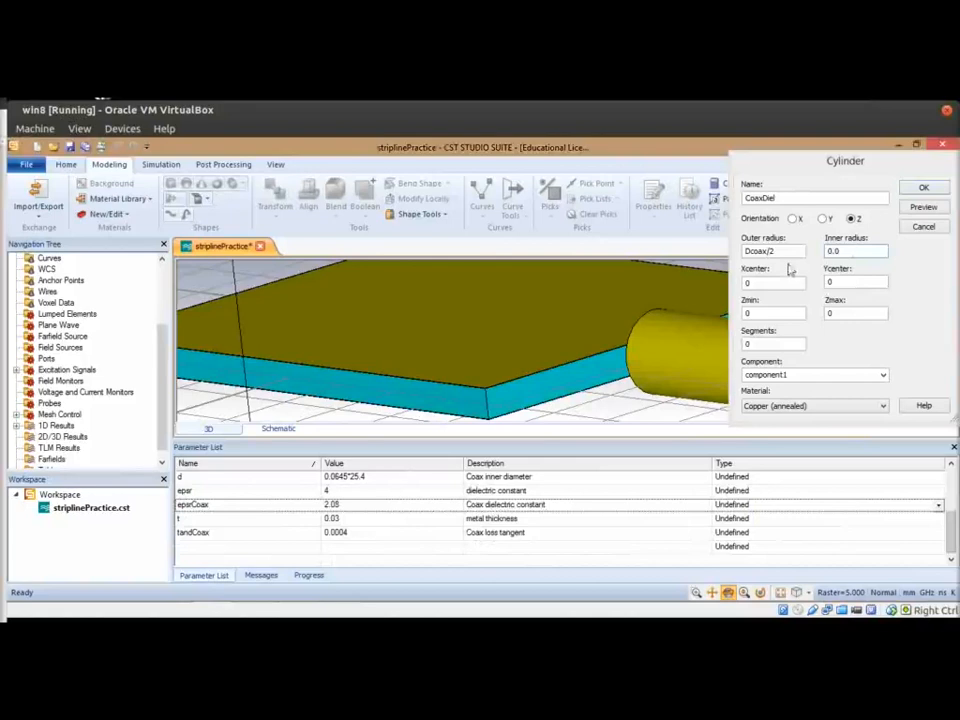
left_click(853, 250)
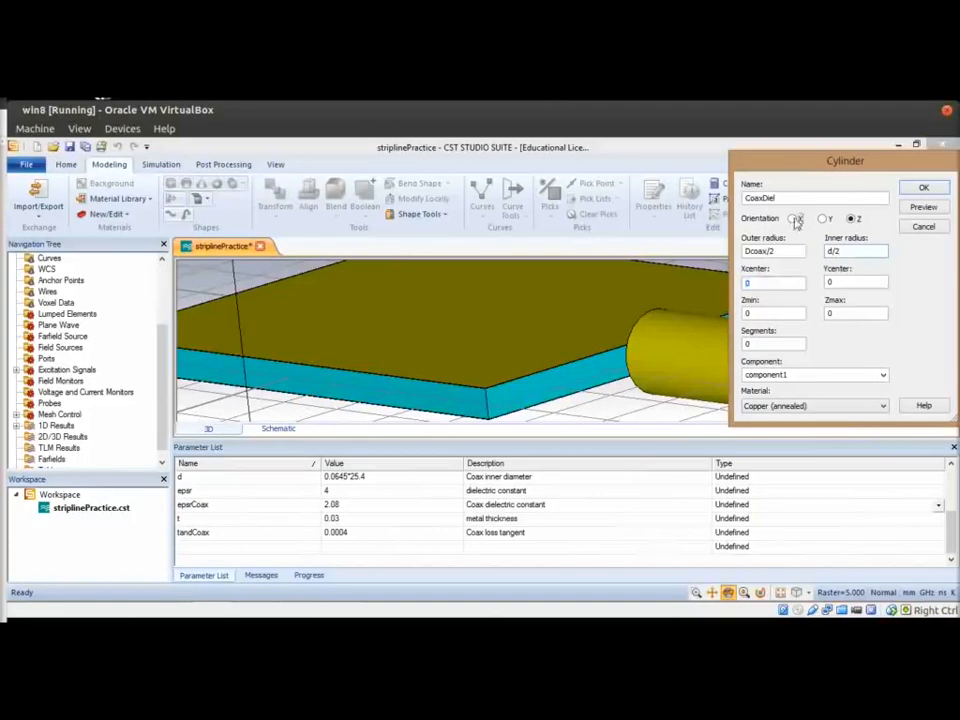
- Orient the CoaxDiel cylinder along X, centred at Y 0 and Z 0, with Xmin -Ls/2-Lcoax and Xmax -Ls/2
left_click(796, 221)
left_click_drag(800, 160, 231, 183)
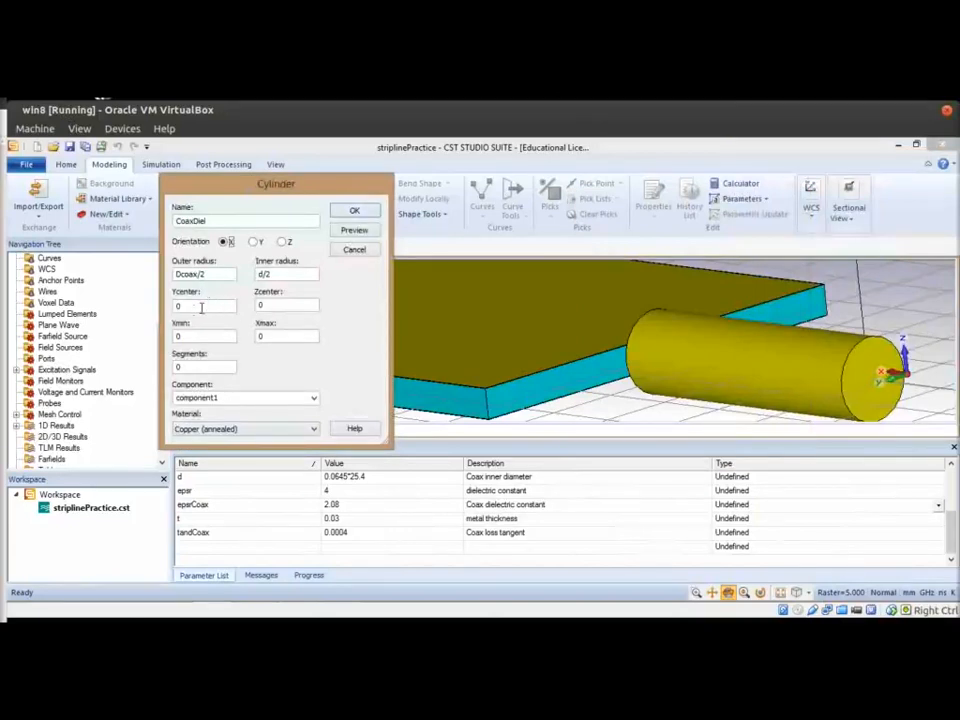
double_click(200, 306)
key("Tab")
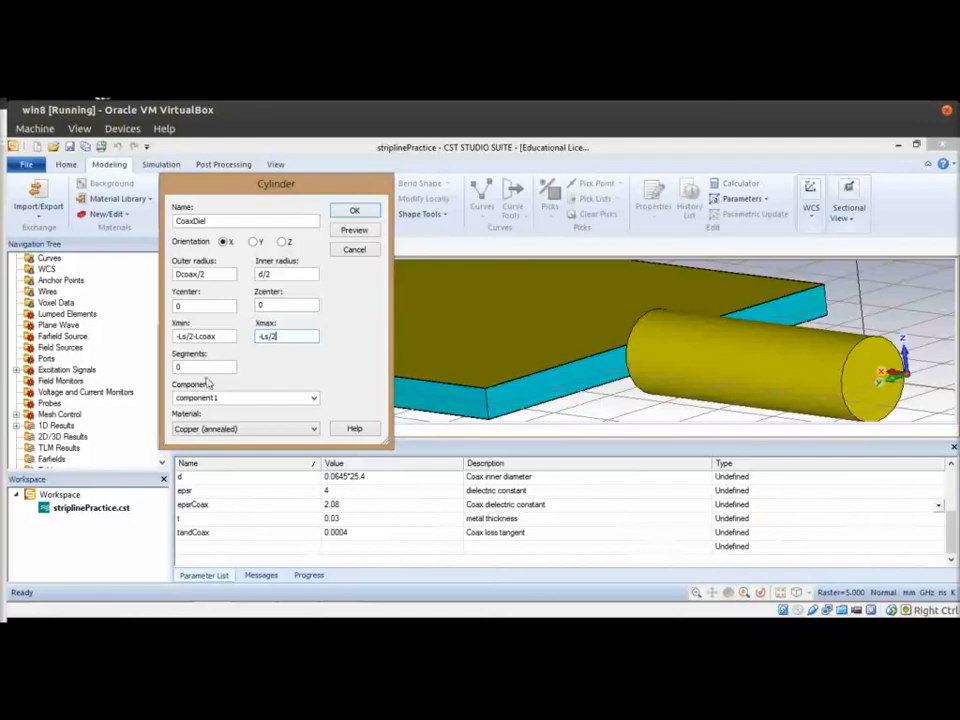
- Find "teflon" in the material library and load Teflon (PTFE) (lossy) as the CoaxDiel cylinder's material
left_click(218, 430)
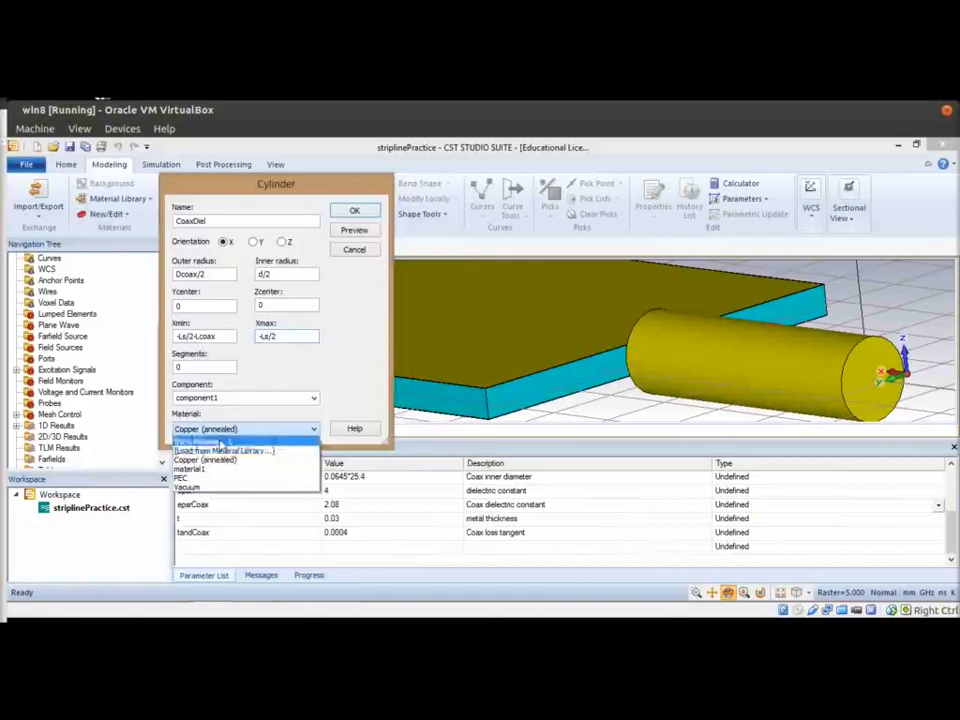
left_click(221, 452)
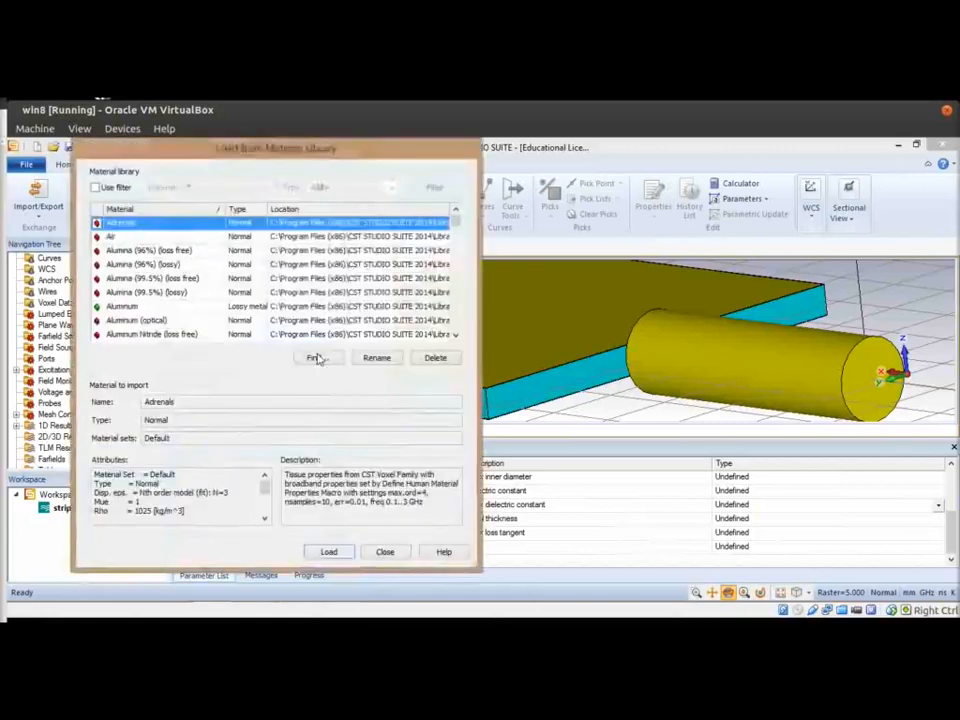
left_click(315, 358)
type("tef")
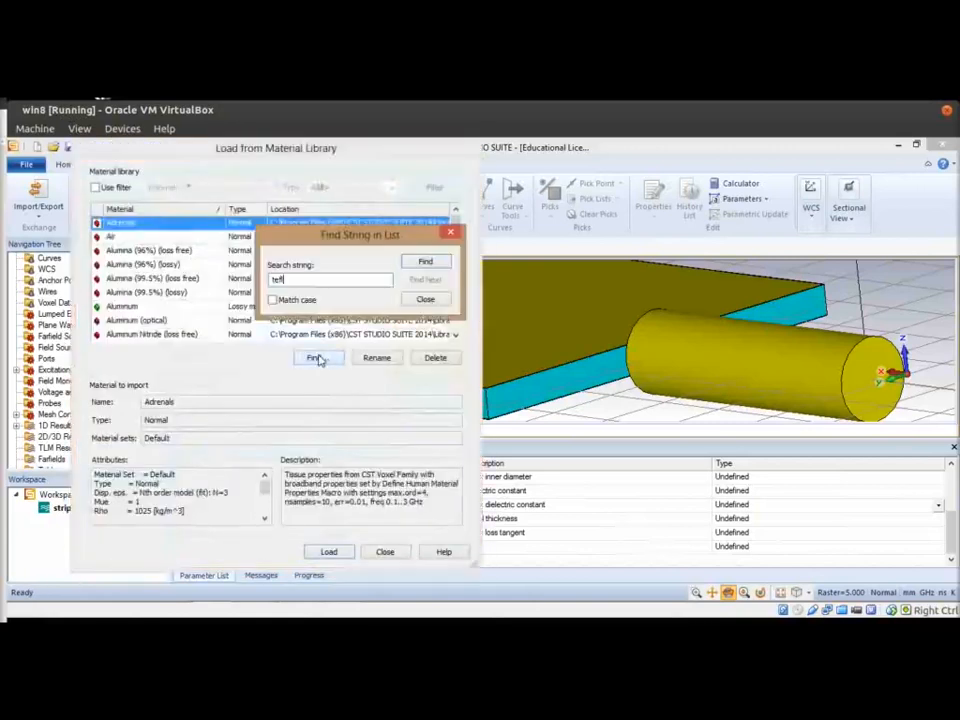
type("lon")
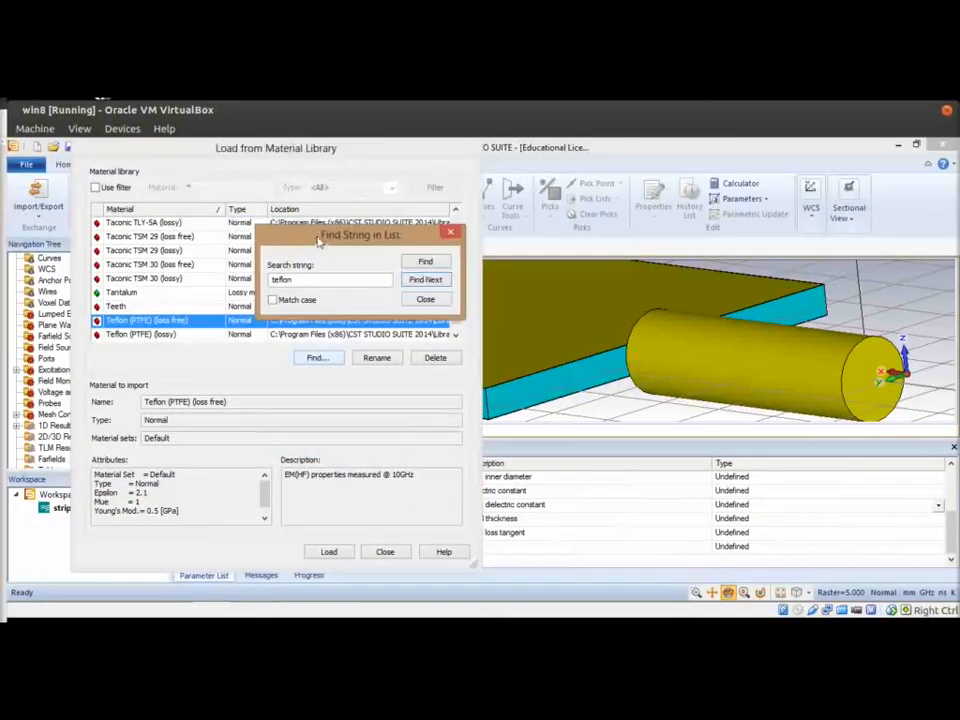
left_click_drag(318, 241, 248, 151)
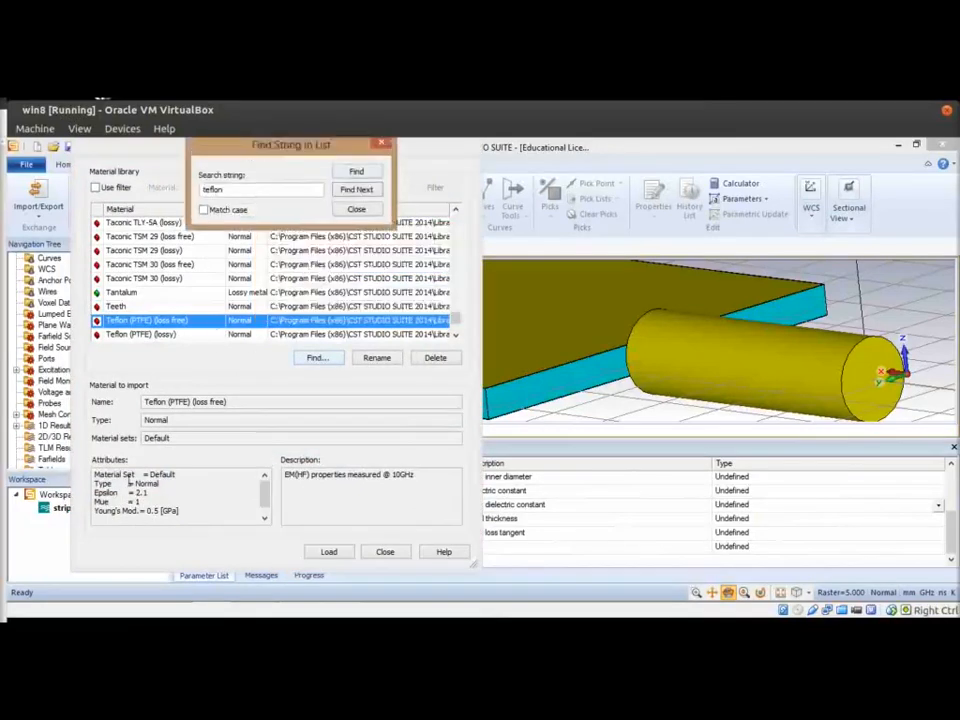
left_click(145, 335)
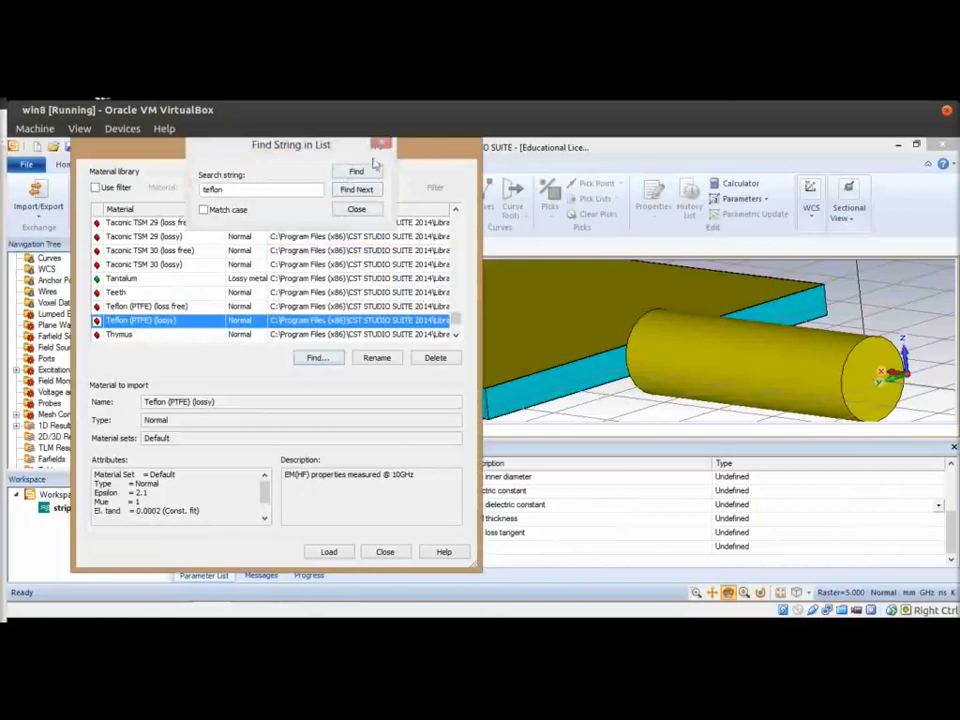
left_click(357, 209)
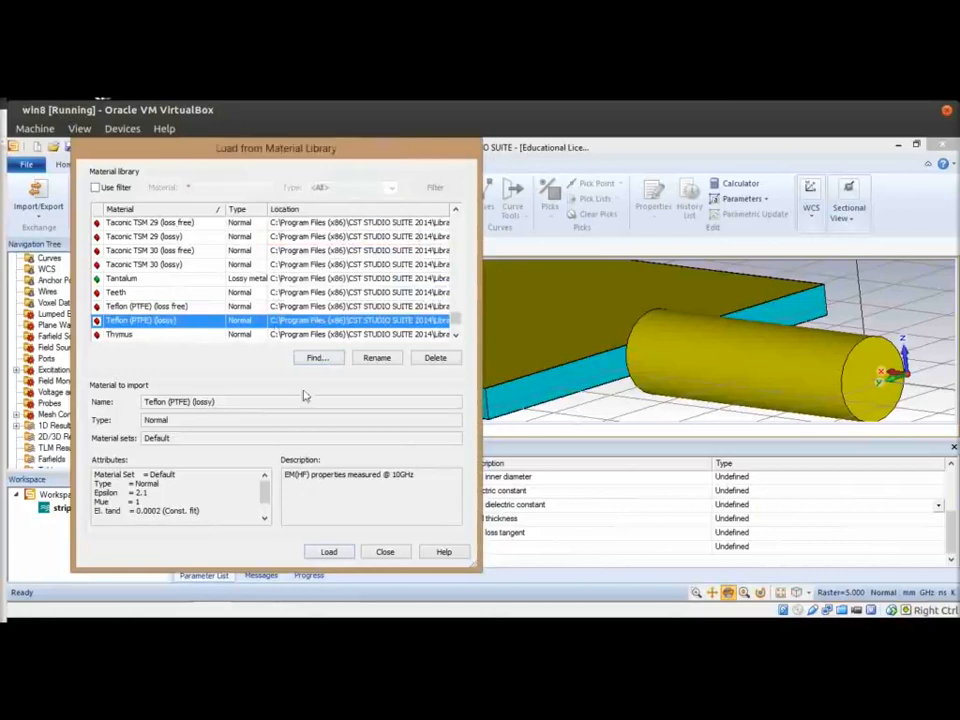
left_click(157, 324)
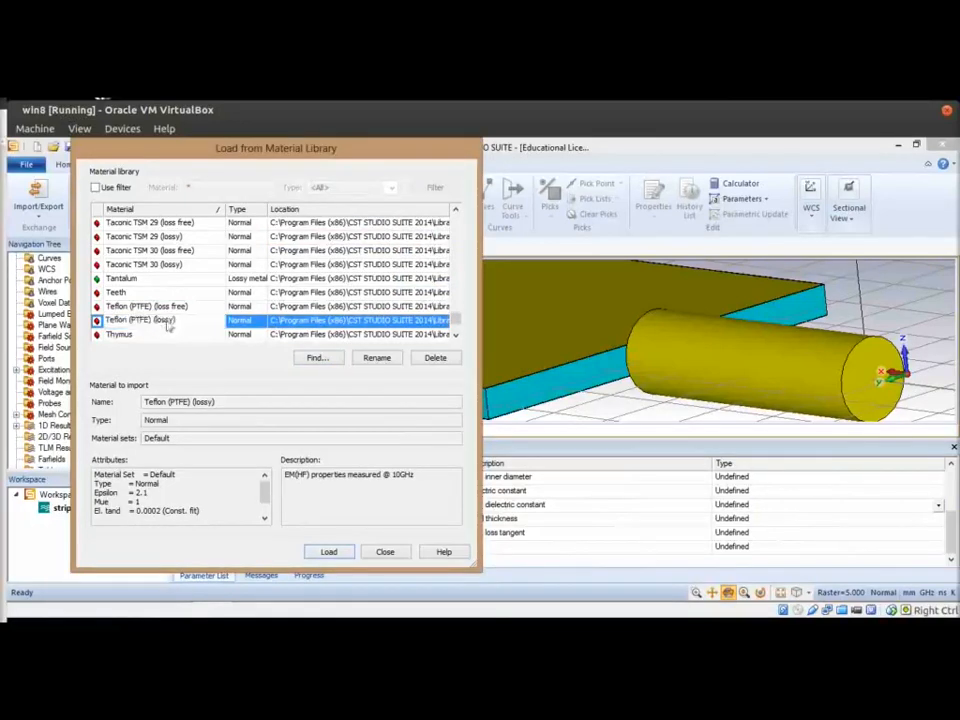
left_click(97, 324)
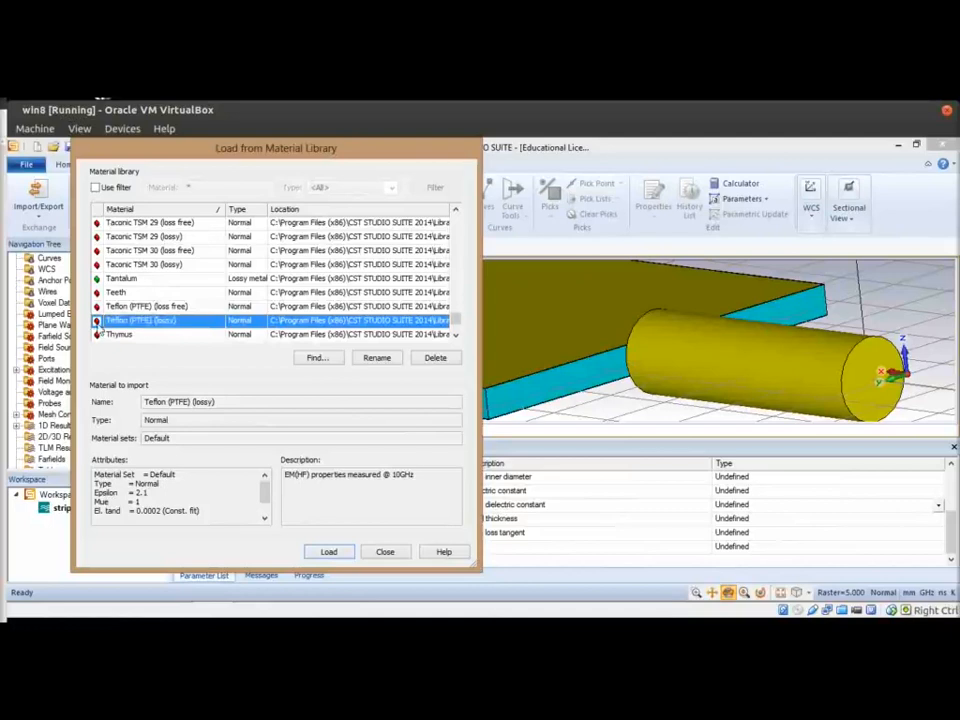
left_click(328, 551)
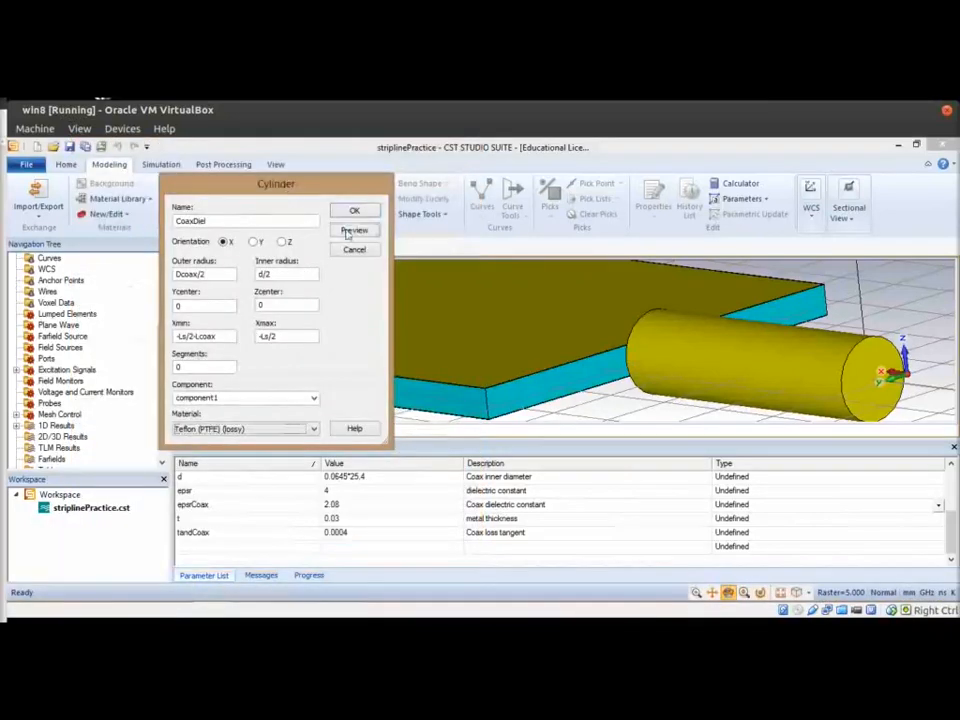
- Preview the CoaxDiel cylinder and examine how its outline fits inside the copper coax cylinder at the end face
left_click(347, 233)
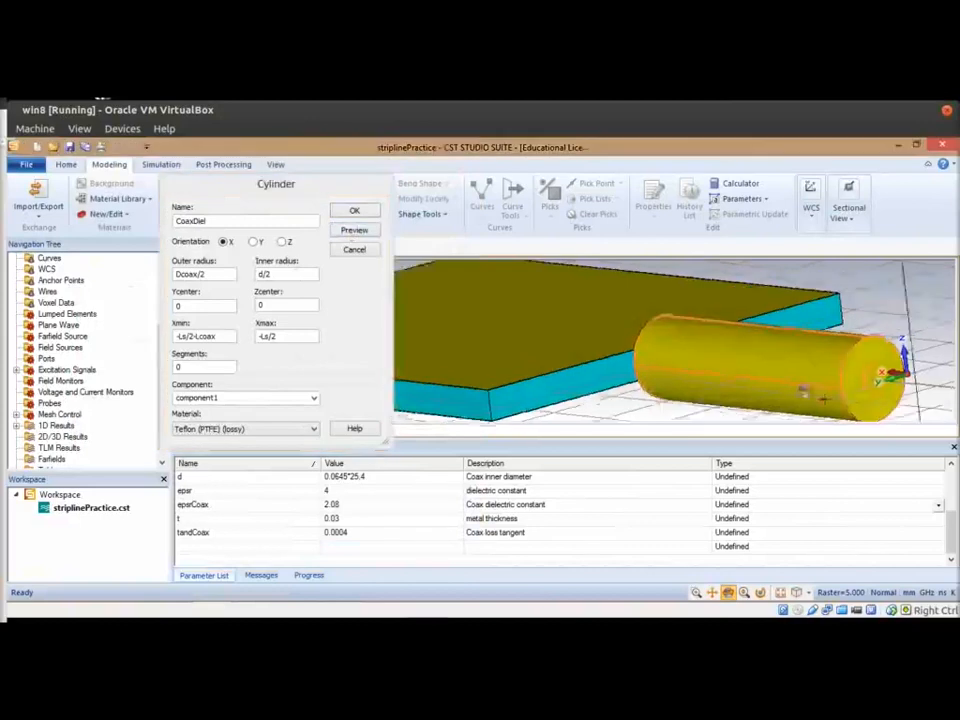
scroll(822, 399, "up", 5)
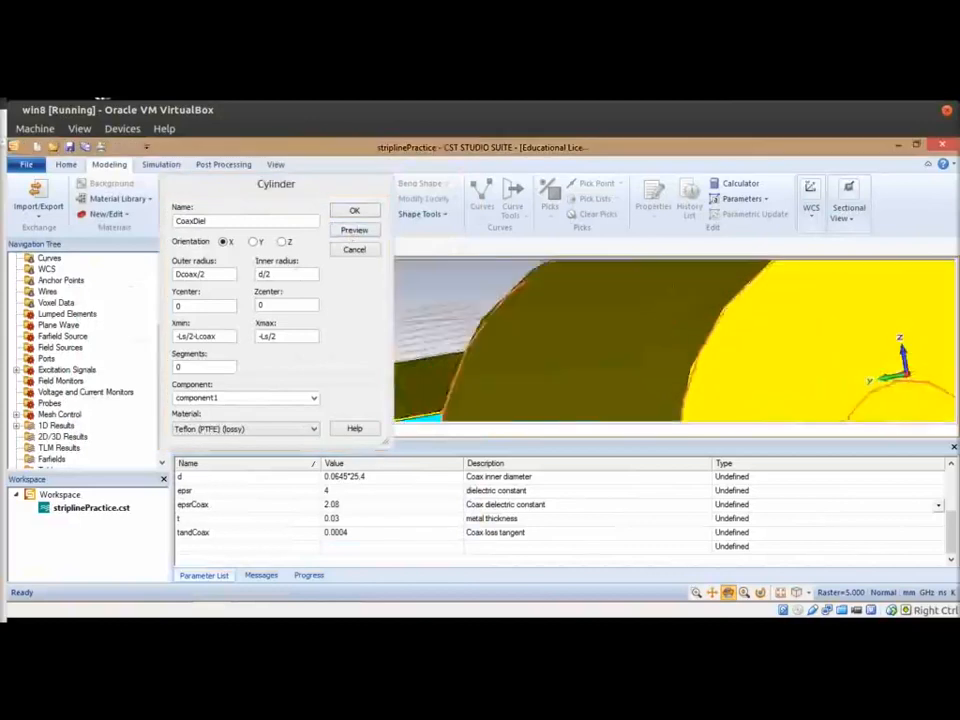
scroll(786, 332, "up", 3)
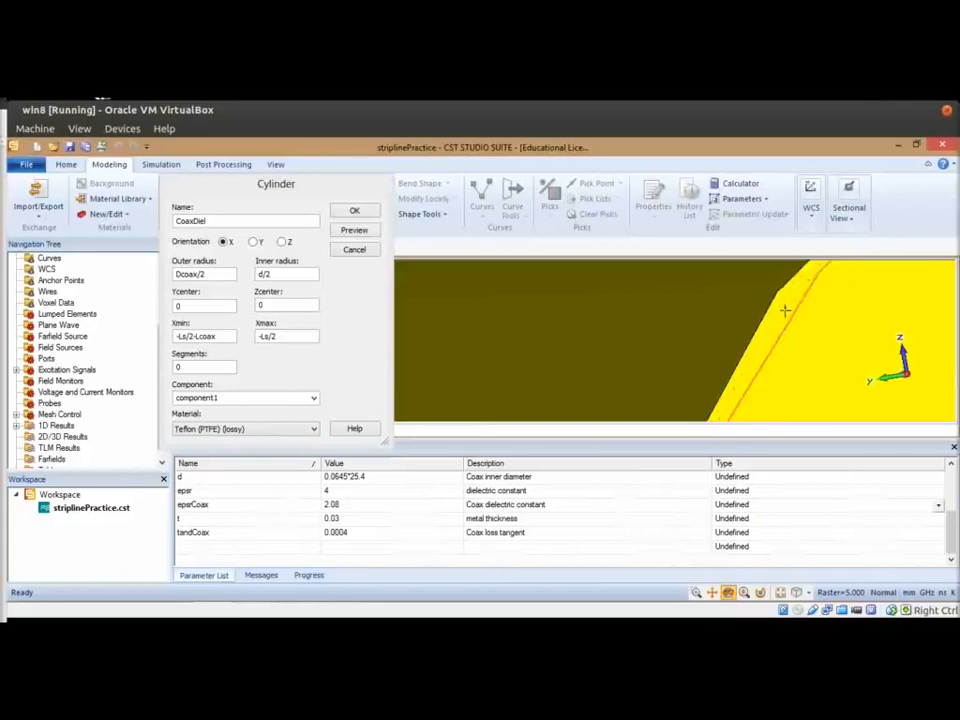
scroll(770, 330, "down", 2)
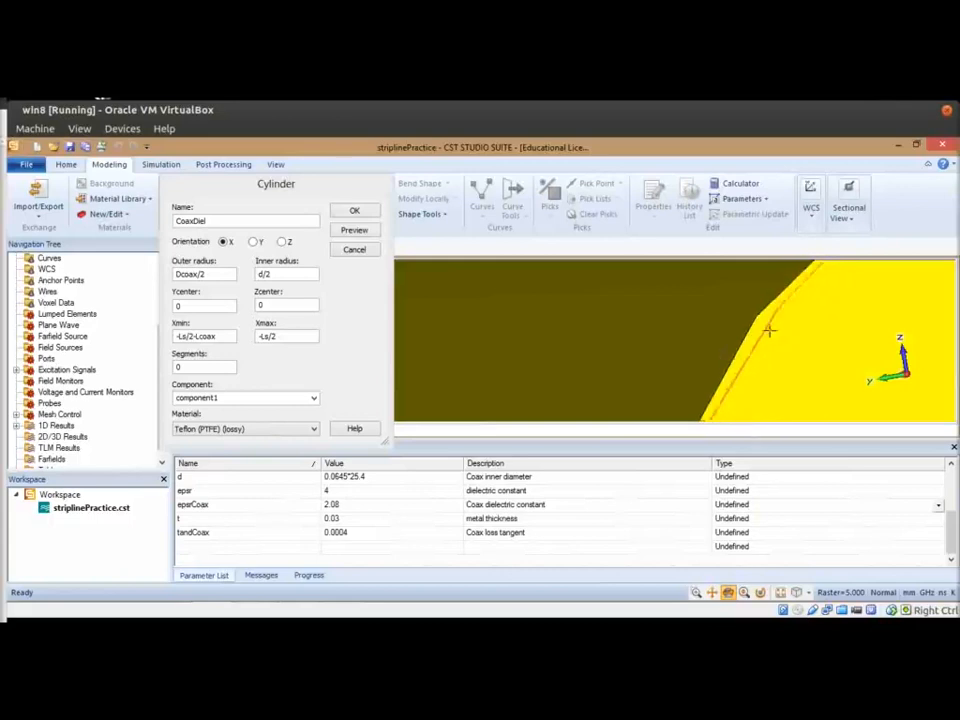
scroll(801, 334, "down", 4)
scroll(836, 321, "up", 2)
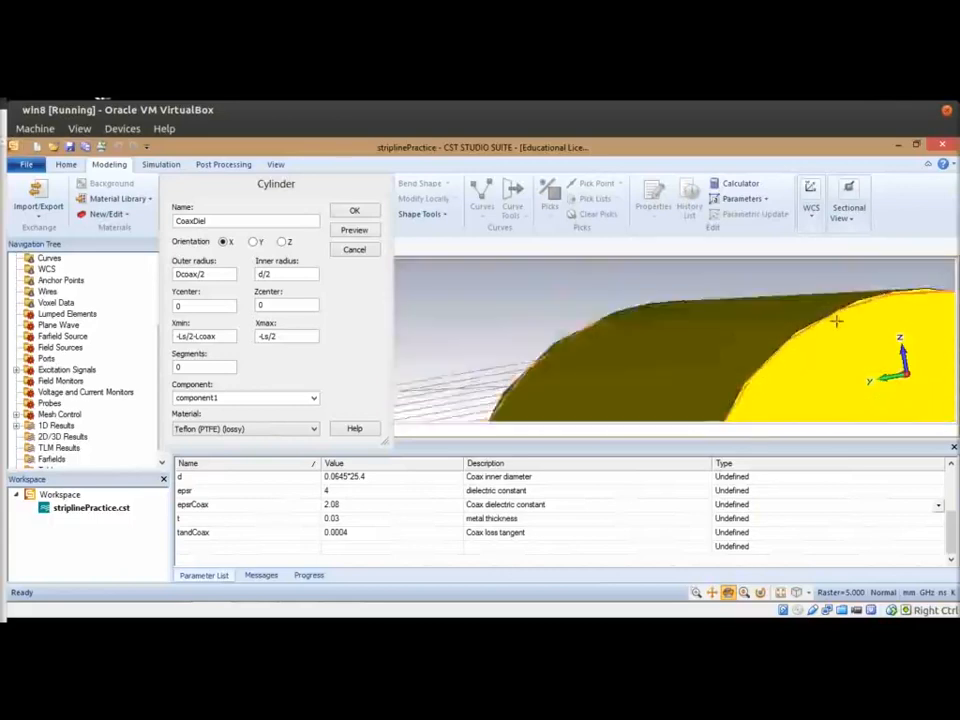
scroll(836, 321, "up", 3)
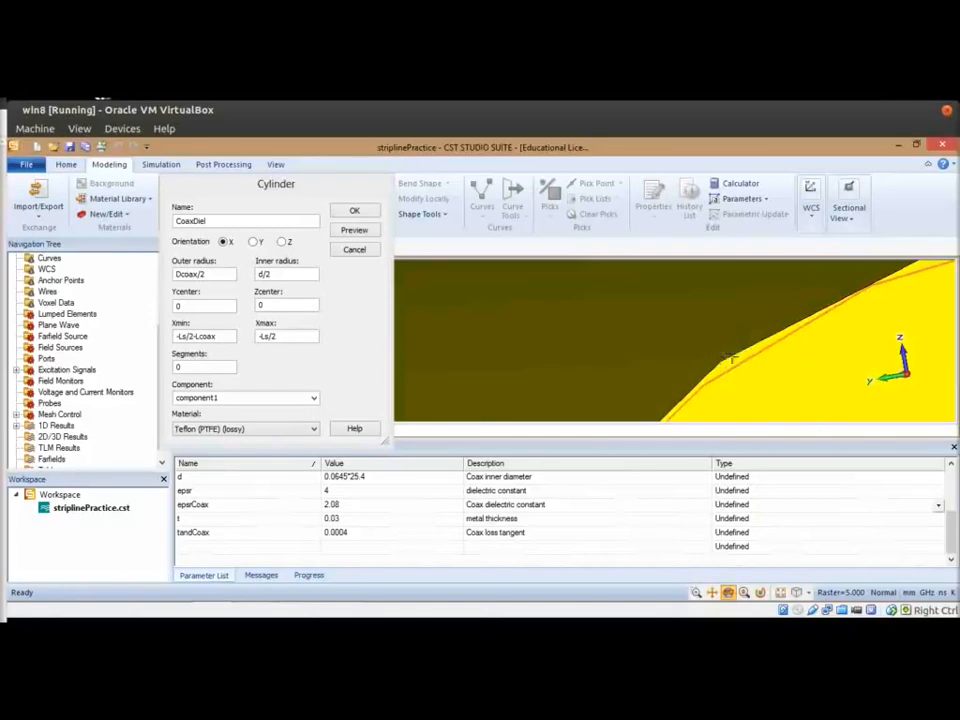
scroll(740, 365, "down", 6)
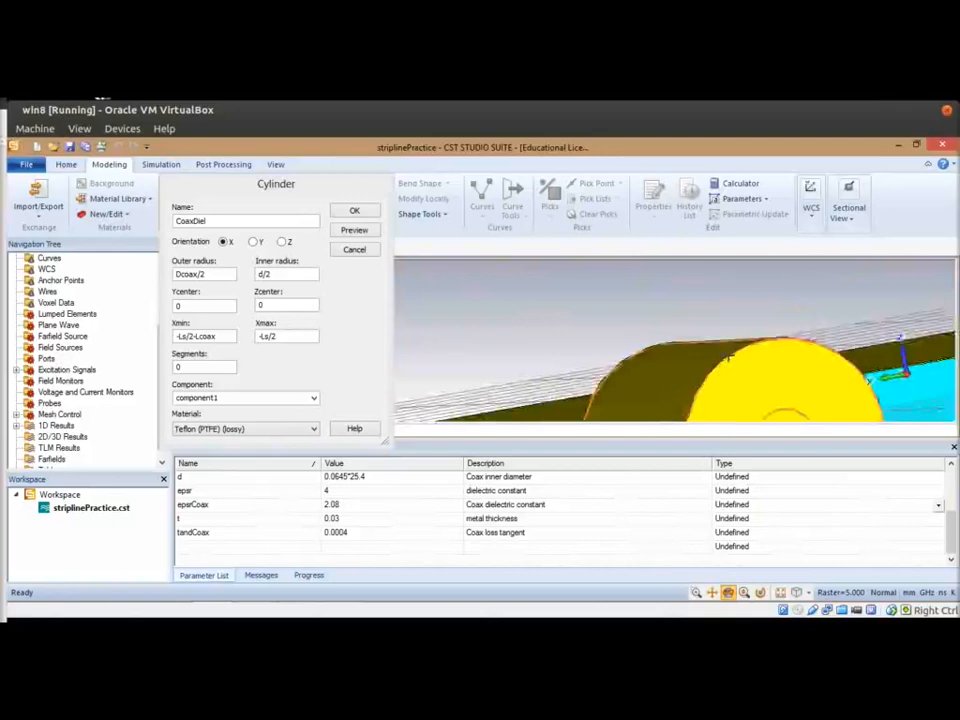
scroll(746, 375, "up", 4)
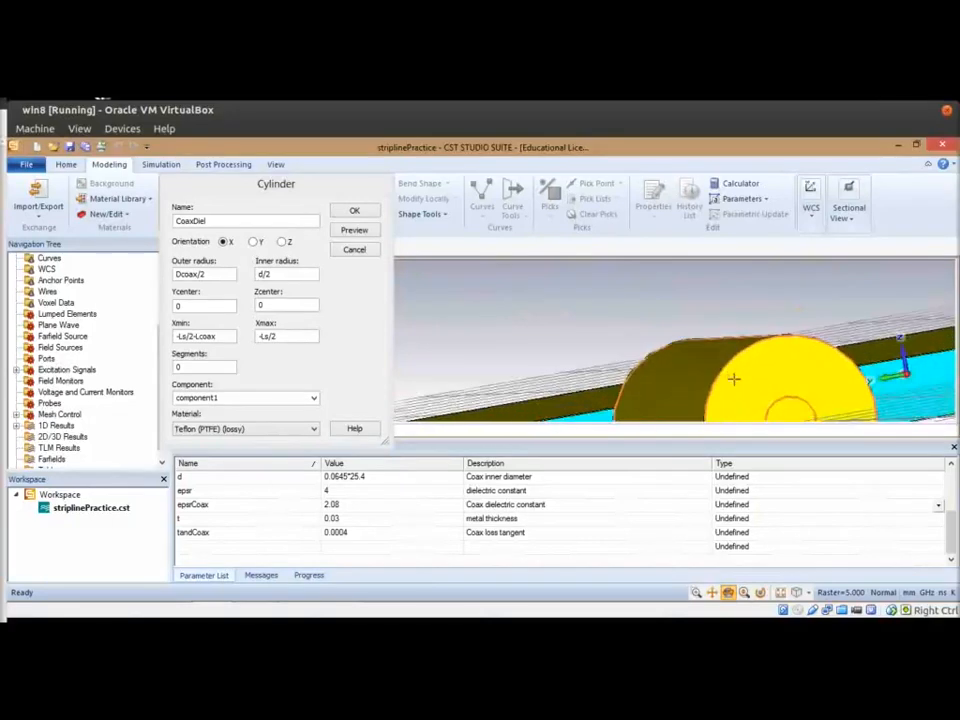
- Create the CoaxDiel cylinder in component1 and resolve its intersection with the copper Coax shape using Insert highlighted shape
mouse_move(276, 184)
left_mouse_down()
mouse_move(270, 215)
mouse_move(267, 205)
left_mouse_up()
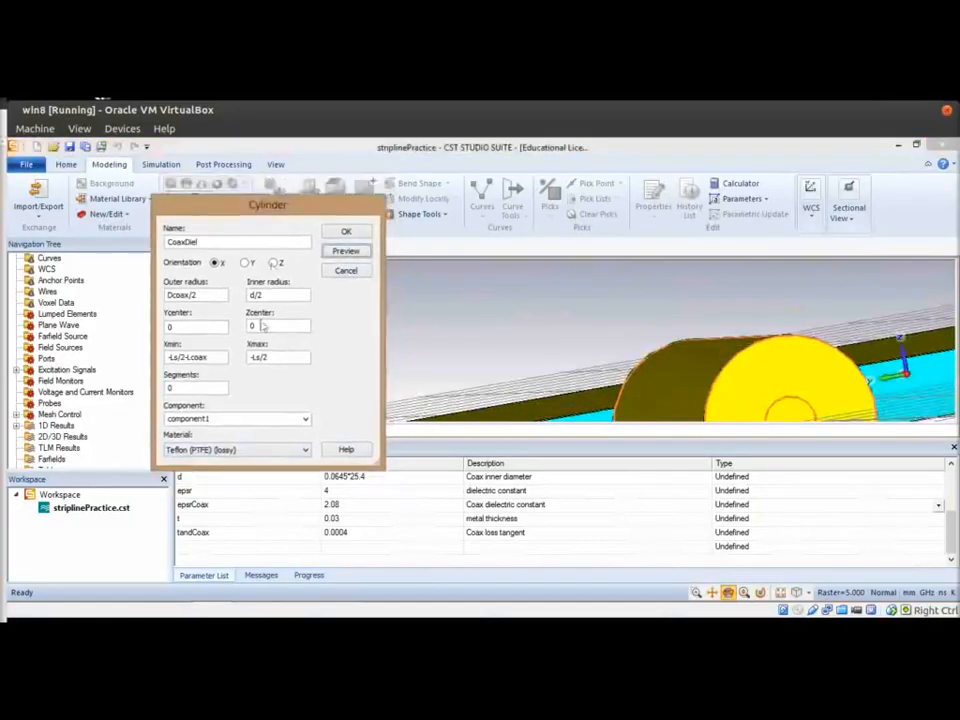
left_click(347, 232)
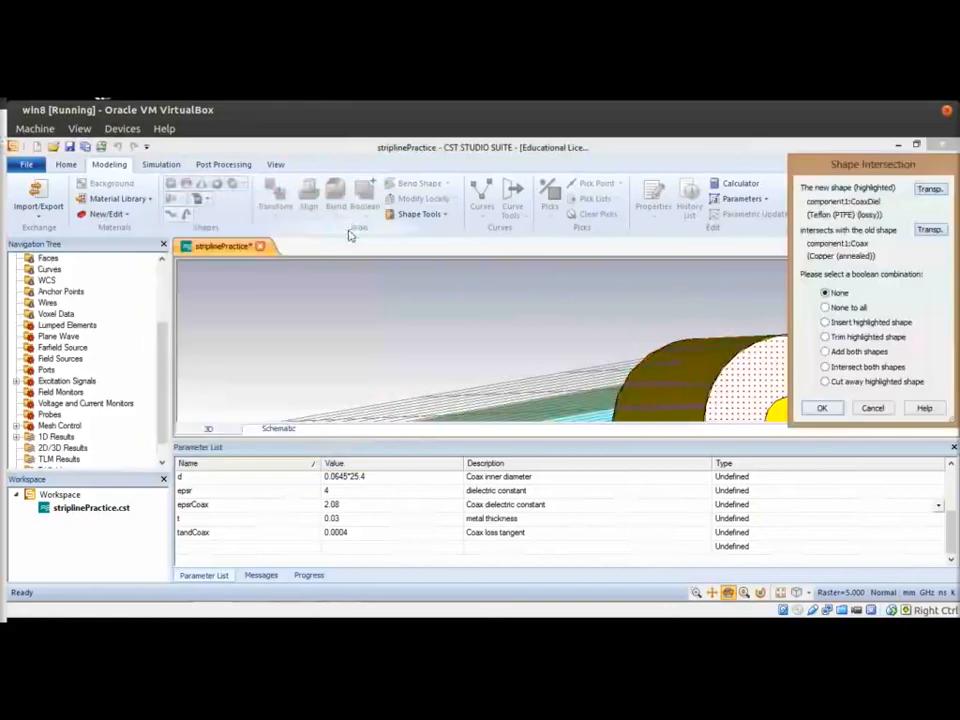
left_click(824, 322)
left_click(821, 407)
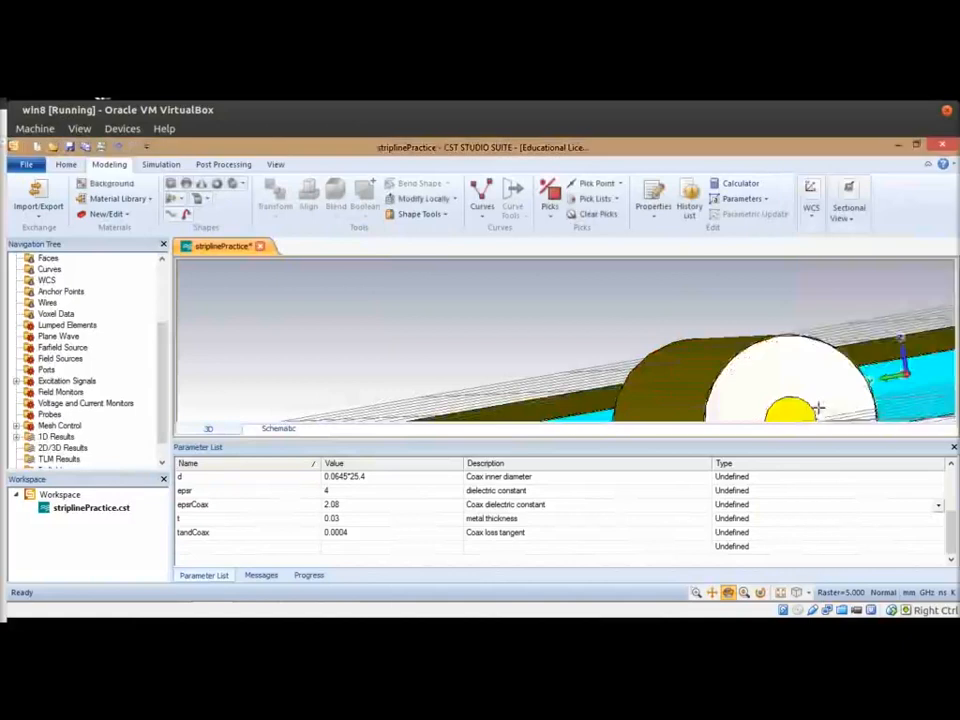
left_click_drag(484, 317, 500, 362)
scroll(638, 345, "down", 5)
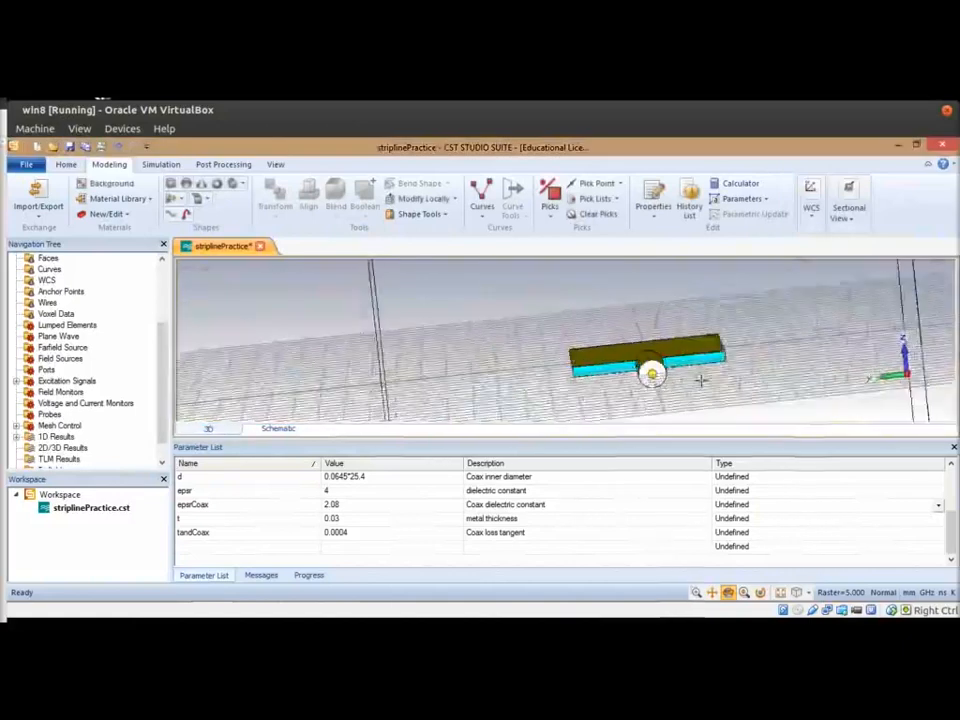
- Examine how the Teflon dielectric fits inside the copper coax at its end face and how the coax meets the stripline
scroll(617, 400, "up", 8)
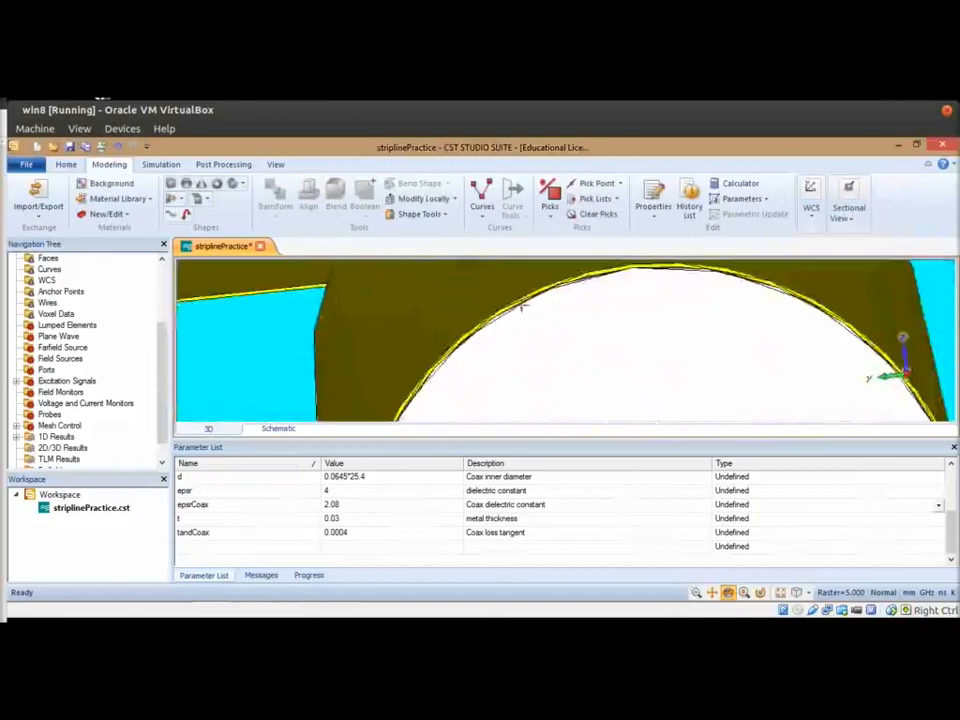
scroll(649, 330, "up", 3)
scroll(626, 336, "down", 8)
left_click_drag(628, 360, 688, 340)
scroll(358, 321, "down", 5)
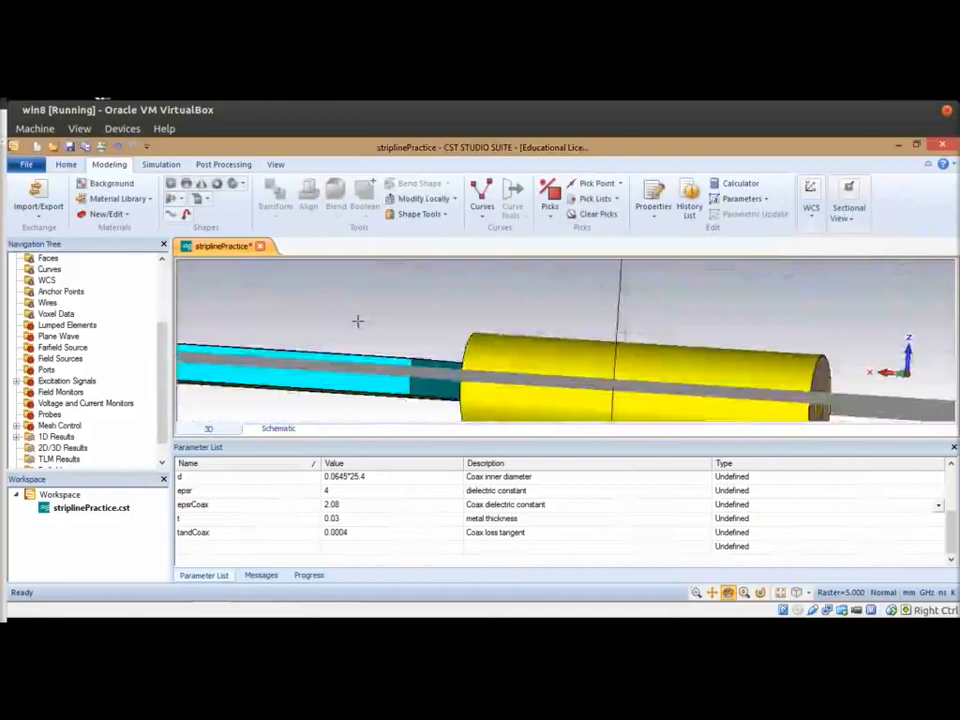
left_click_drag(232, 375, 203, 416)
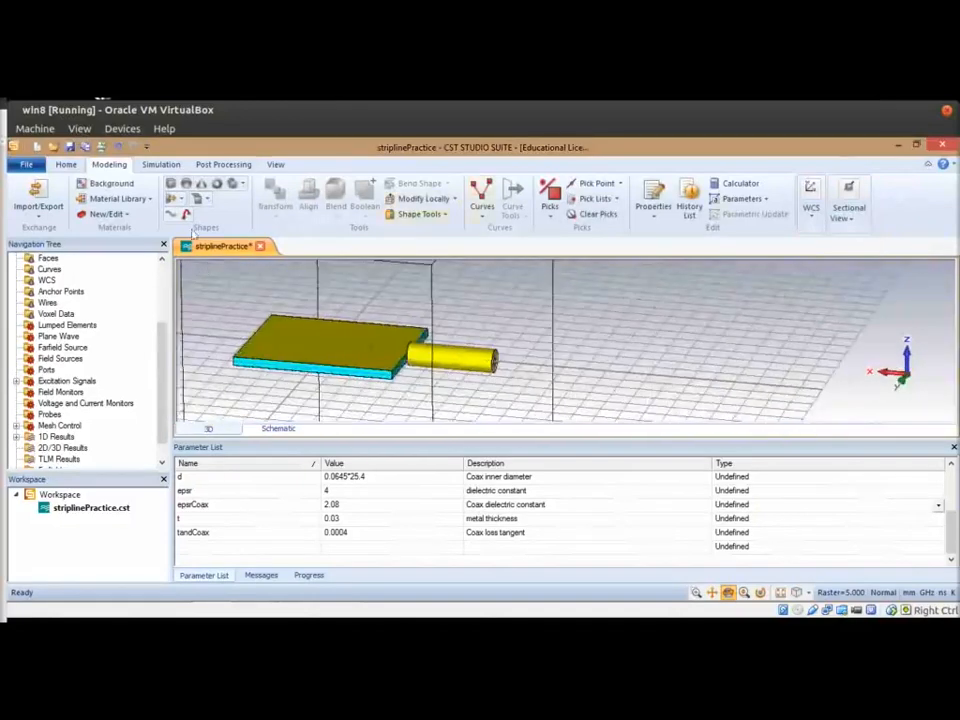
- Check the materials of the Coax and CoaxDiel shapes in component1 and compare the two shapes in the model
scroll(168, 372, "up", 3)
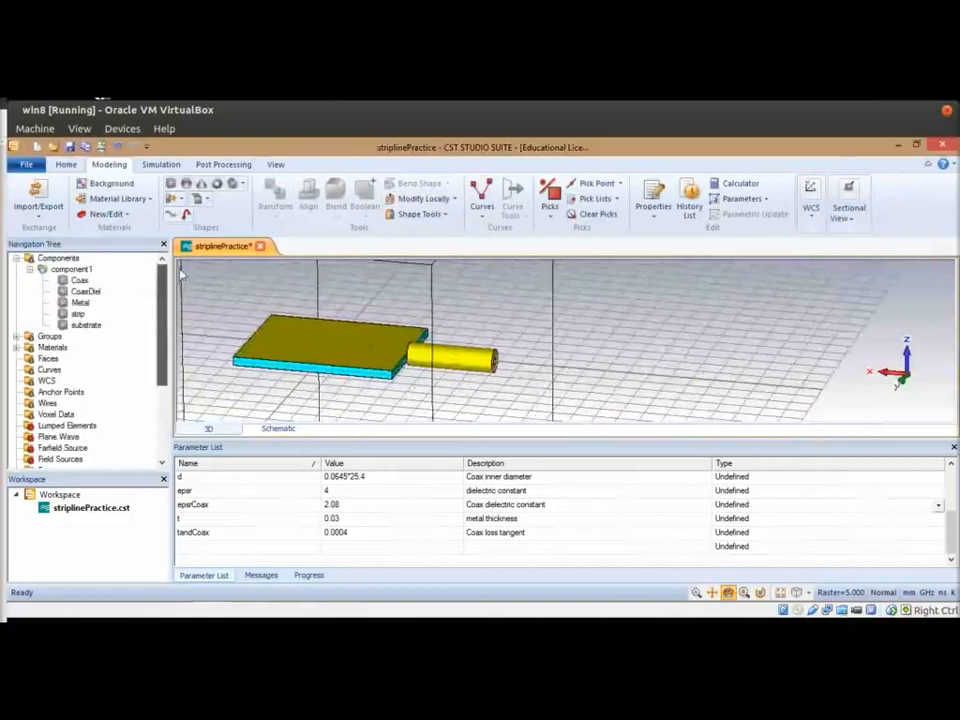
left_click(77, 288)
left_click(79, 281)
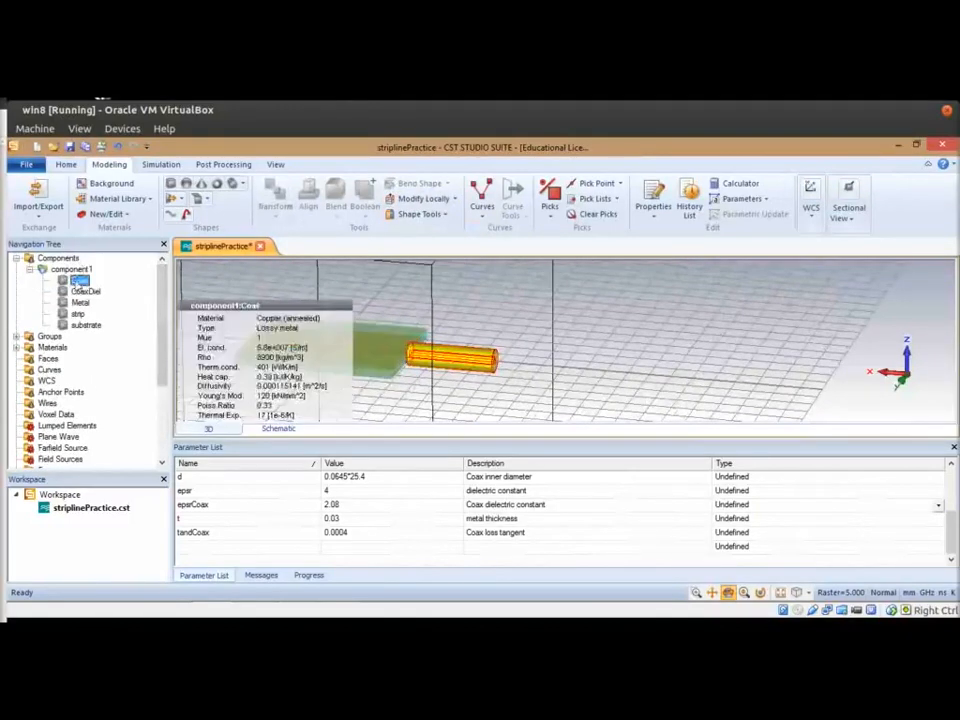
left_click(80, 292)
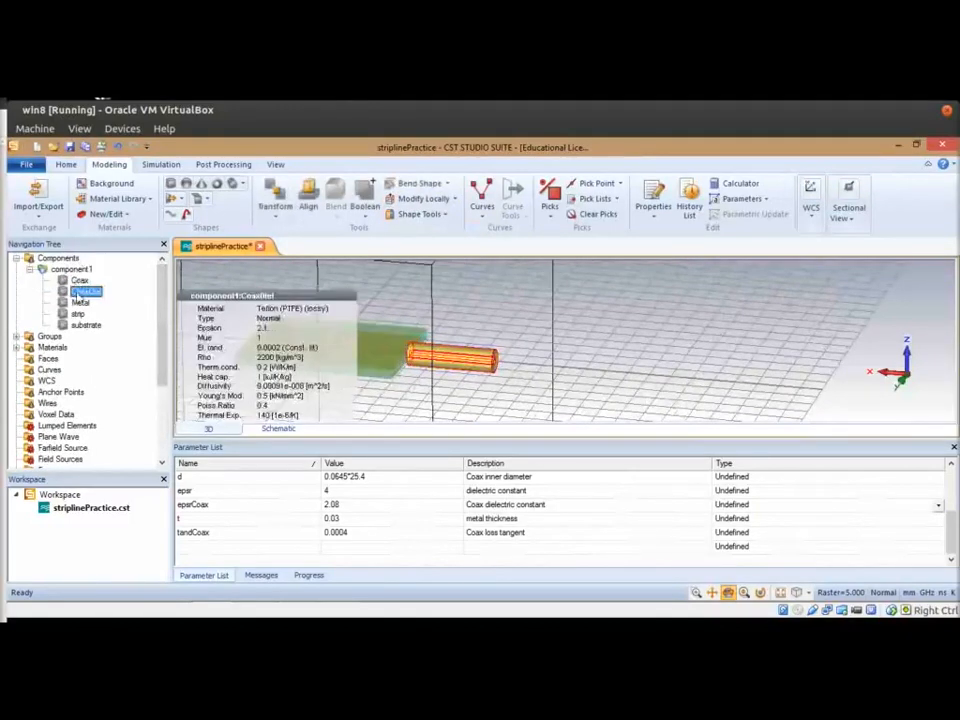
left_click(80, 282)
left_click(81, 292)
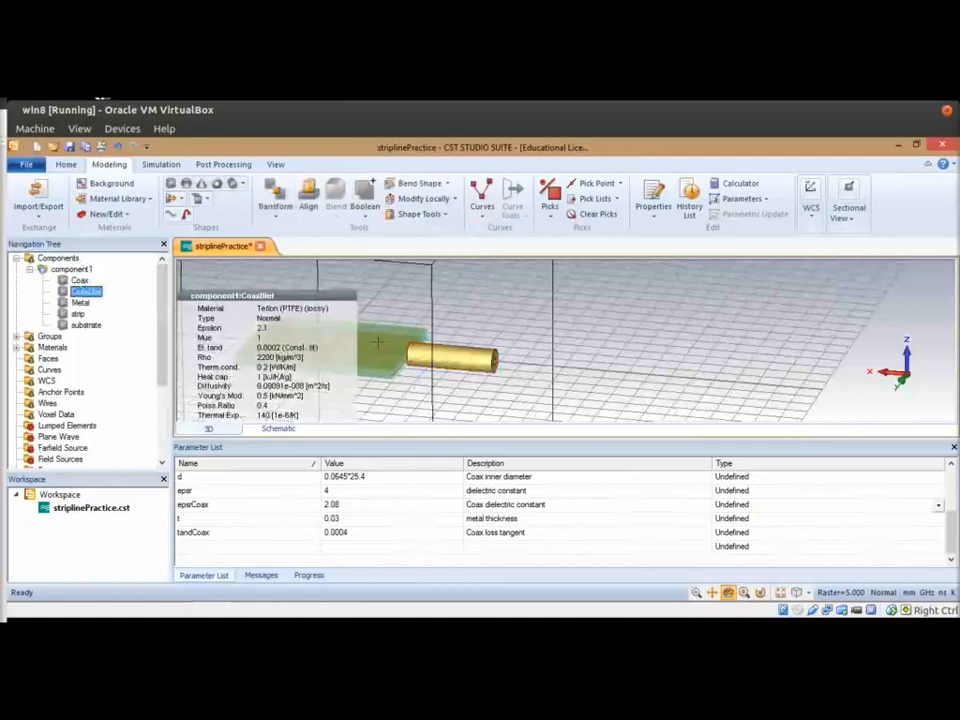
middle_click_drag(378, 342, 611, 339)
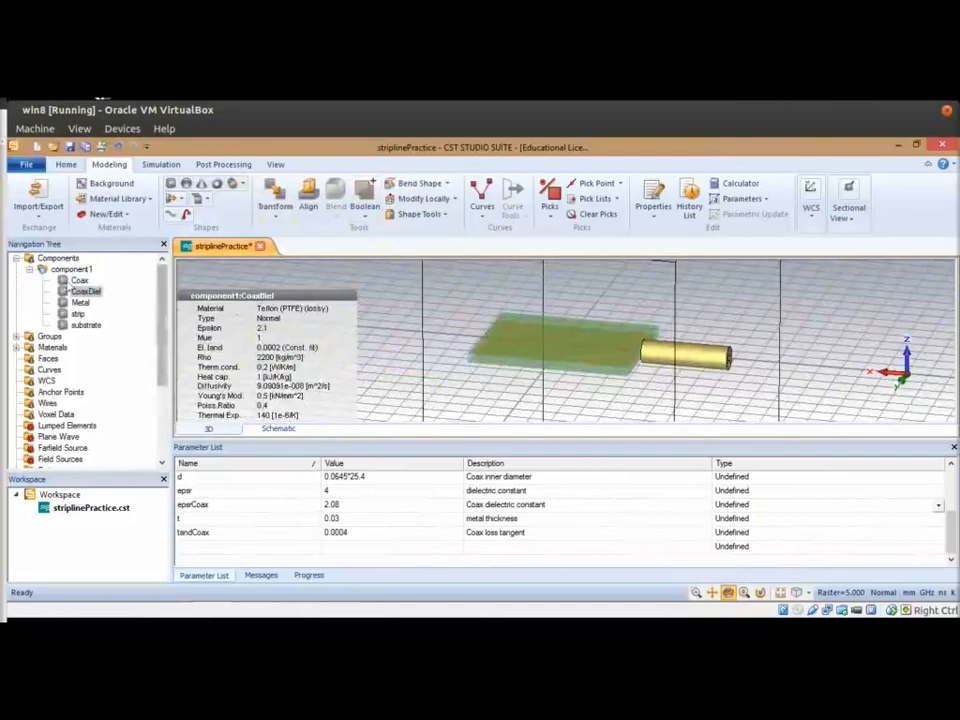
- Set up a mirror transform of the Coax and CoaxDiel shapes with Copy enabled
left_click(83, 282)
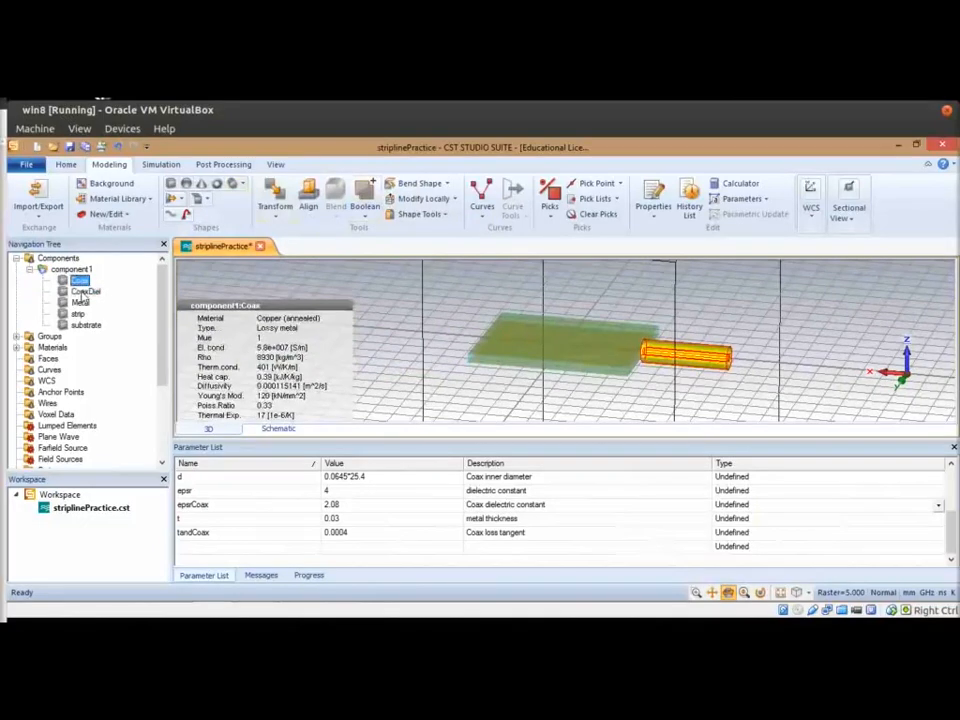
left_click(83, 292)
left_click(81, 281)
right_click(64, 296)
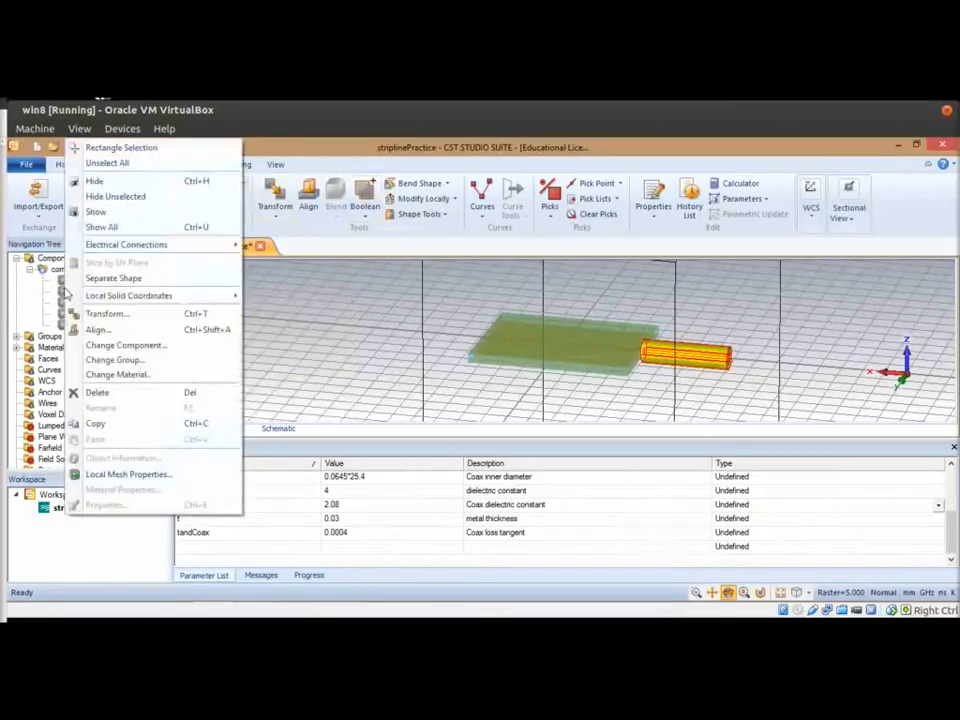
left_click(102, 314)
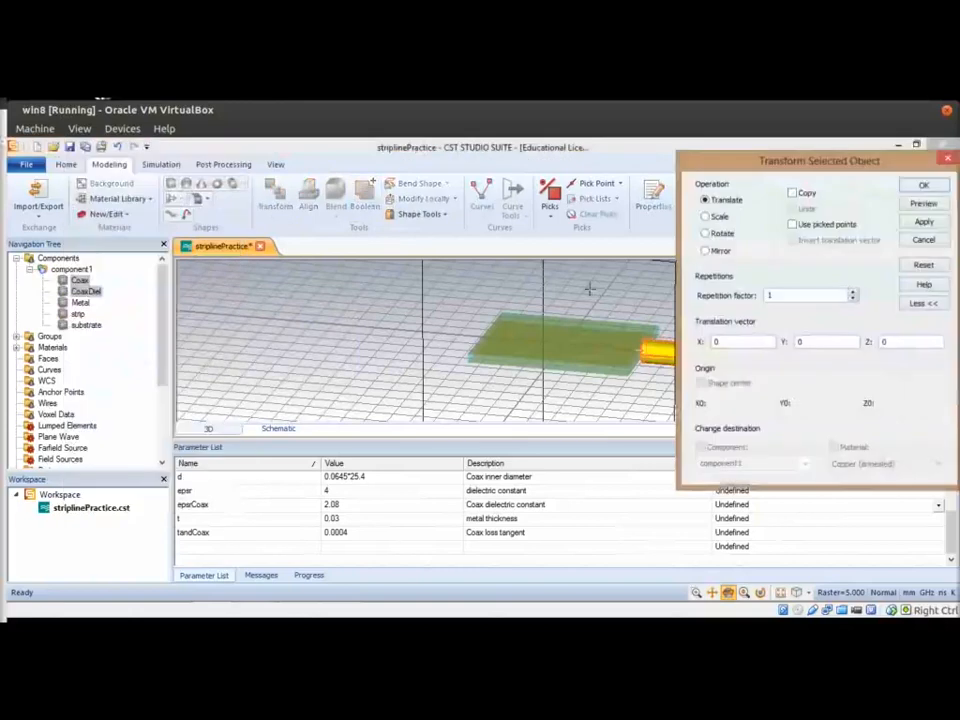
left_click(792, 193)
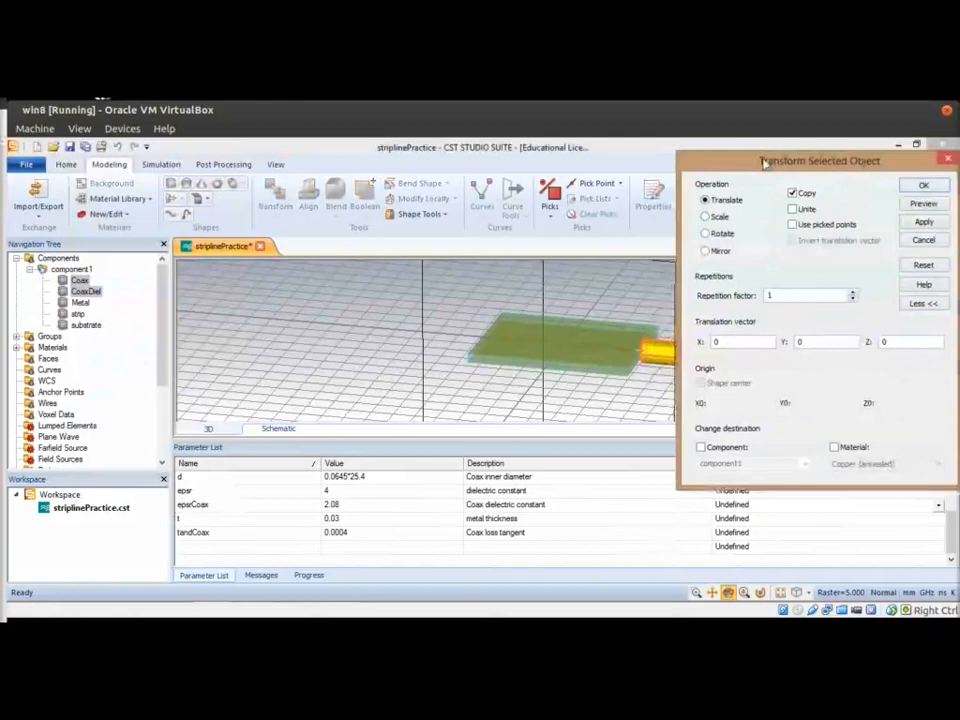
left_click_drag(765, 160, 737, 180)
left_click(677, 271)
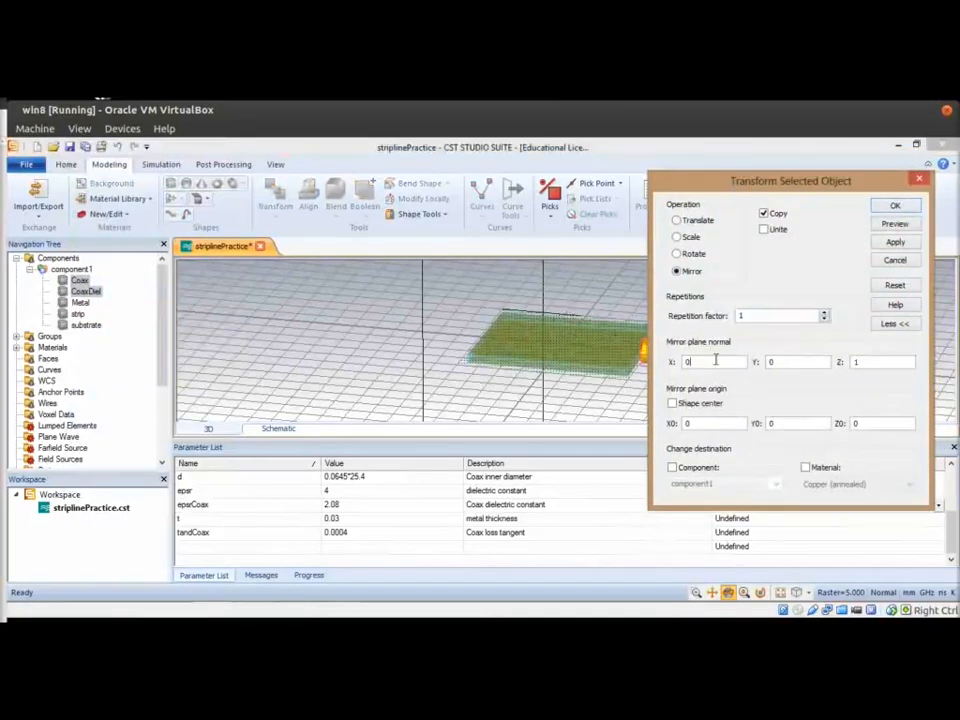
- Set the mirror plane normal to X 1, Y 0, Z 0 with its origin at 0, 0, 0, preview it and create the mirrored coax
type("1")
left_click_drag(881, 363, 826, 361)
left_click(810, 363)
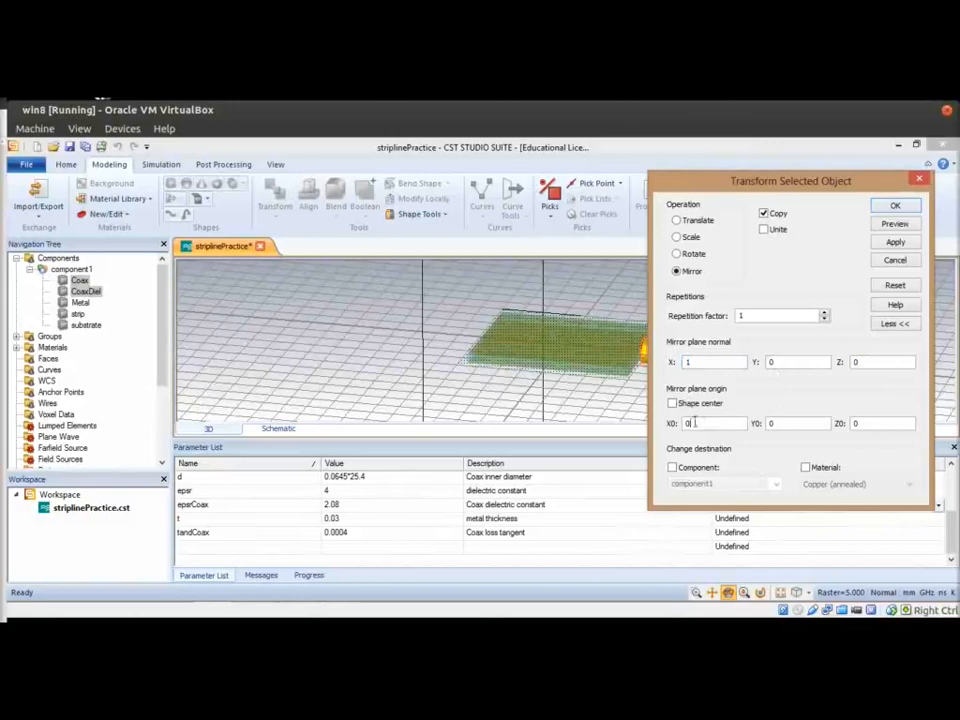
left_click_drag(776, 182, 261, 241)
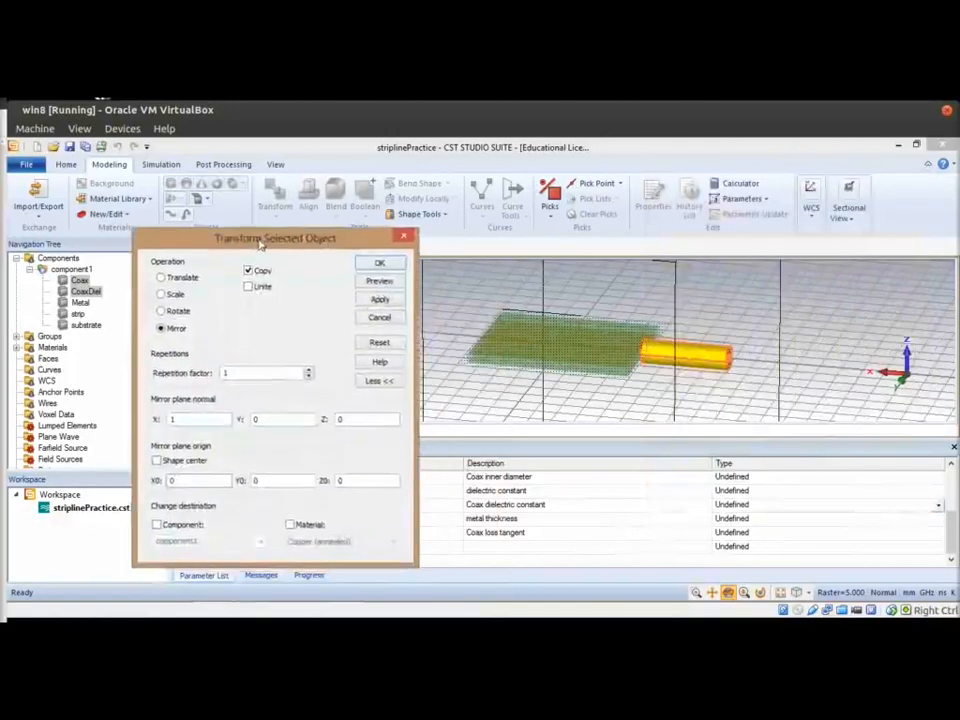
left_click(379, 286)
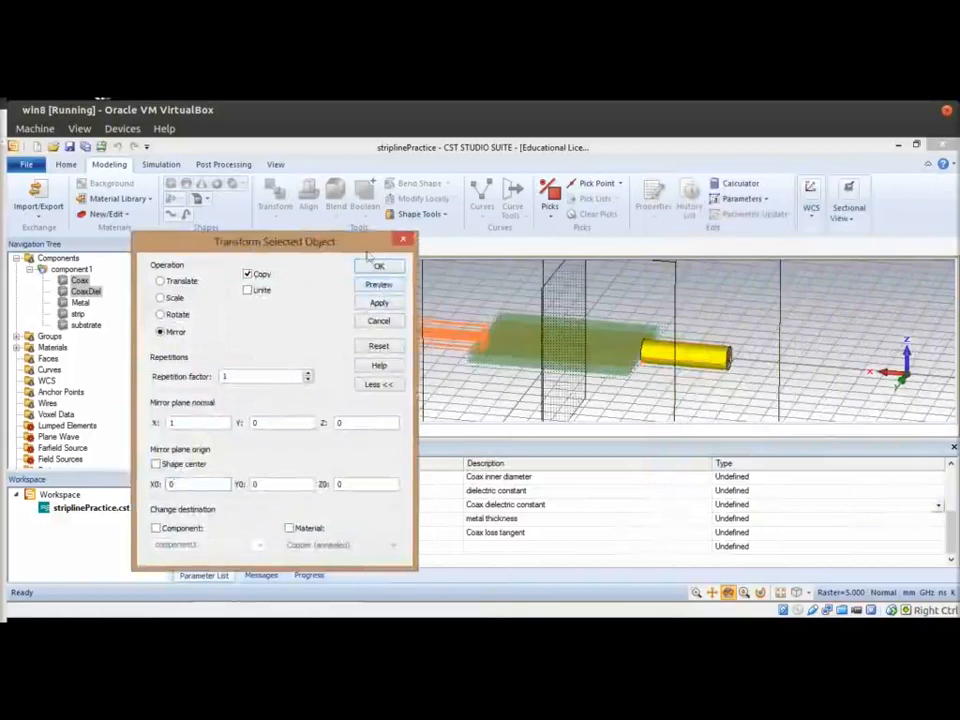
left_click_drag(322, 243, 852, 328)
left_click_drag(525, 420, 555, 385)
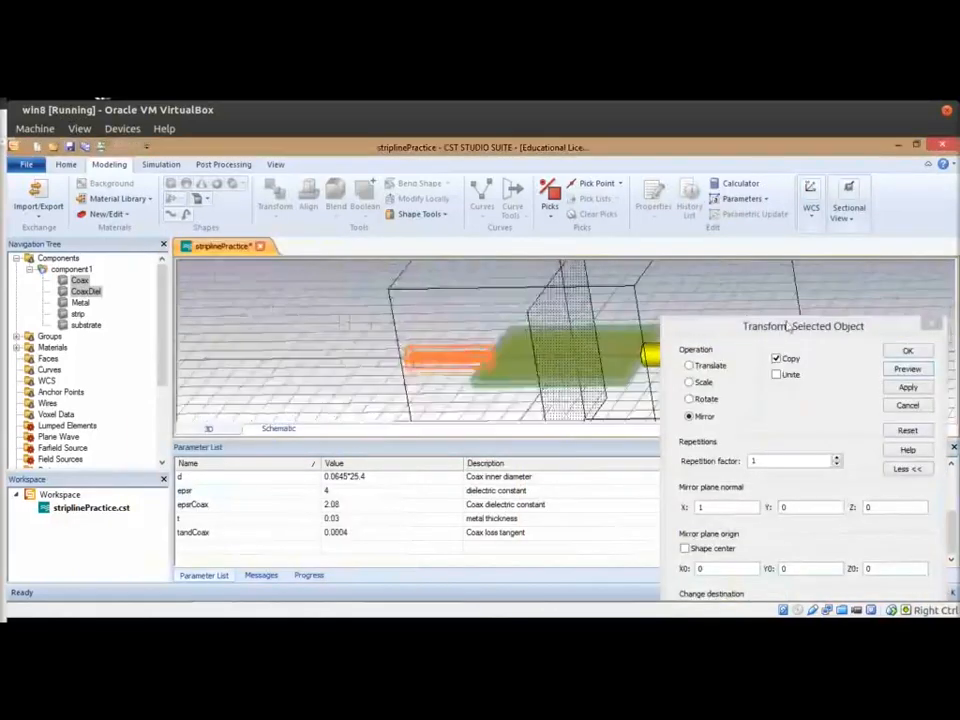
left_click_drag(787, 326, 321, 227)
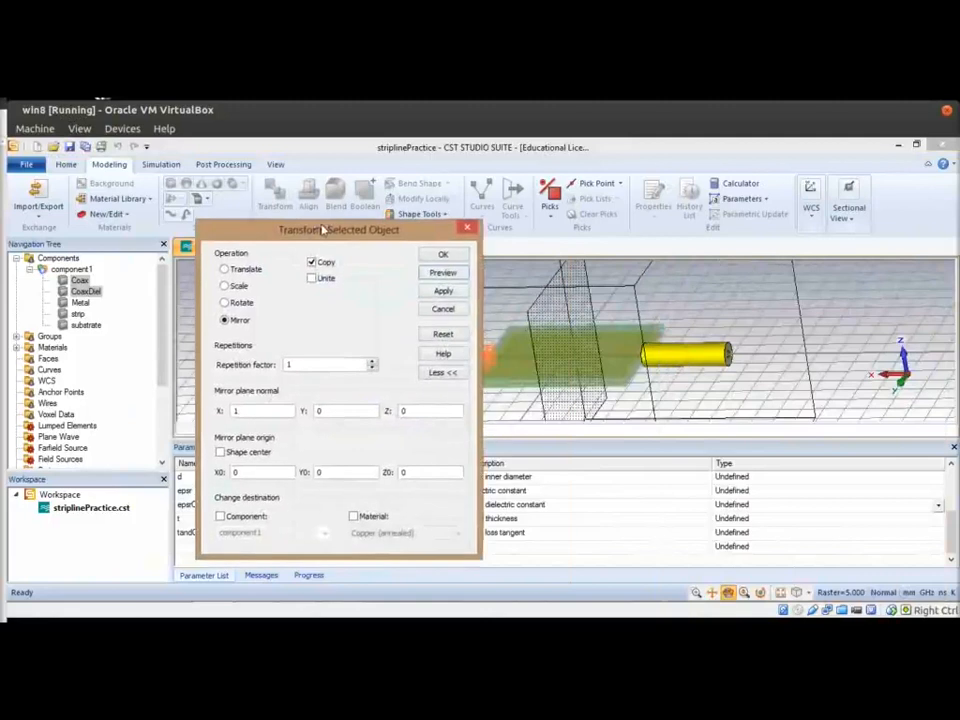
left_click(443, 258)
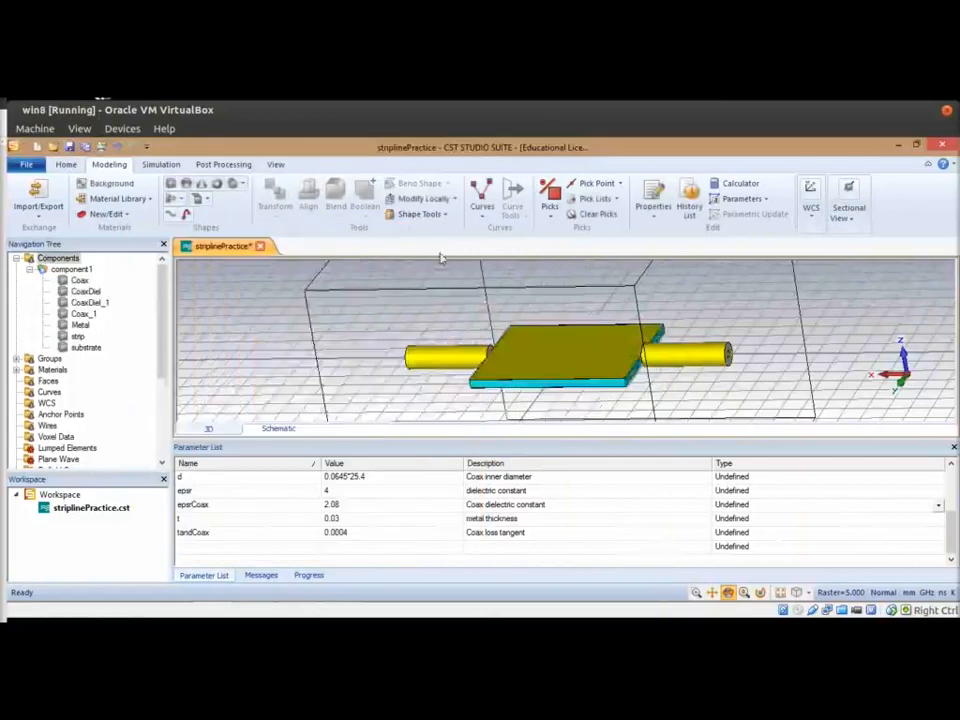
- Start waveguide port 1 normal to X with positive orientation and free coordinates, setting Ymin to -Dcoax/2-t and Ymax to Dcoax/2+t
left_click_drag(778, 413, 415, 396)
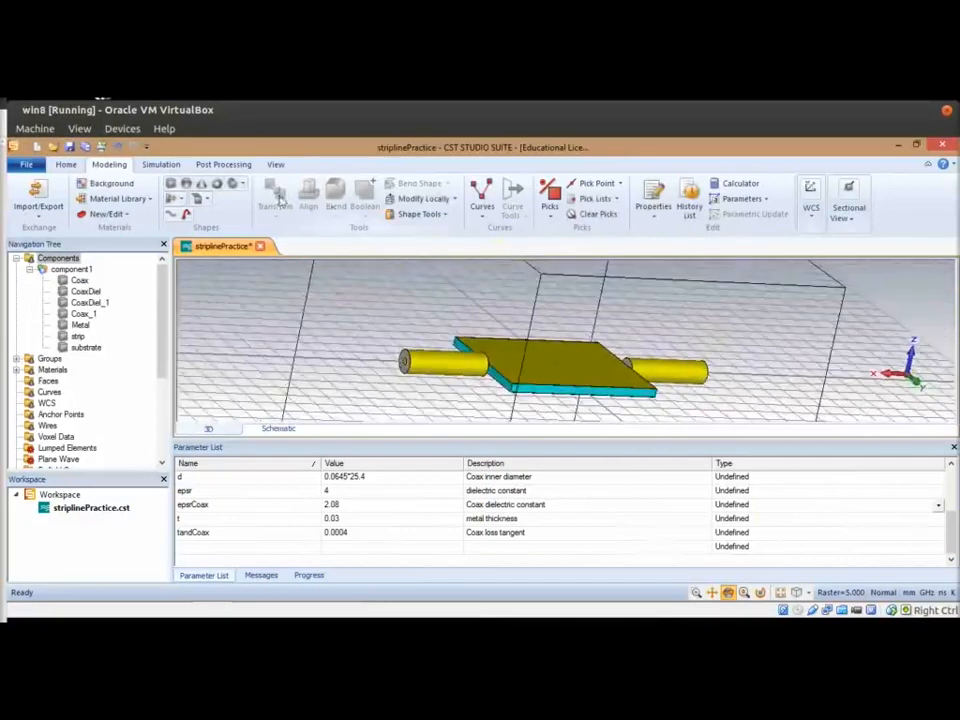
left_click(155, 164)
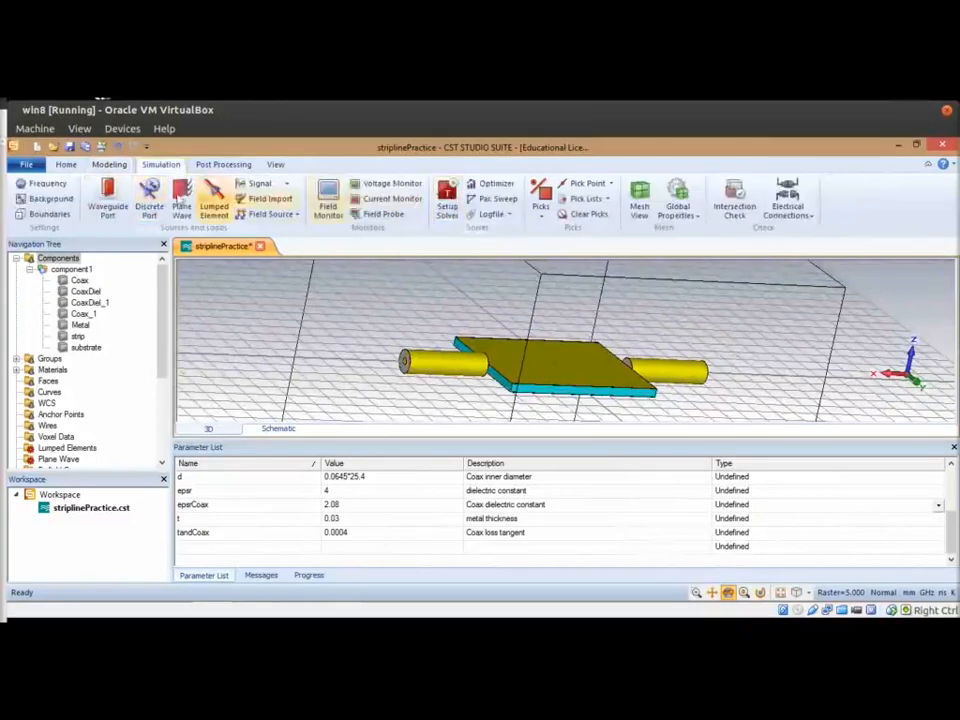
left_click(107, 198)
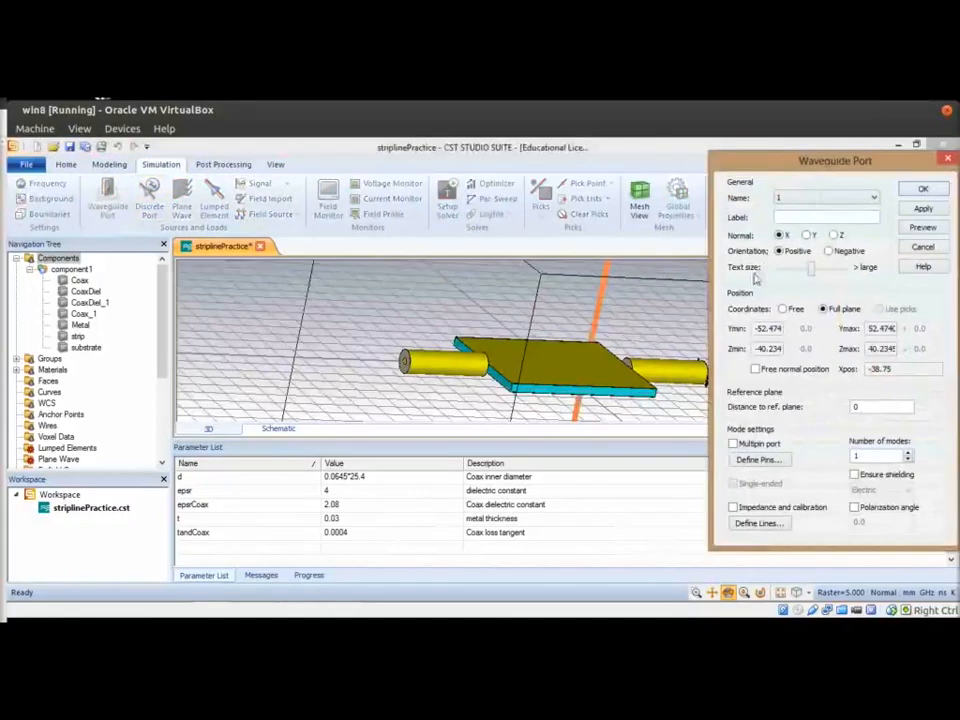
left_click_drag(638, 367, 503, 404)
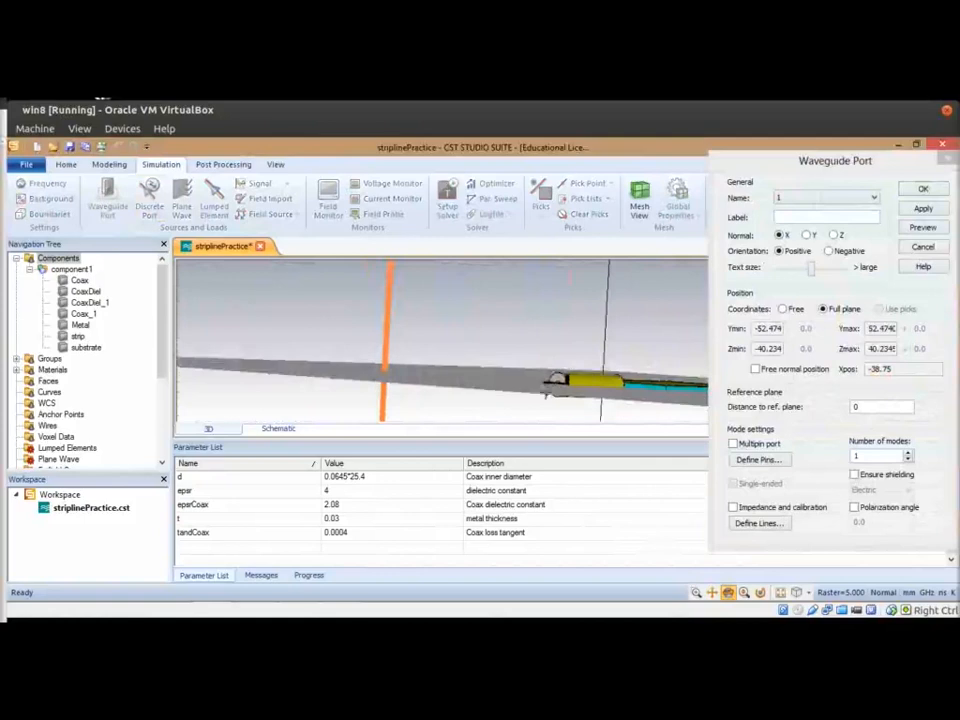
left_click_drag(582, 385, 517, 433)
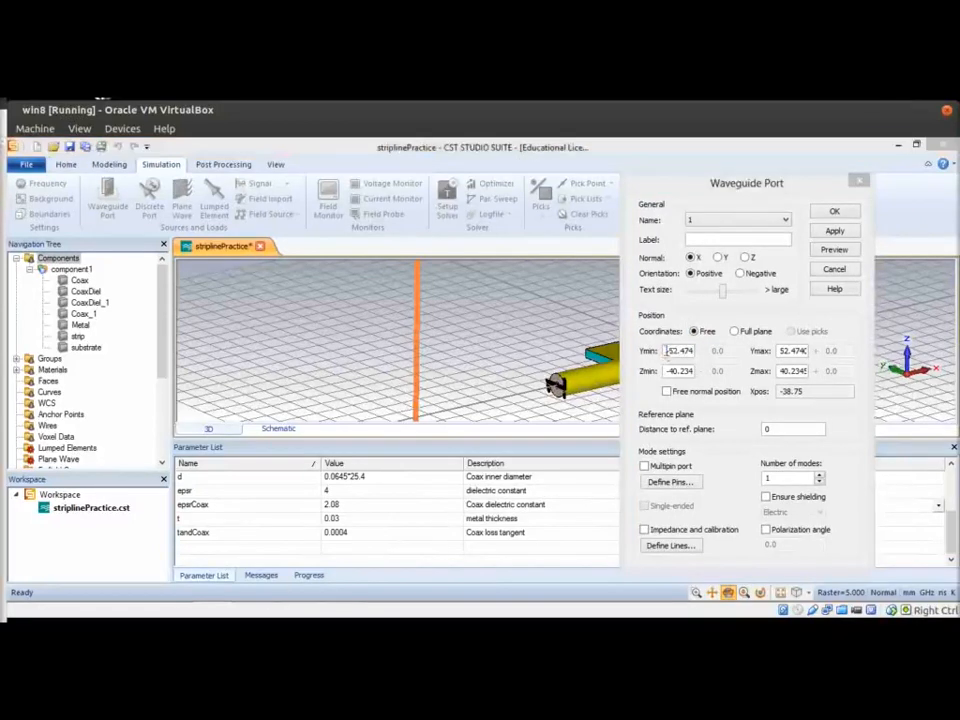
double_click(664, 351)
type("-(")
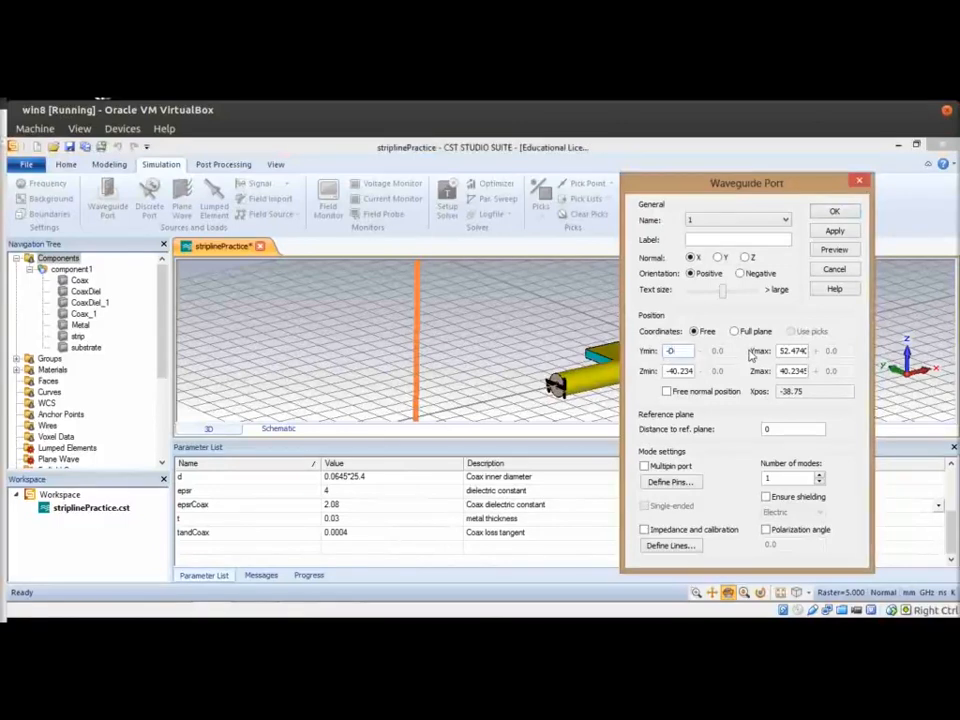
type("Dcoax/2")
key("Tab")
type("D")
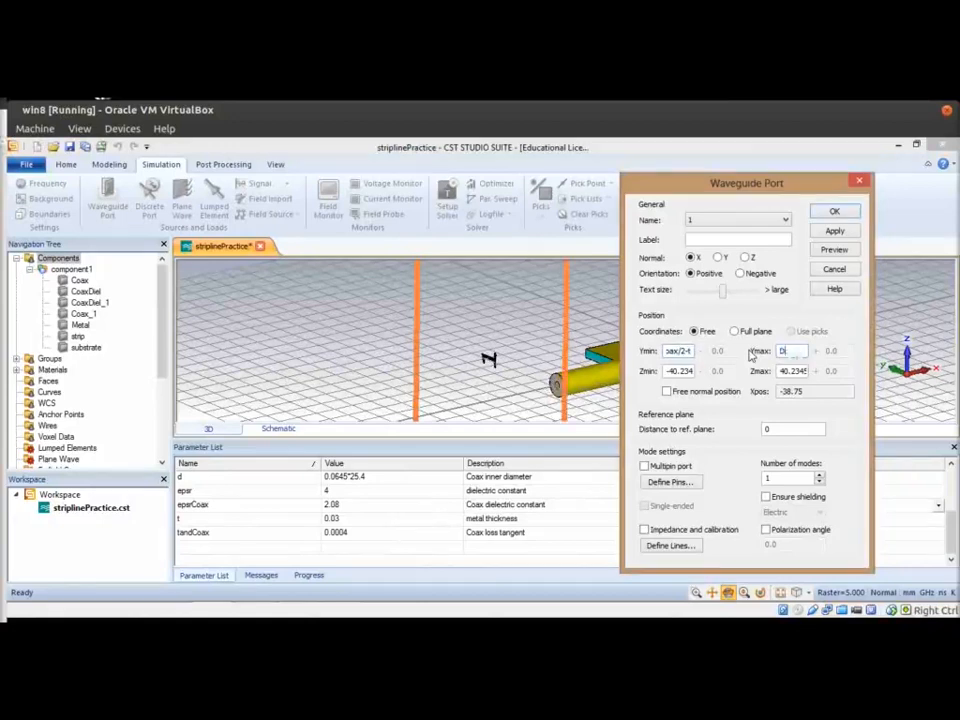
type("coax/2")
type("+t")
- Reuse the Y limits for the port's Z range, setting Zmin to -Dcoax/2-t and Zmax to Dcoax/2+t
left_click(686, 371)
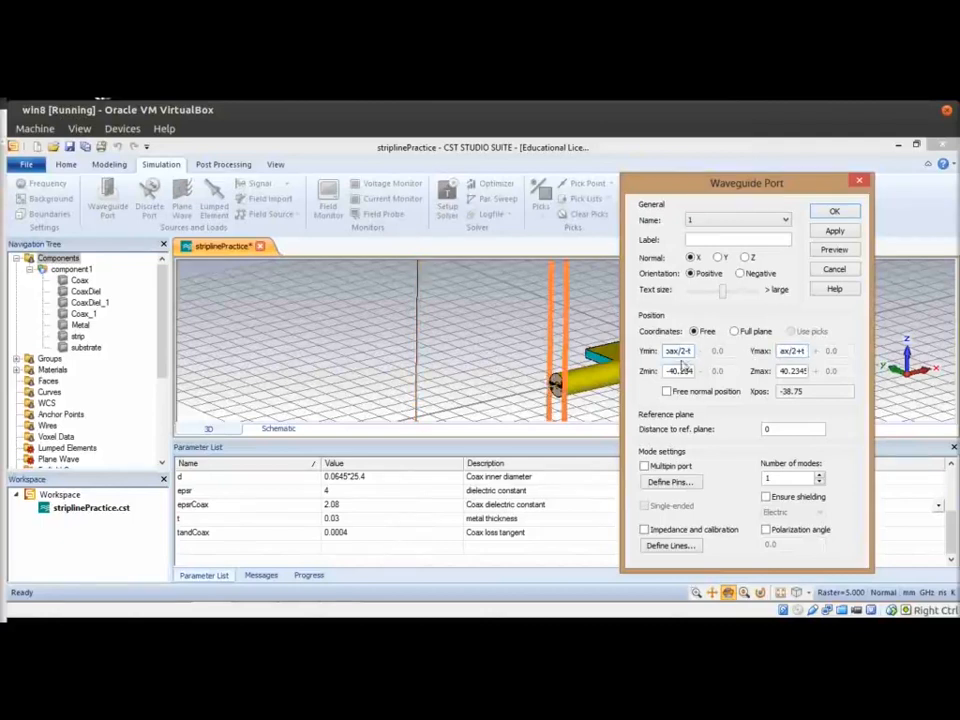
double_click(684, 351)
type("d")
key("ctrl+z")
key("Right")
double_click(679, 370)
key("ctrl+v")
double_click(792, 351)
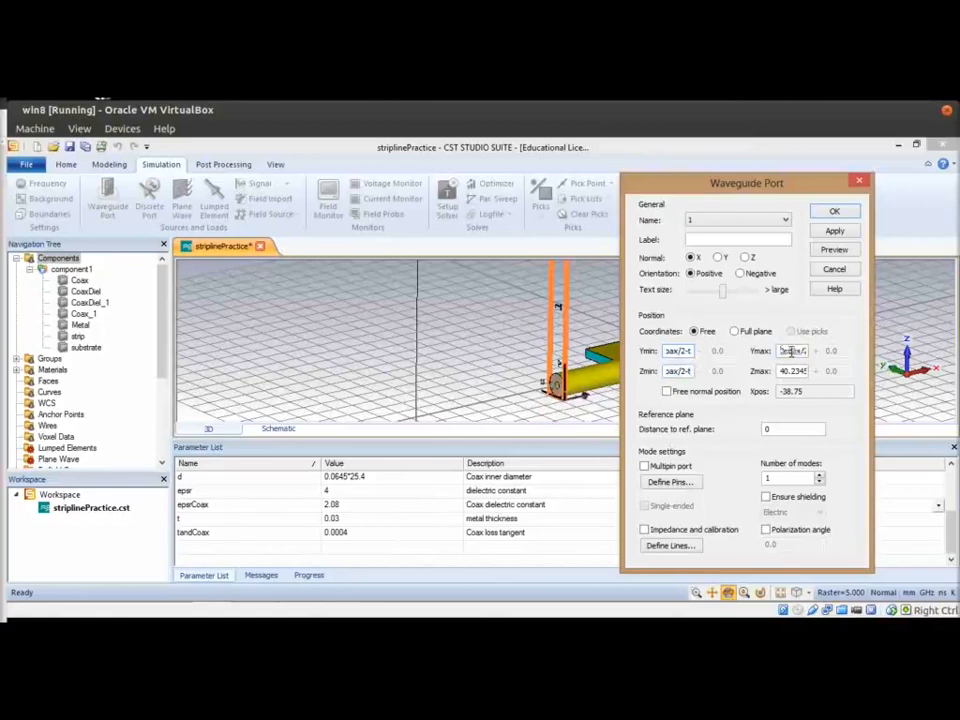
double_click(792, 351)
double_click(792, 371)
type("ax/2+t")
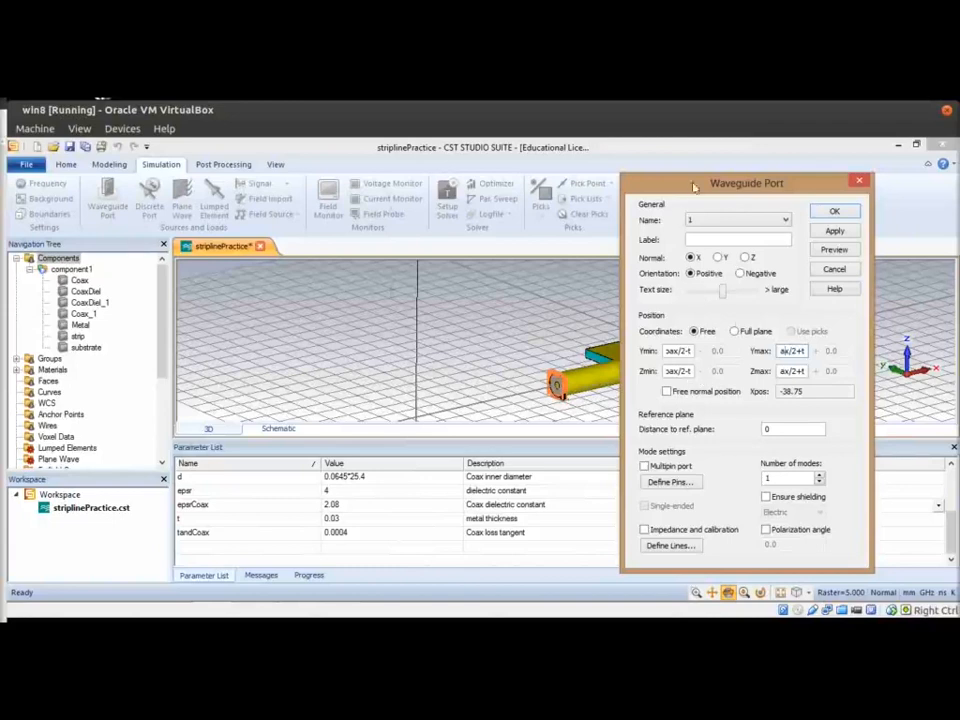
- Set port 1's distance to reference plane to -Lcoax, check the plane where the coax meets the substrate, and create the port
left_click_drag(694, 187, 224, 187)
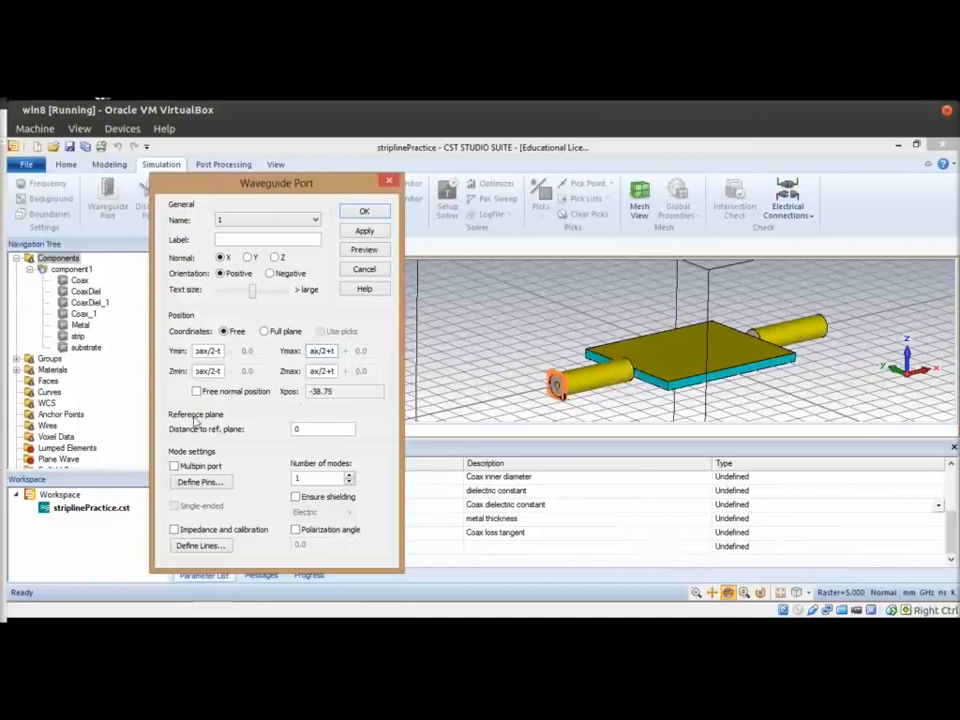
double_click(298, 429)
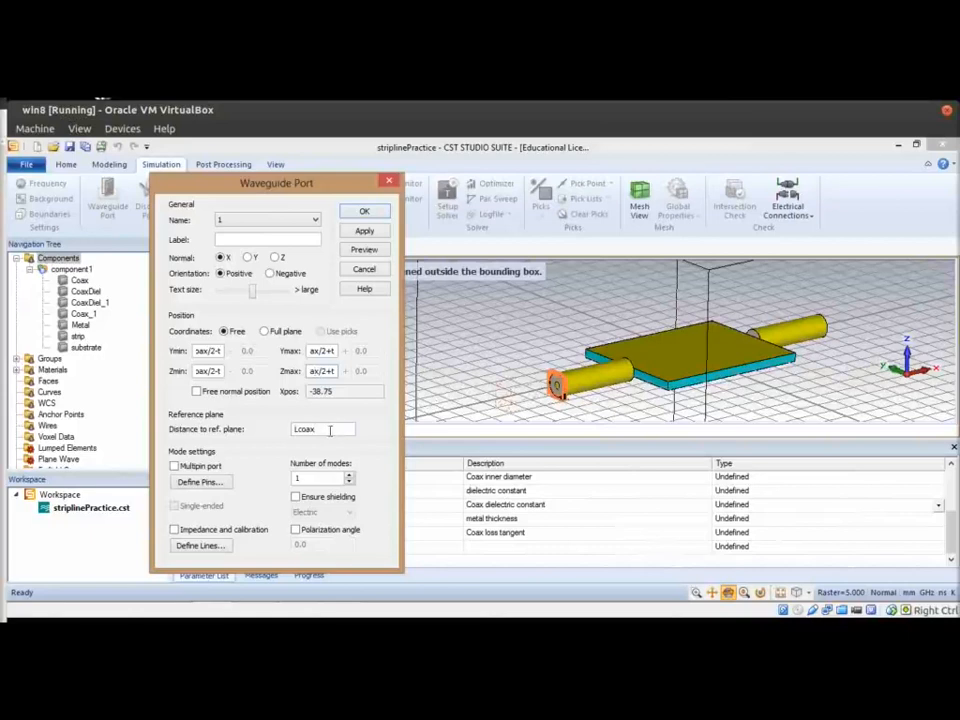
type("-")
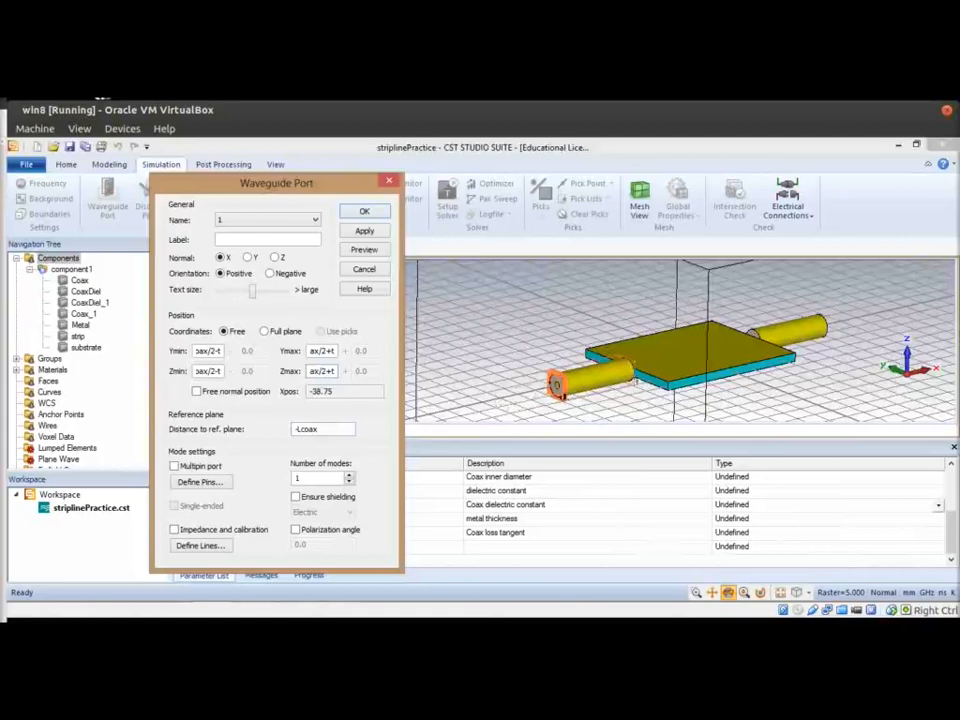
left_click(630, 376)
scroll(600, 372, "up", 5)
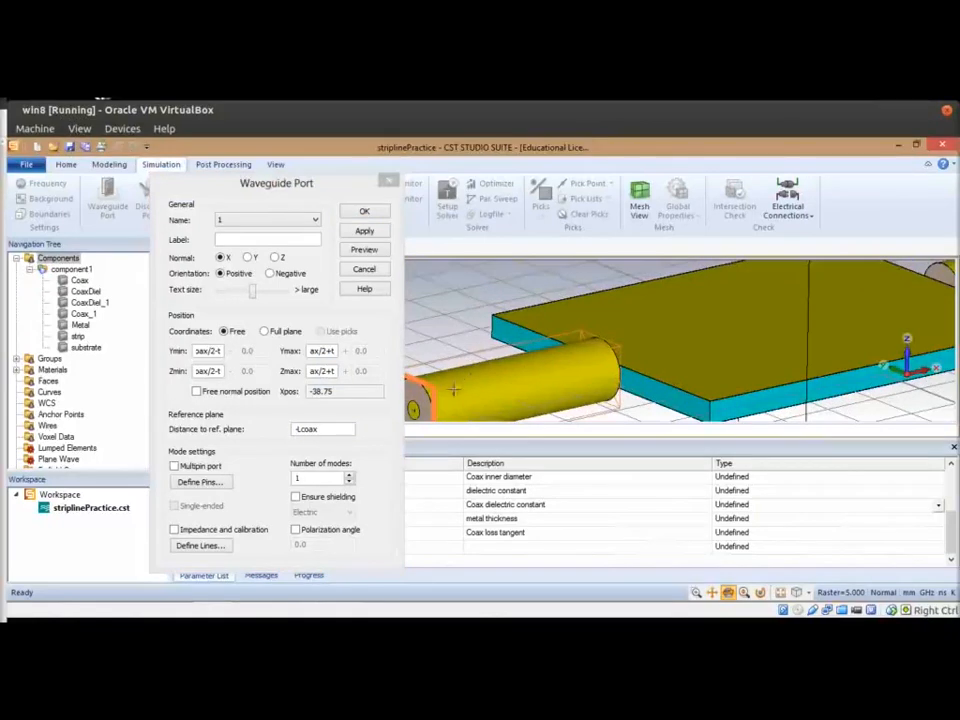
left_click(364, 212)
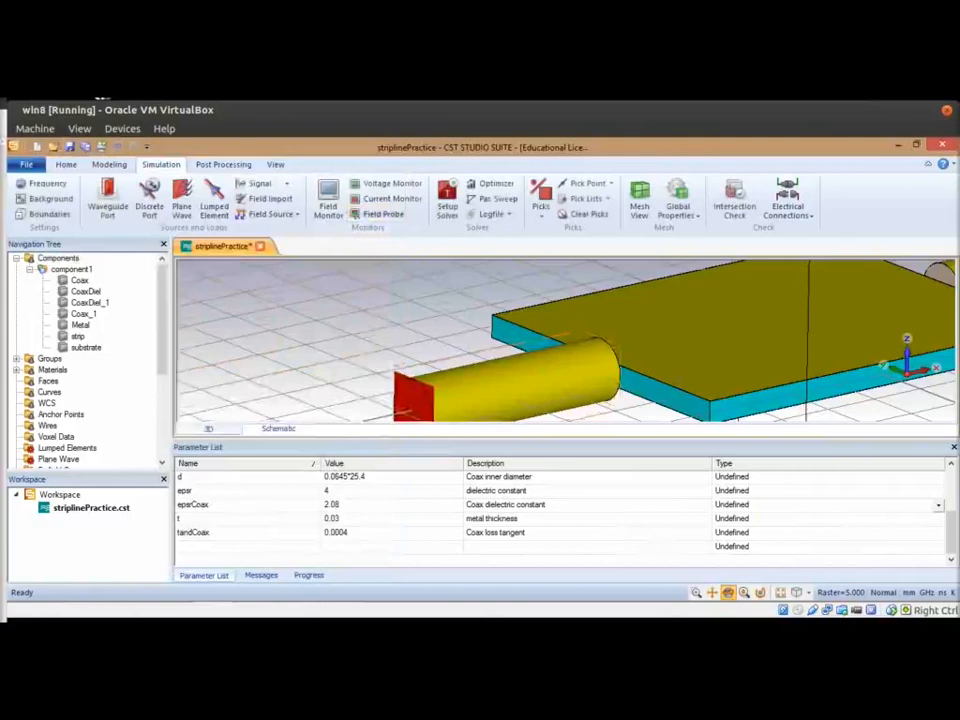
left_click_drag(563, 371, 686, 422)
scroll(686, 422, "down", 6)
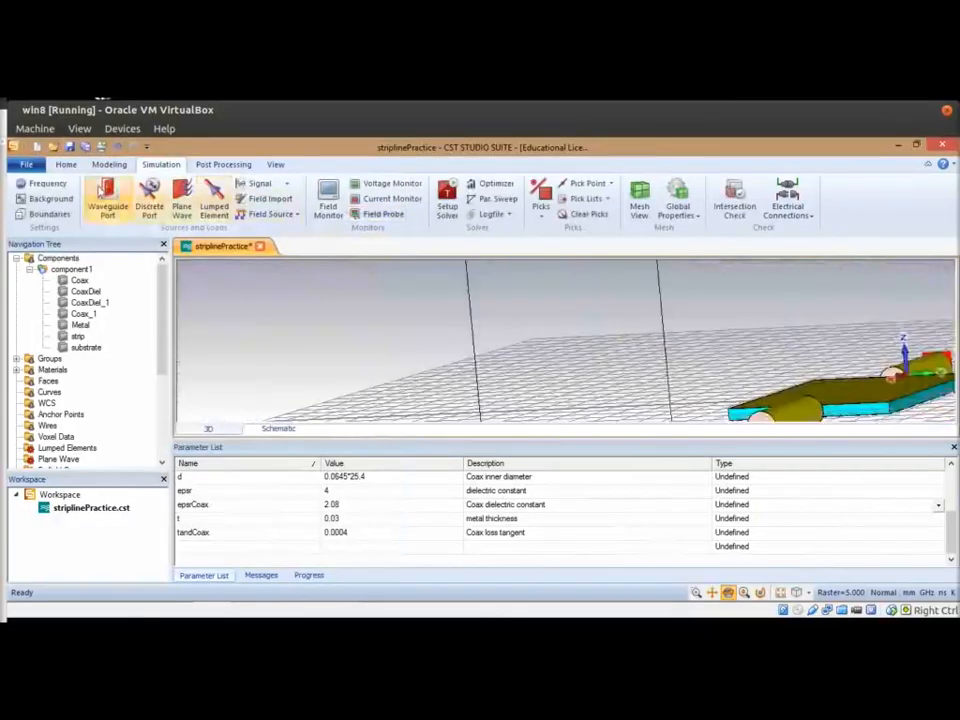
- Start waveguide port 2 normal to X with negative orientation and free coordinates, setting Ymax and Zmax to Dcoax/2+t
left_click(107, 204)
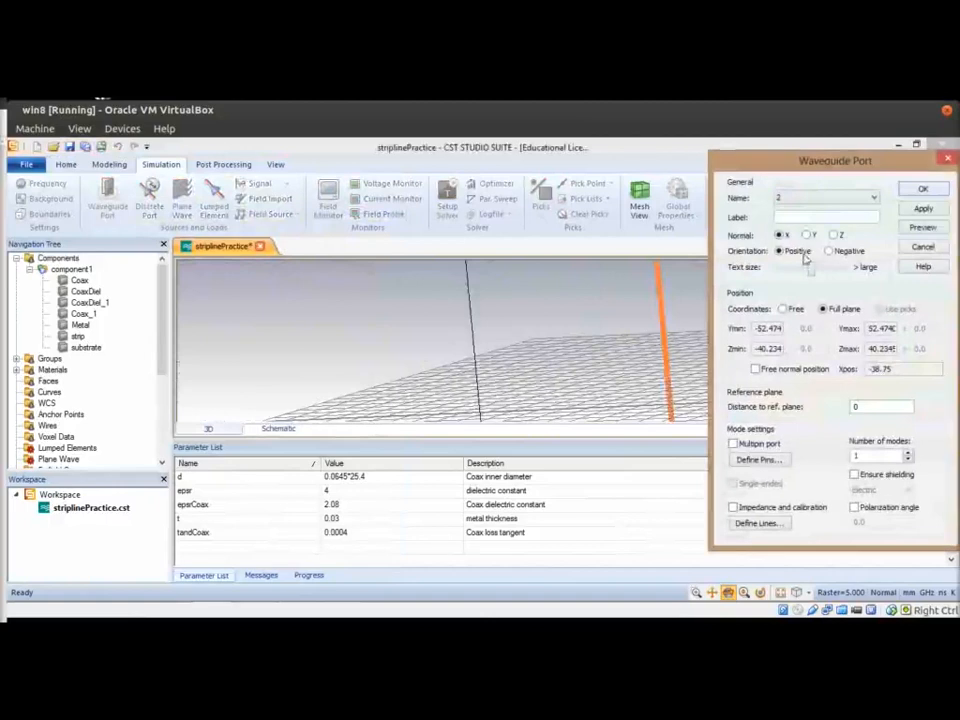
left_click(829, 251)
left_click(784, 309)
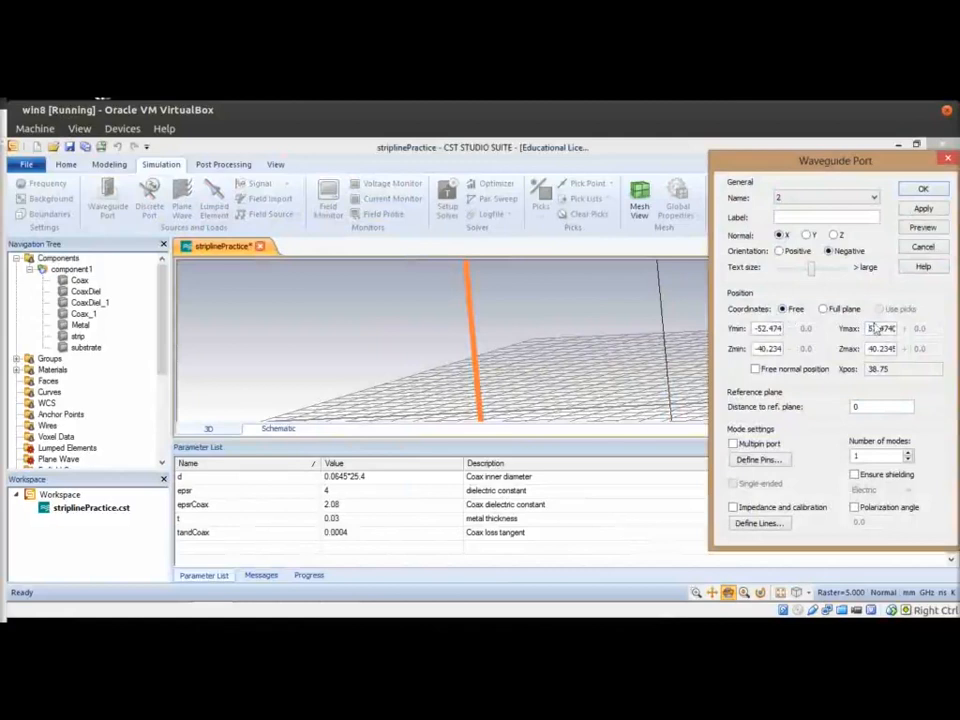
key("BackSpace")
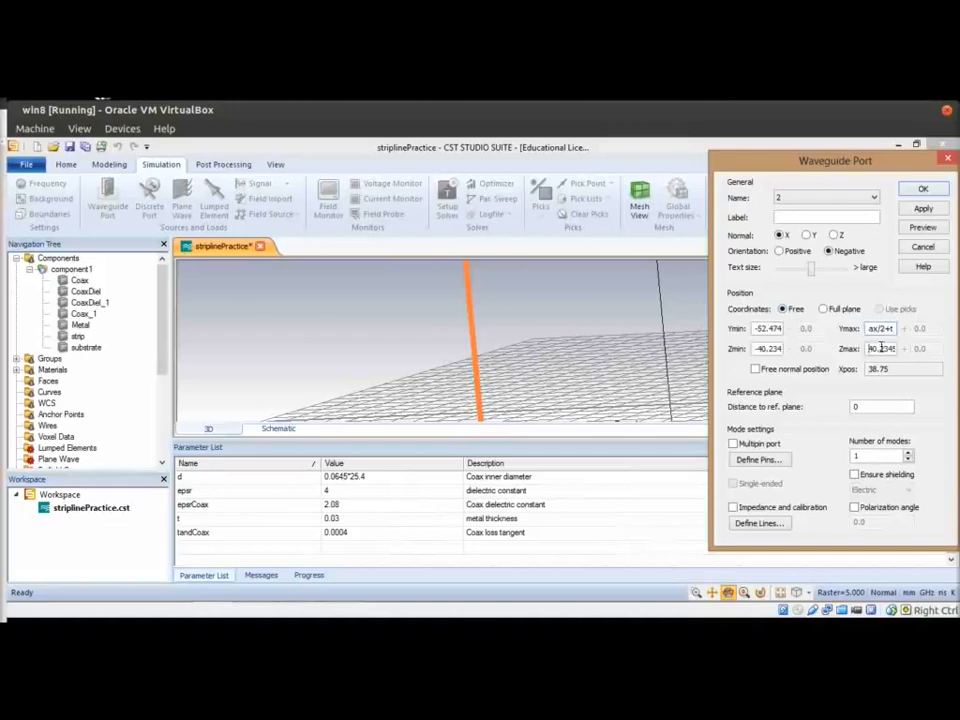
double_click(881, 347)
type("ax/2+t")
- Set port 2's Ymin and Zmin to -Dcoax/2-t
double_click(769, 329)
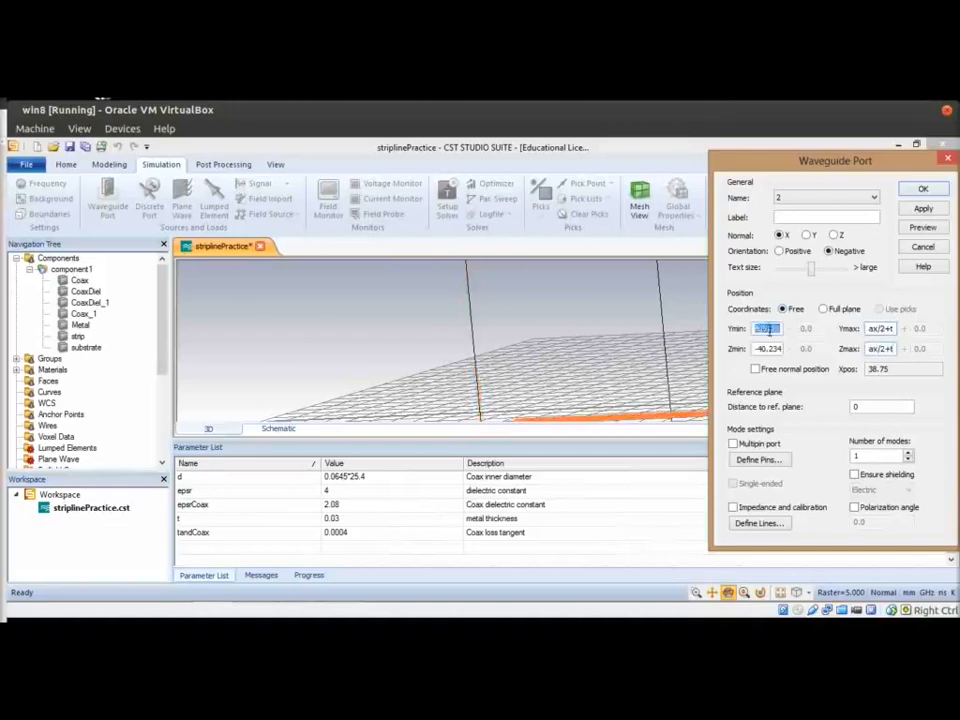
key("BackSpace")
type("ax/2+t")
double_click(768, 329)
left_click(771, 348)
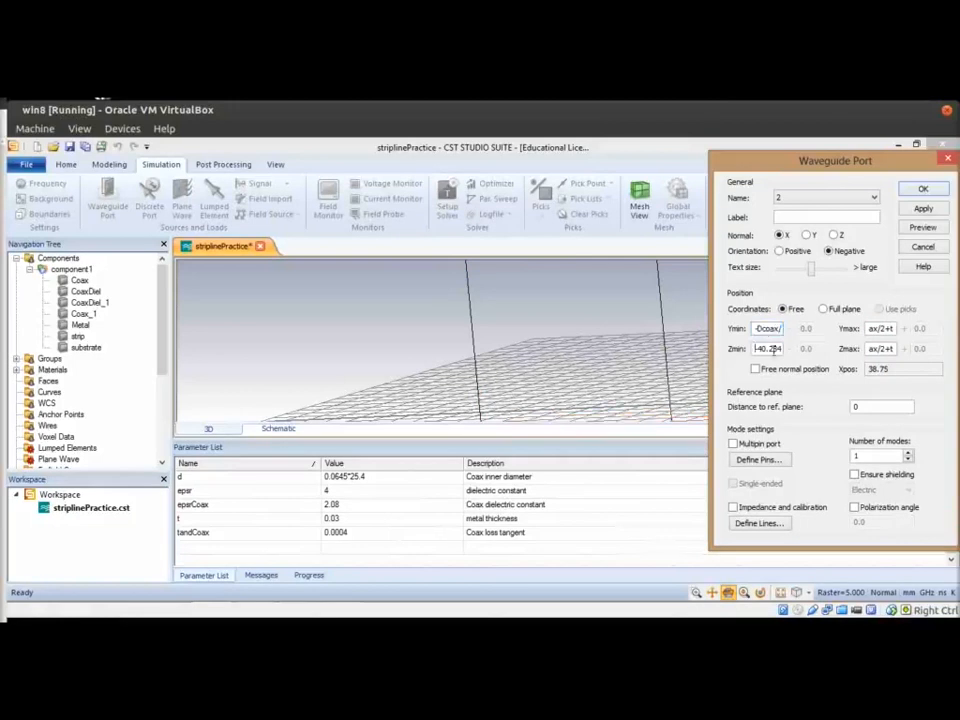
double_click(775, 348)
key("ctrl+v")
- Set port 2's distance to reference plane to -Lcoax, check the port against the coax end, and create the port
left_click_drag(770, 160, 290, 295)
left_click_drag(806, 332, 916, 349)
left_click_drag(367, 300, 429, 149)
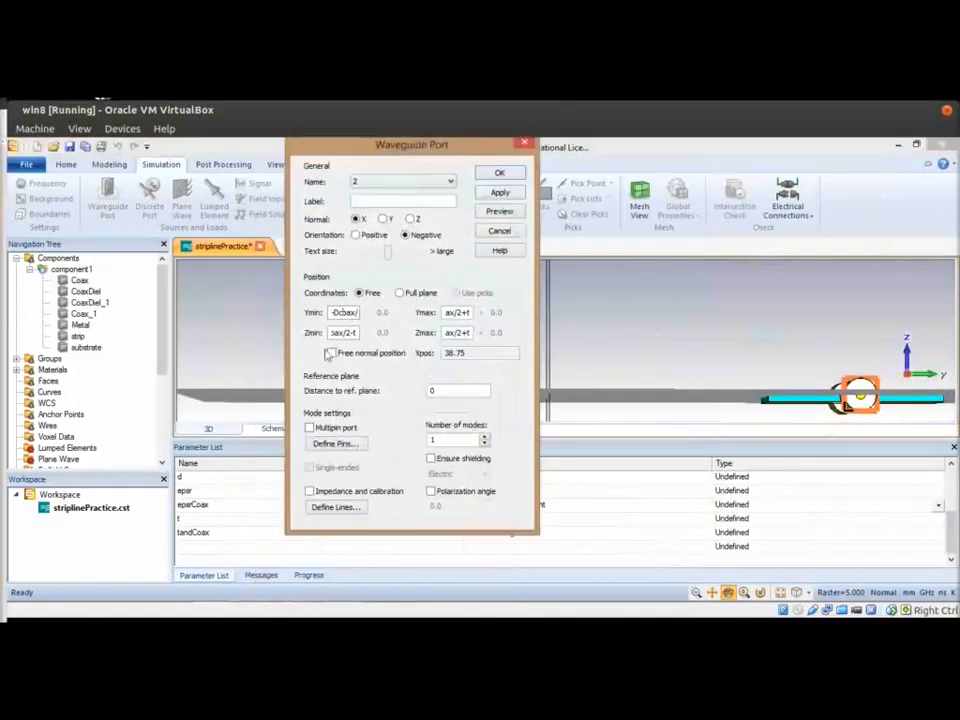
double_click(437, 390)
type("-Lcoax")
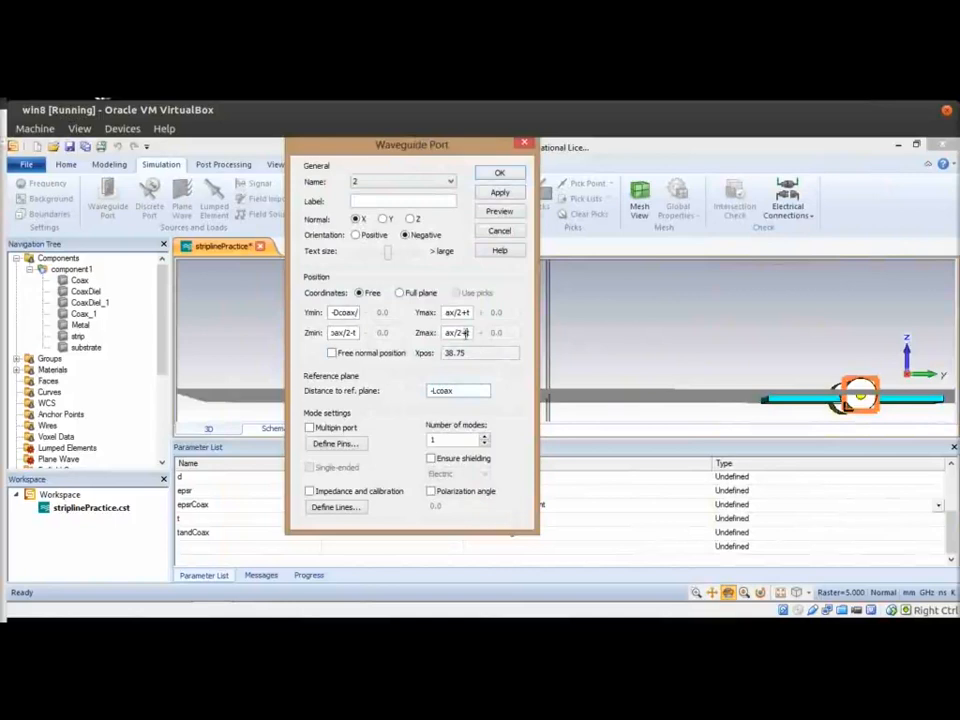
left_click_drag(893, 416, 747, 378)
scroll(747, 388, "up", 2)
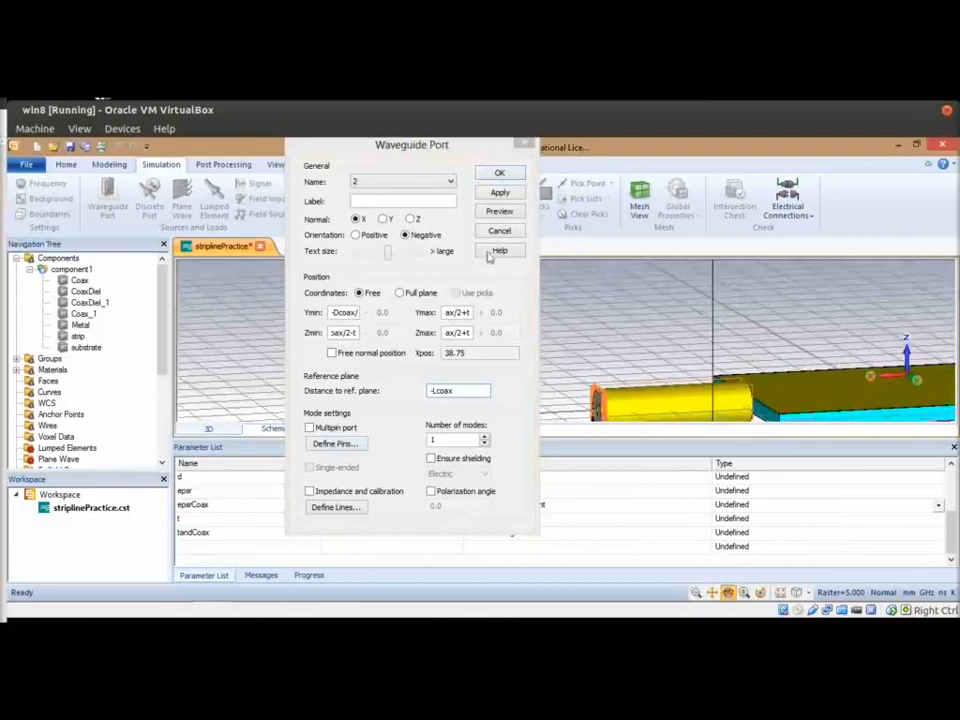
left_click(498, 174)
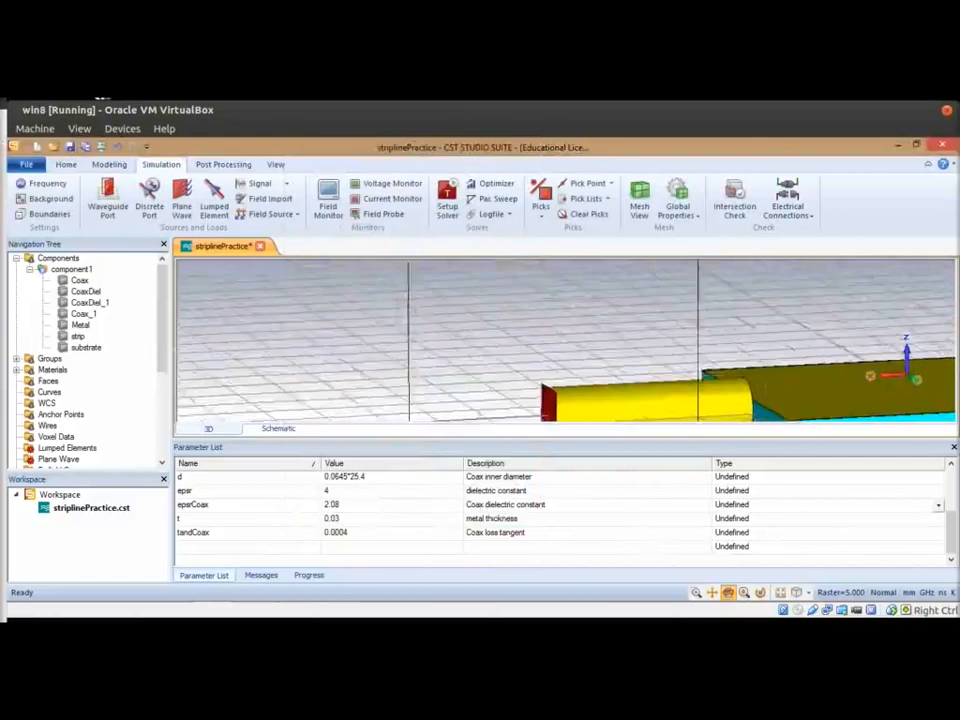
- Run the time domain solver with a hexahedral mesh, all ports excited and S-parameters normalized to a fixed 50 ohm impedance
left_click_drag(472, 337, 608, 325)
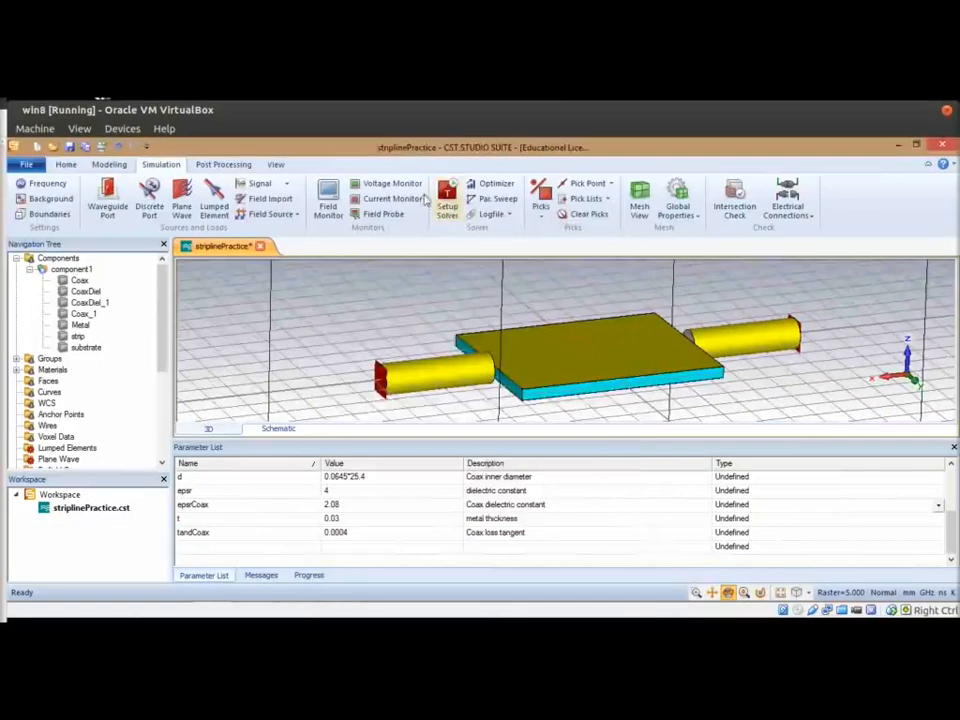
left_click(447, 193)
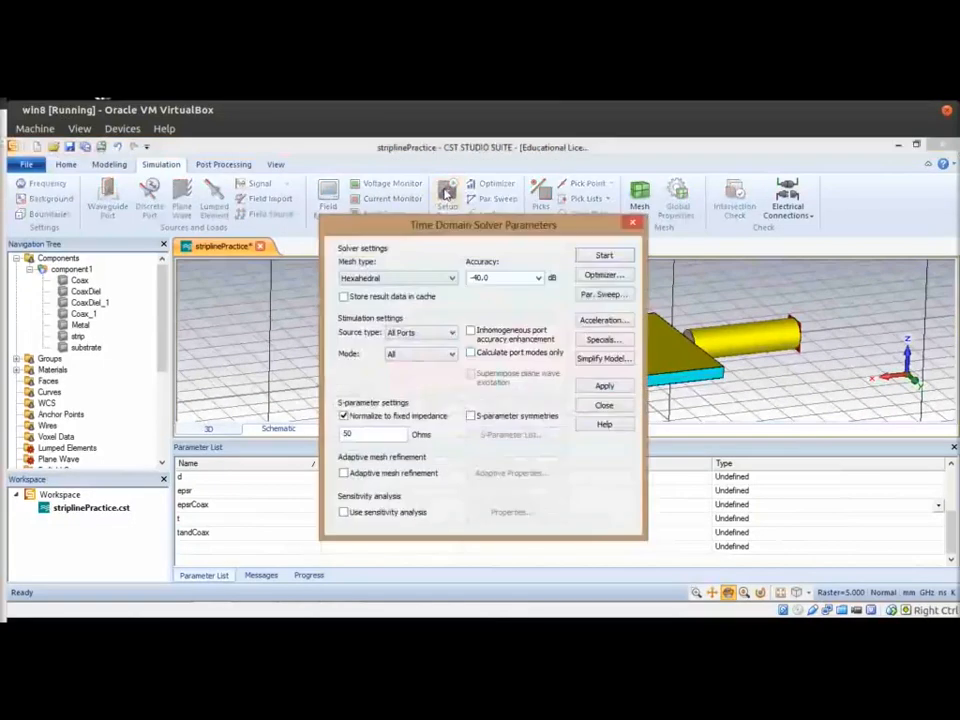
left_click(352, 434)
left_click_drag(505, 226, 315, 249)
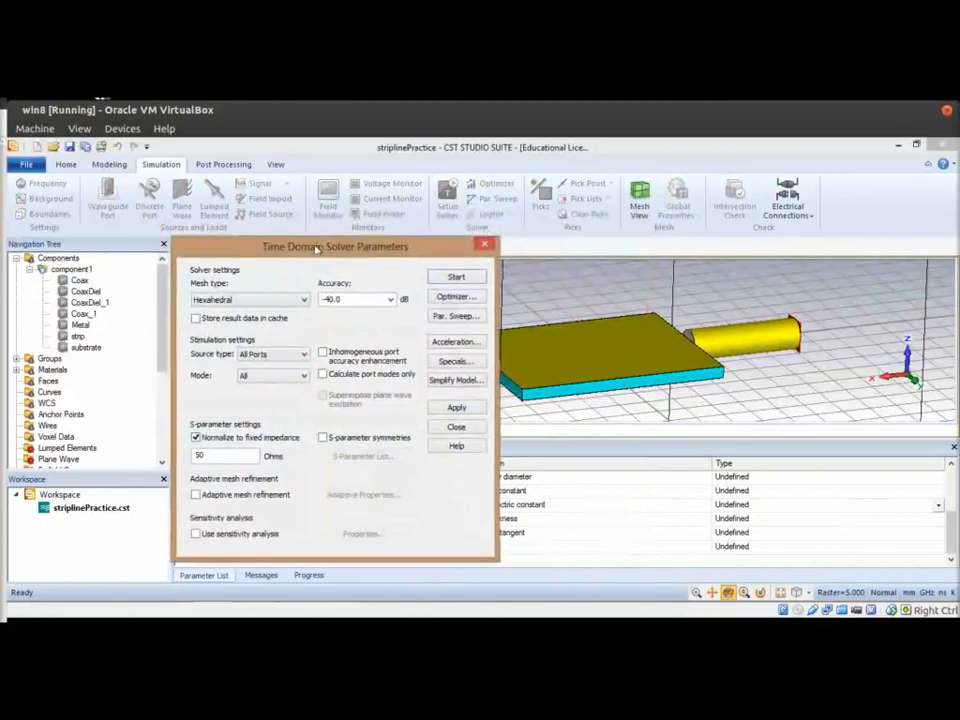
left_click(454, 277)
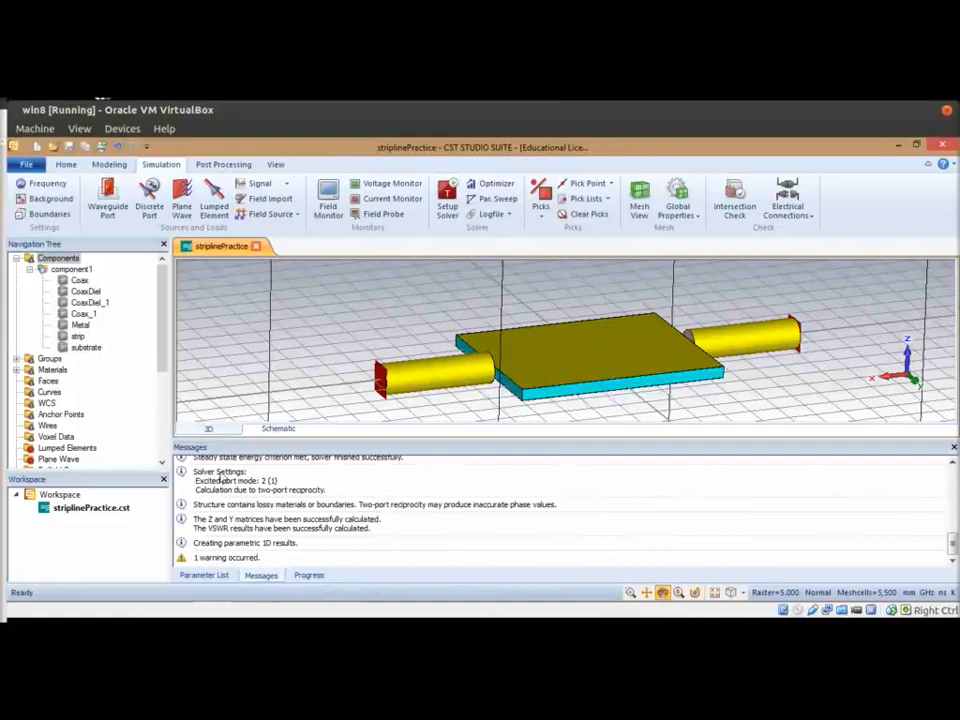
- Examine the reference impedance curves of ports 1 and 2 in the 1D results
left_click(16, 258)
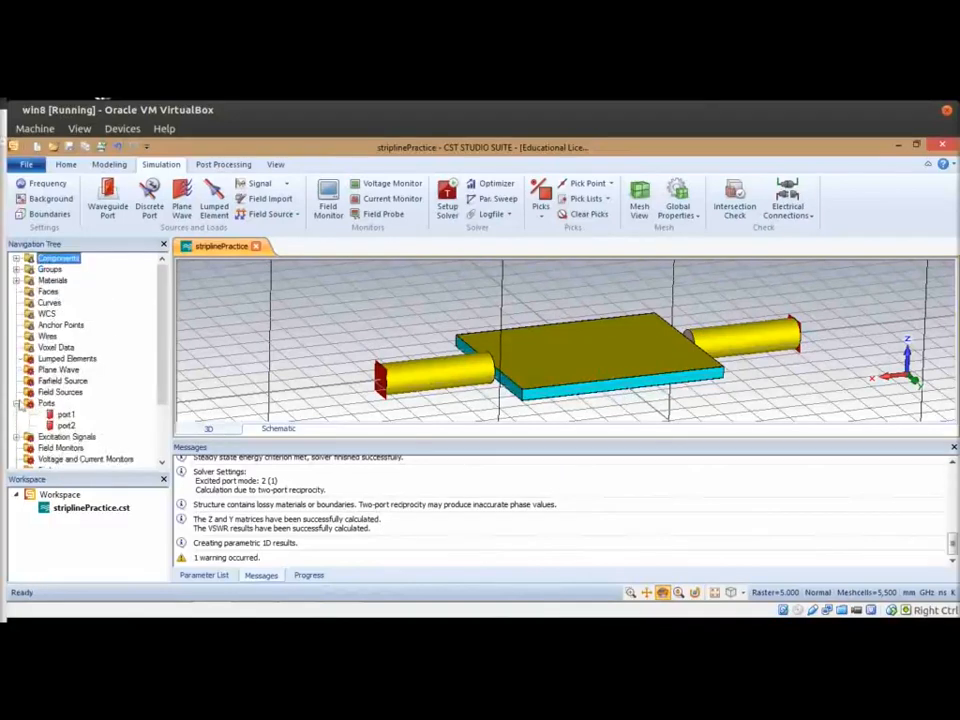
left_click(16, 403)
scroll(17, 406, "down", 2)
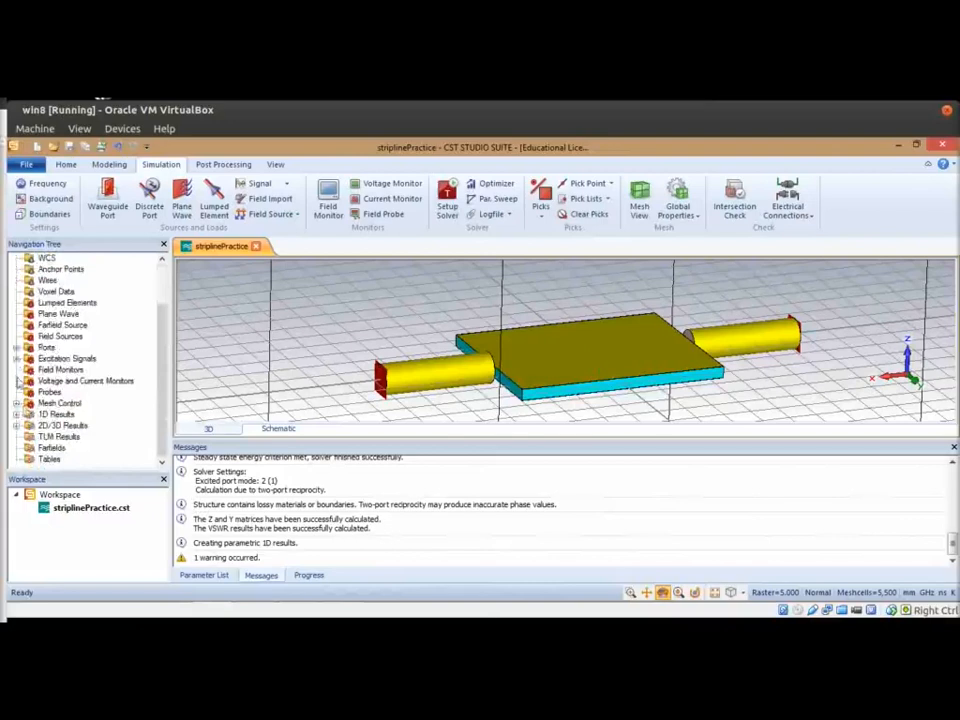
left_click(16, 414)
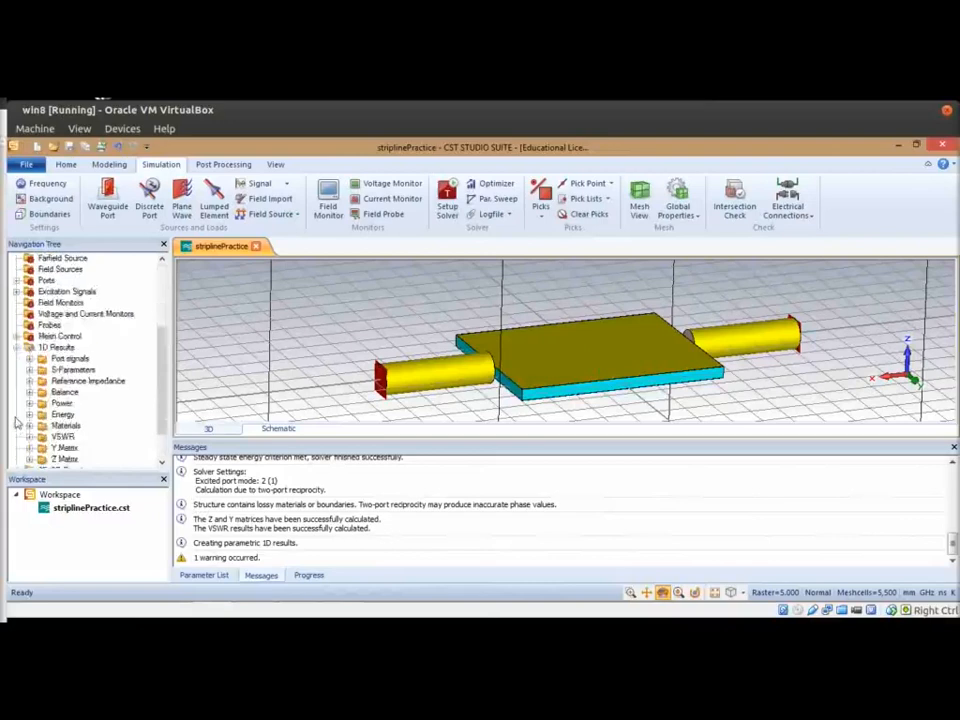
scroll(17, 420, "down", 2)
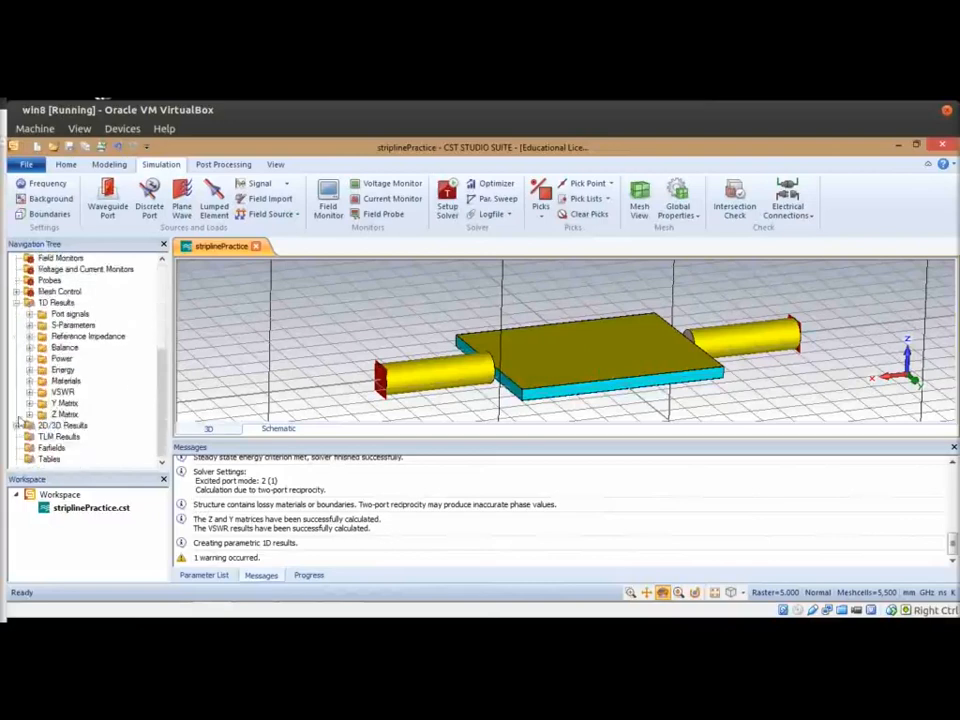
left_click(30, 337)
left_click(74, 348)
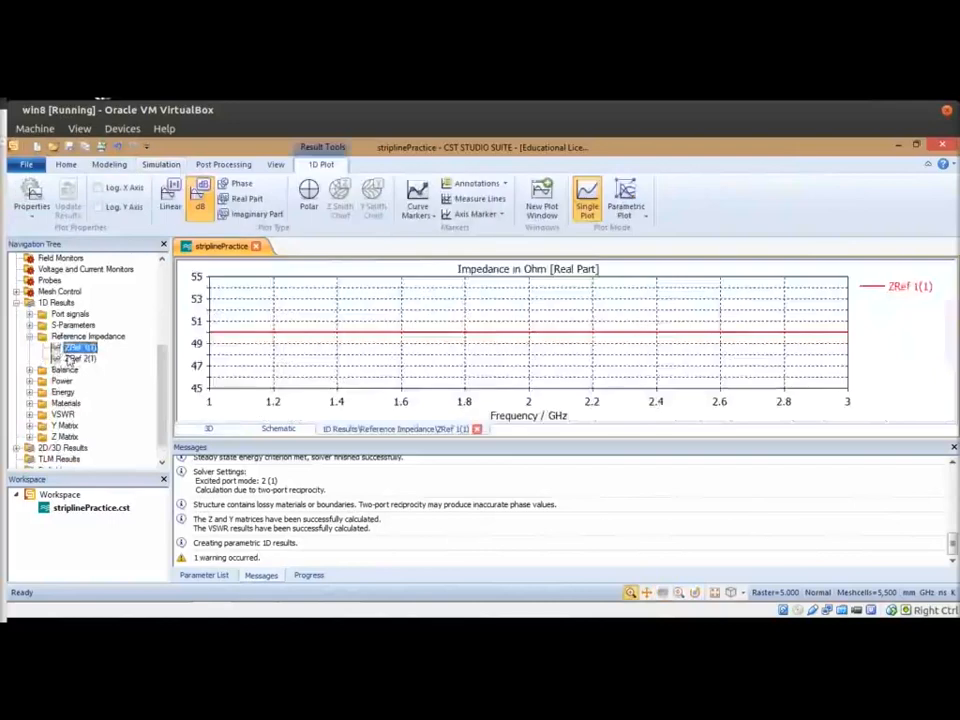
left_click(76, 358)
left_click(74, 347)
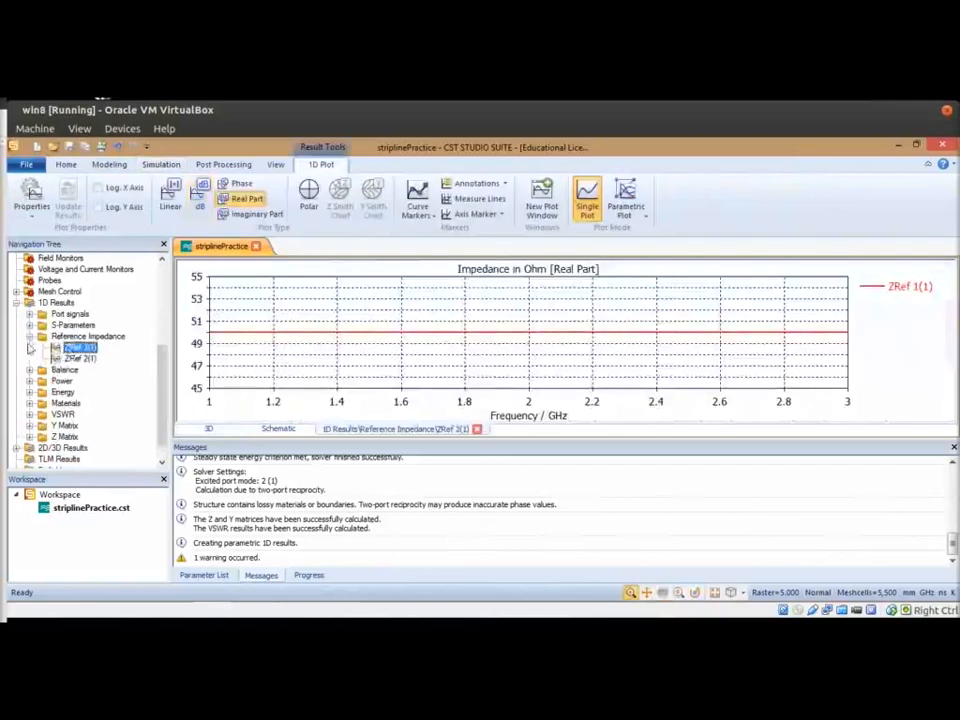
left_click(30, 337)
- Examine the S1,1 and S2,1 magnitude plots in dB over the simulated frequency range
left_click(30, 325)
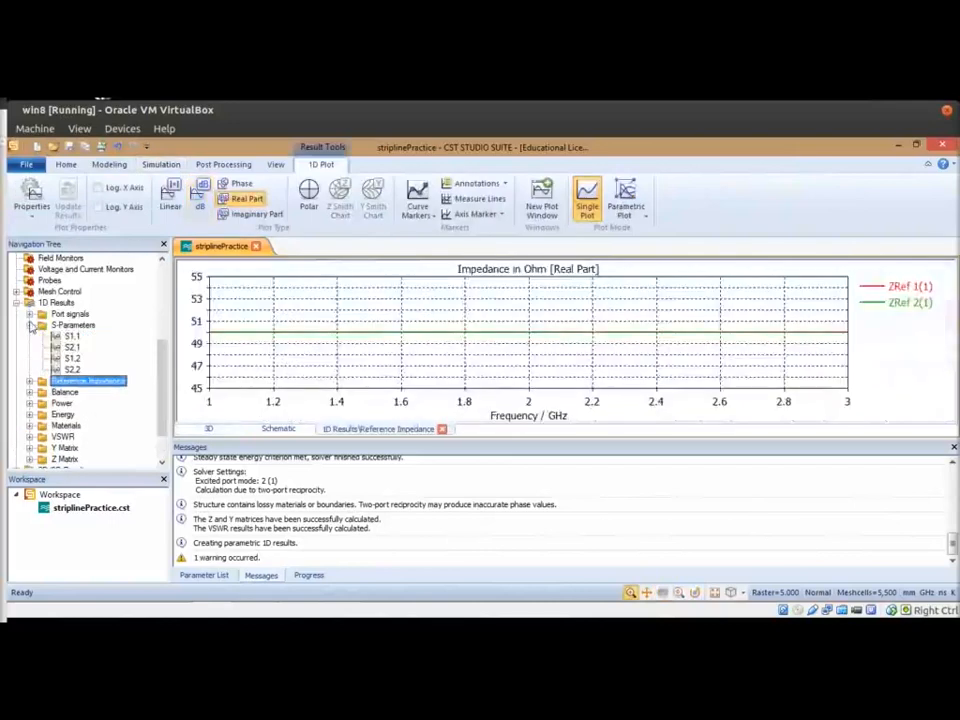
left_click(60, 337)
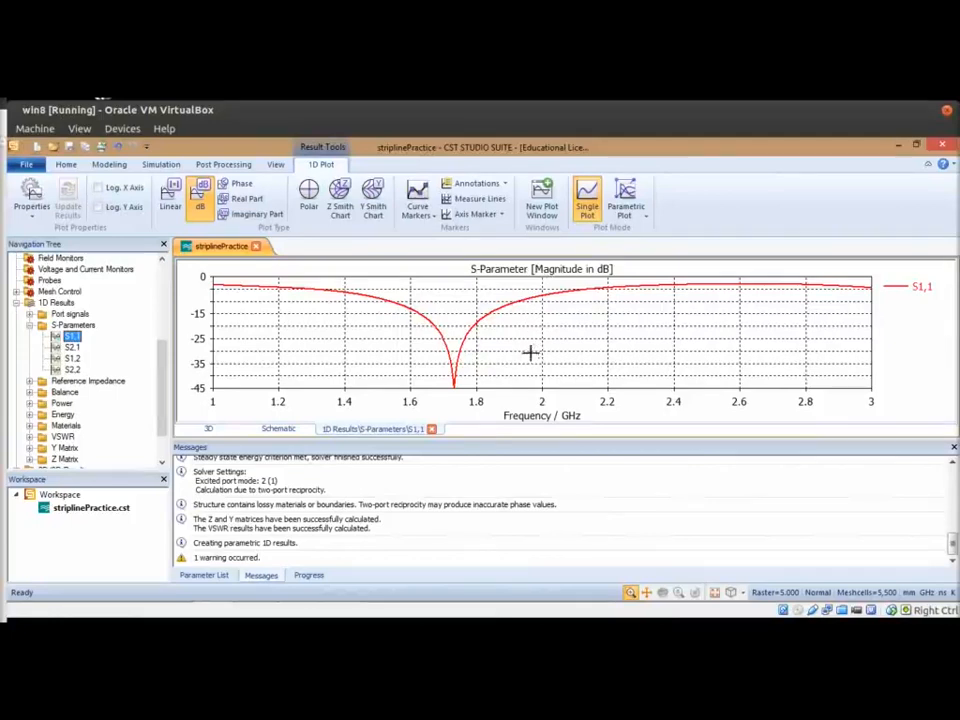
left_click(72, 347)
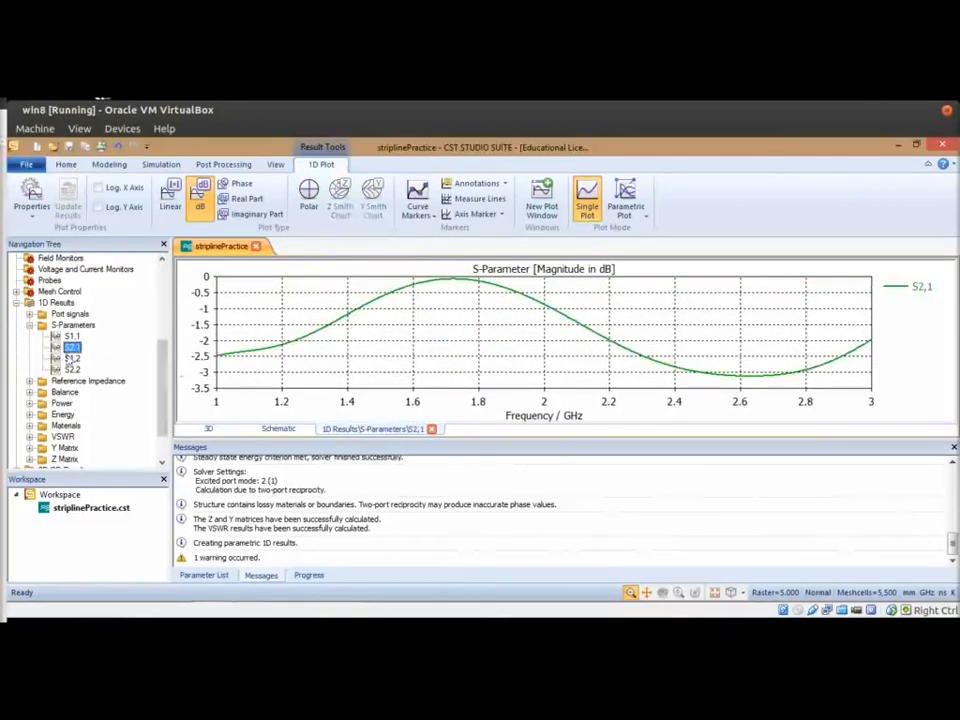
scroll(125, 282, "down", 1)
scroll(125, 282, "up", 6)
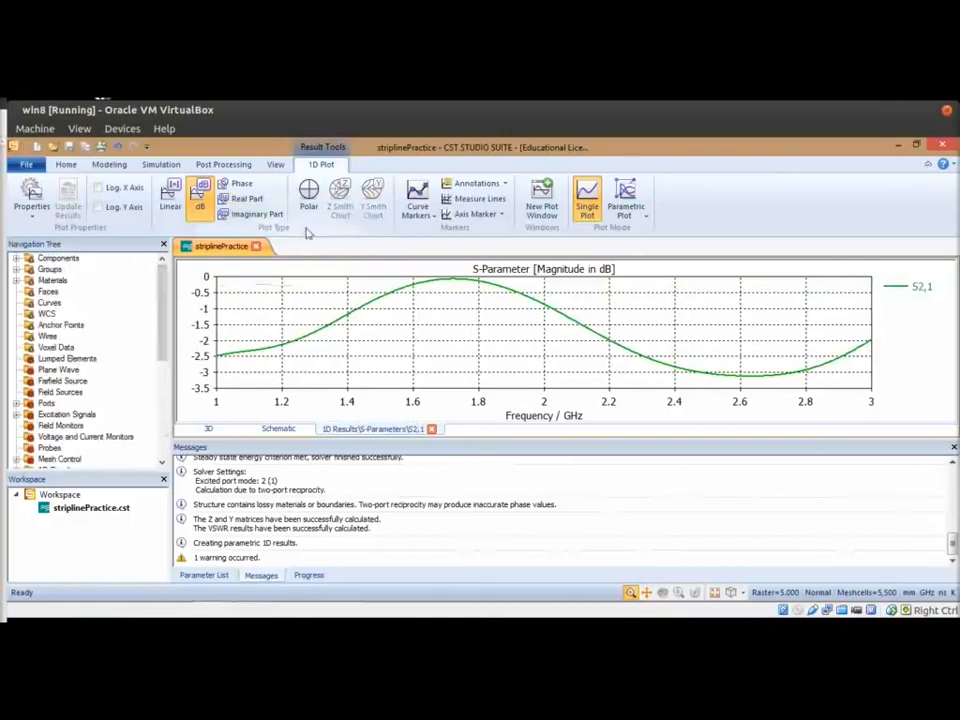
- Check the line and normalization impedances of both ports in the S-parameter renormalization settings, leaving them without applying changes
left_click(210, 166)
left_click(102, 195)
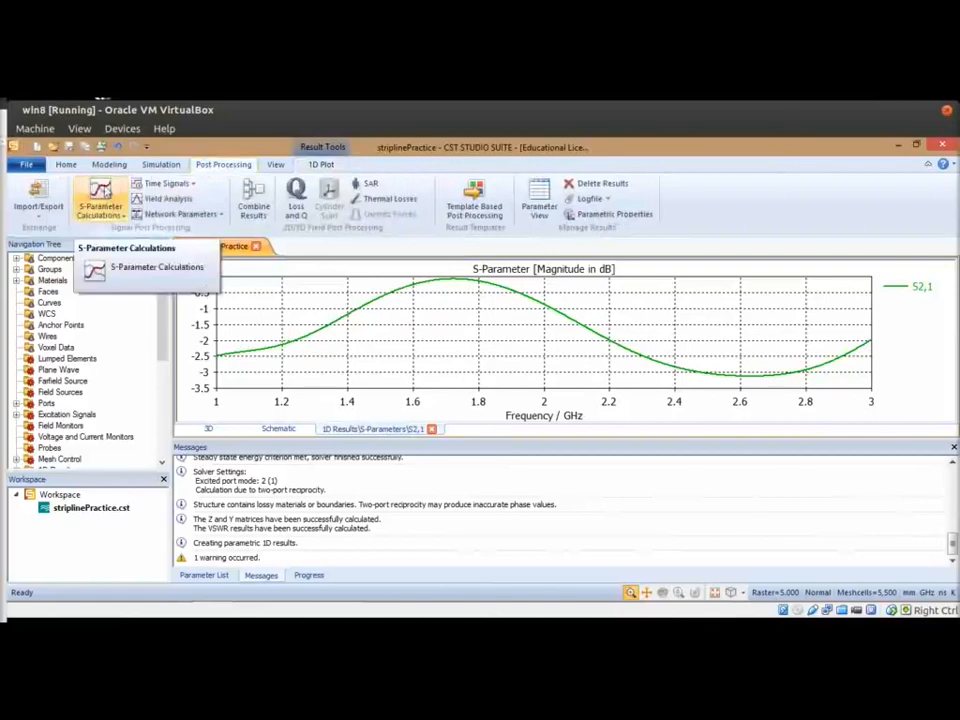
left_click(103, 195)
left_click(103, 195)
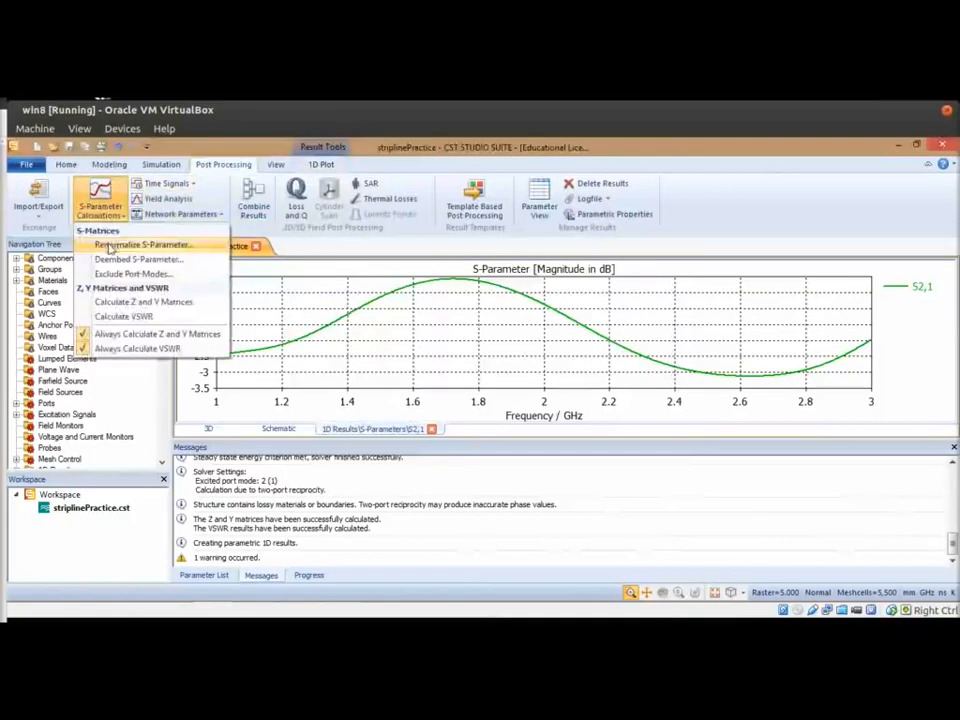
left_click(115, 243)
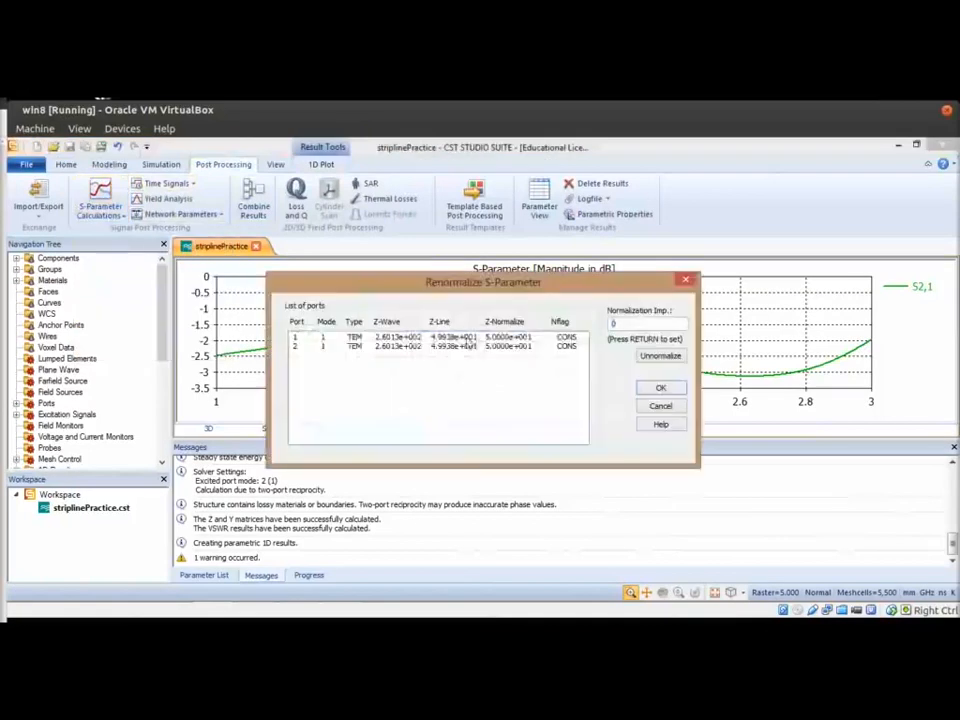
left_click(443, 337)
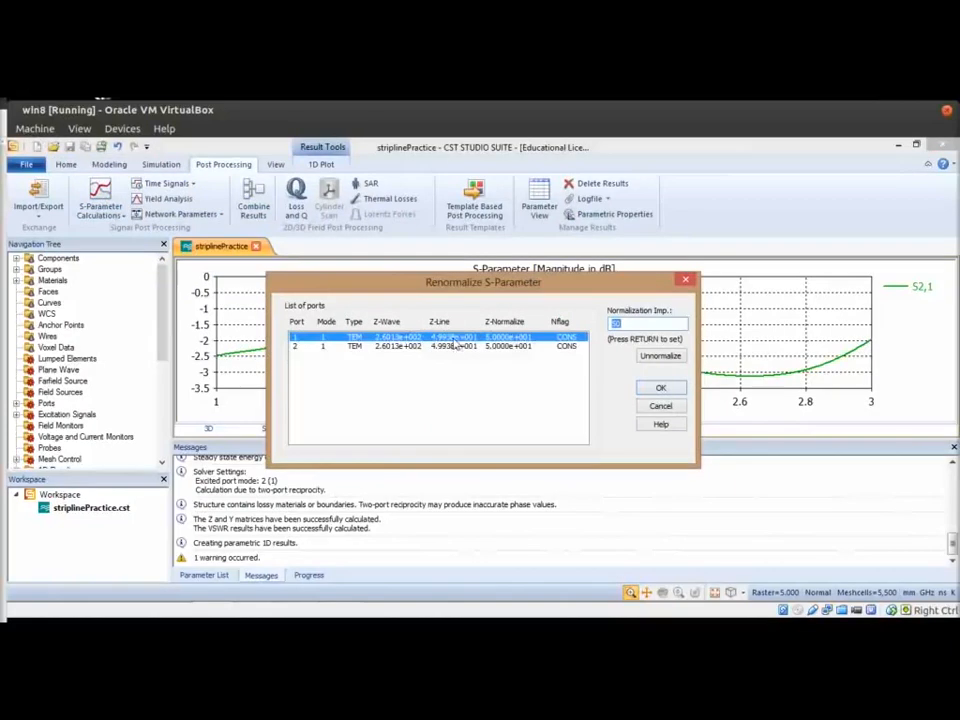
left_click(437, 347)
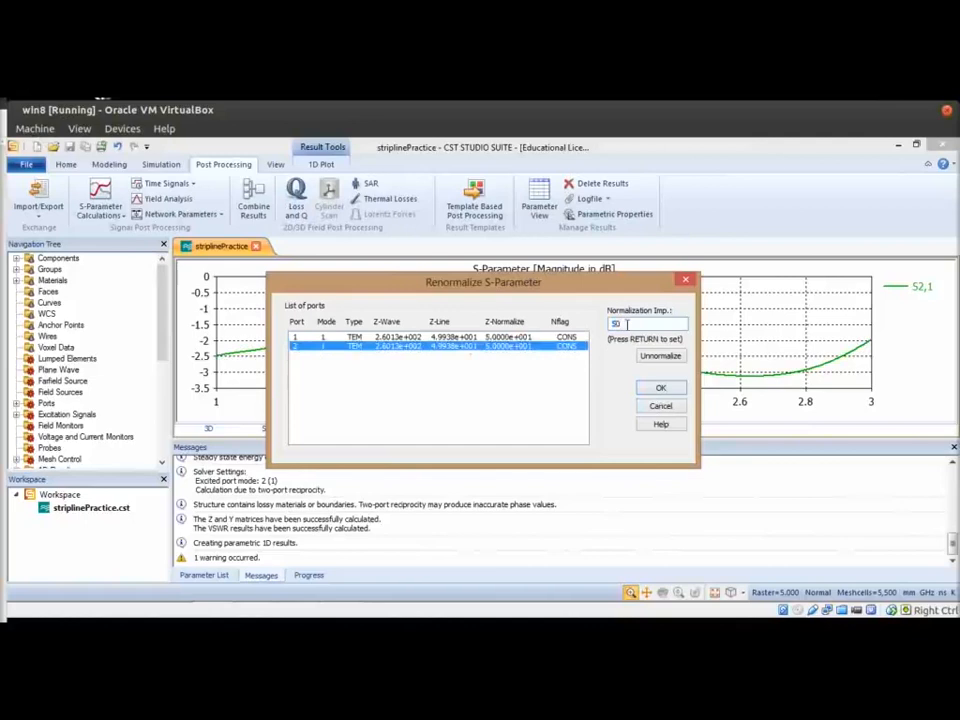
left_click(661, 407)
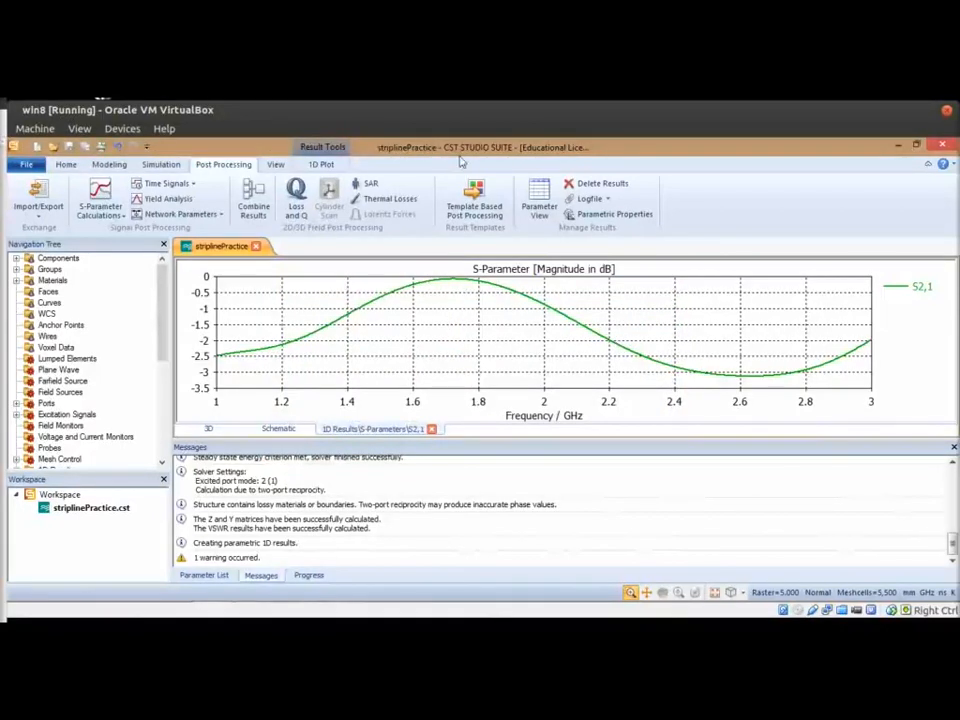
mouse_move(2, 99)
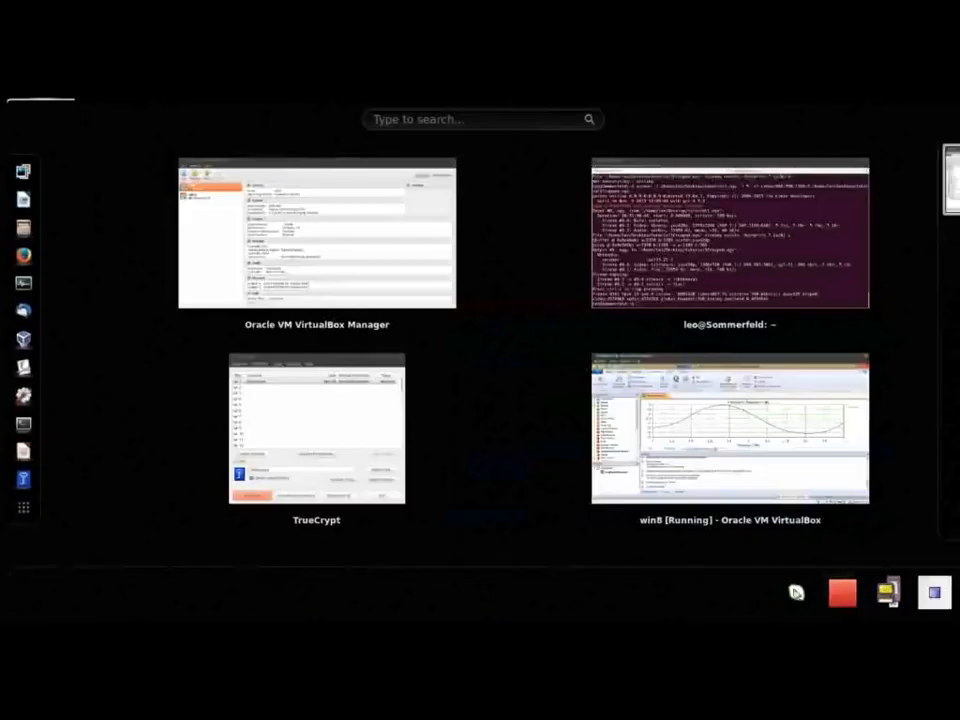